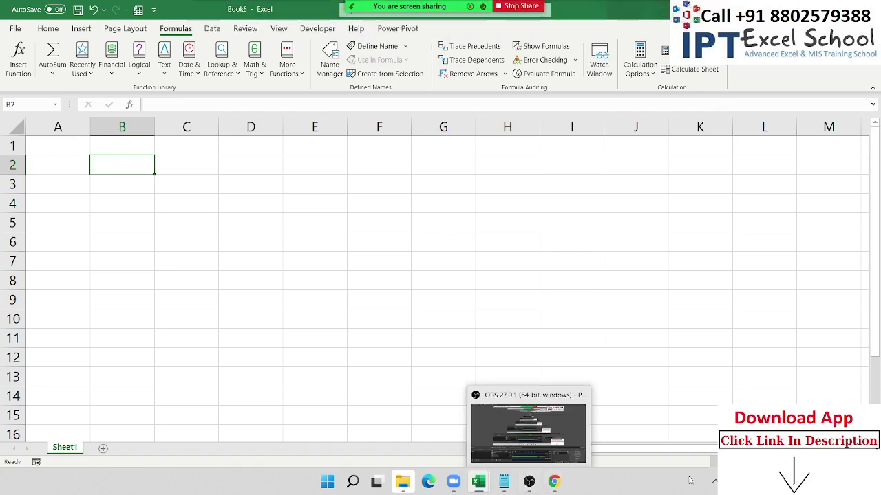
# - Bring the Book6 workbook into view and browse the Text functions list
pyautogui.click(714, 481)
pyautogui.click(596, 357)
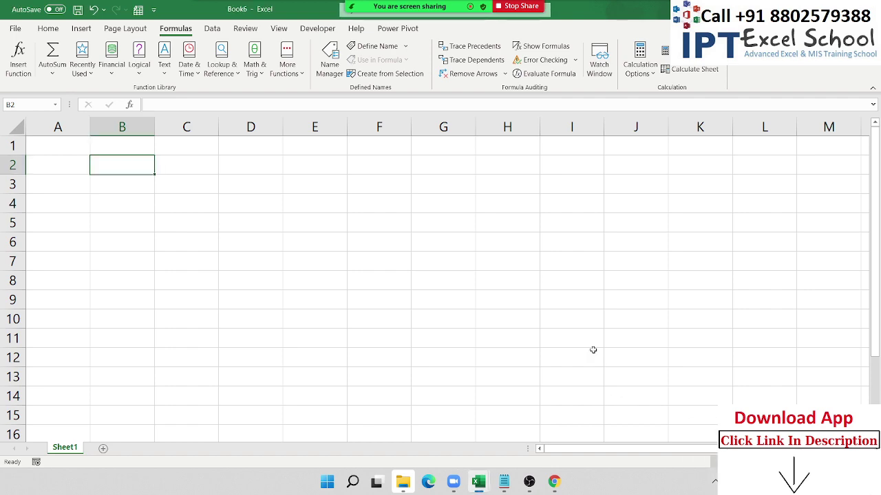
pyautogui.click(532, 481)
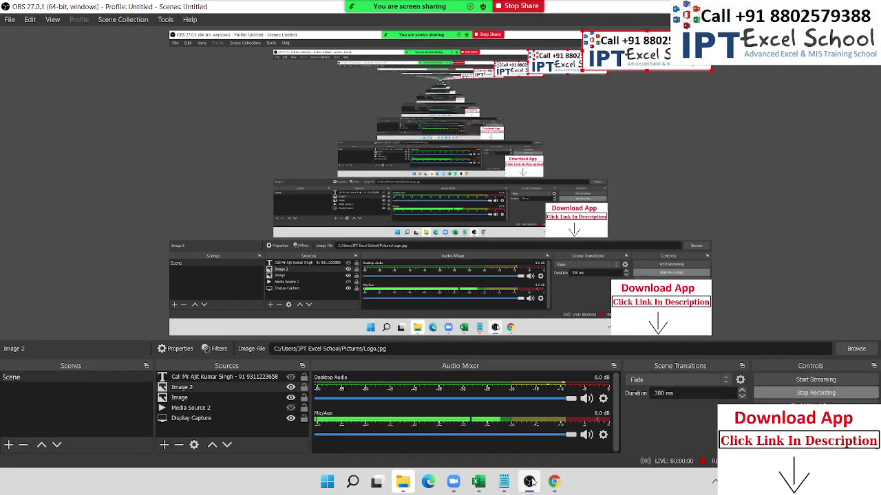
pyautogui.click(530, 481)
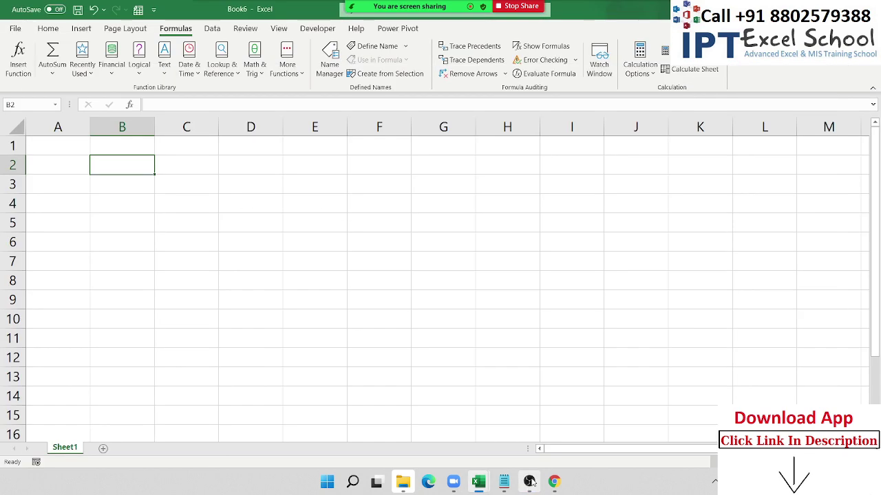
pyautogui.scroll(3, 101, 174)
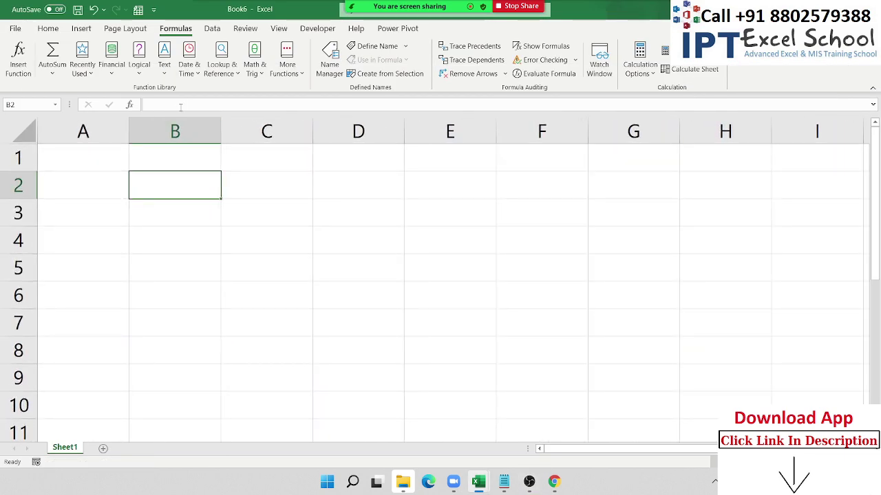
pyautogui.click(166, 69)
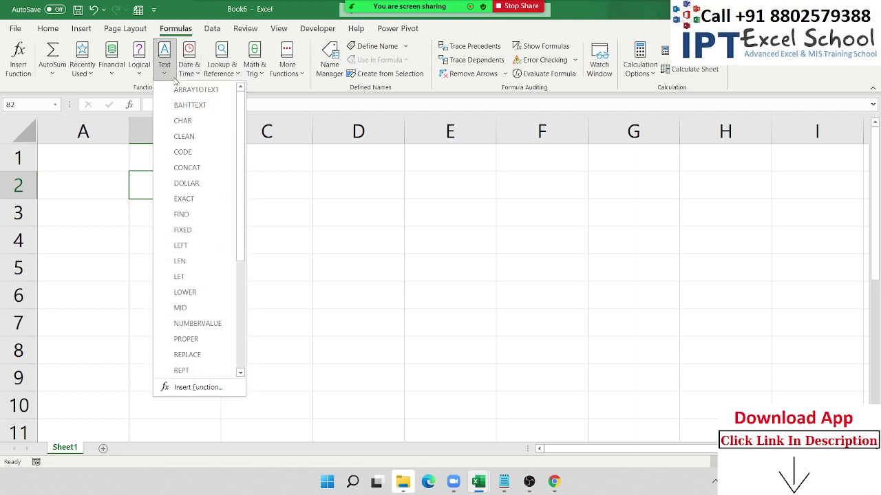
pyautogui.click(309, 161)
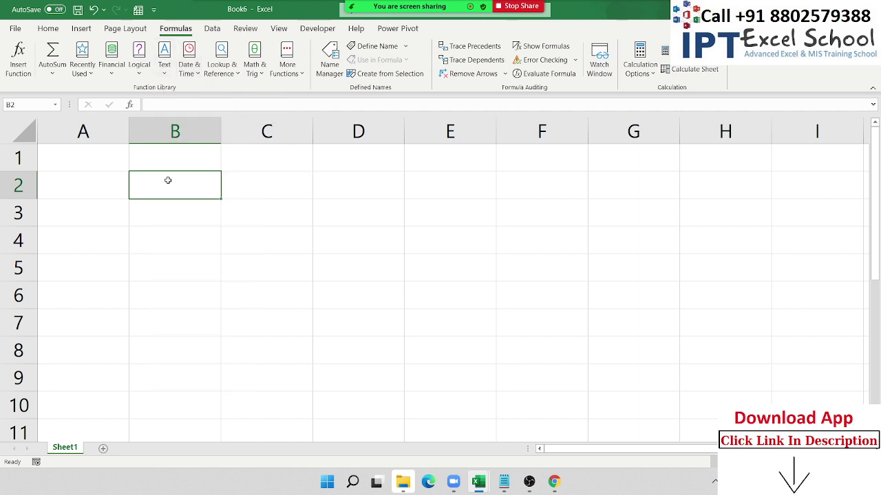
# - Put A in B2 and =CODE(B2) in C2, returning 65
pyautogui.write('A')
pyautogui.press('Tab')
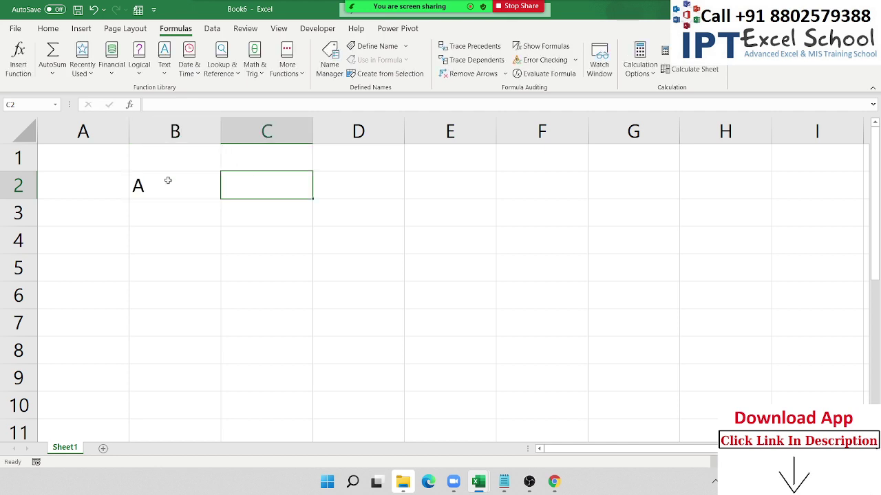
pyautogui.write('=cod')
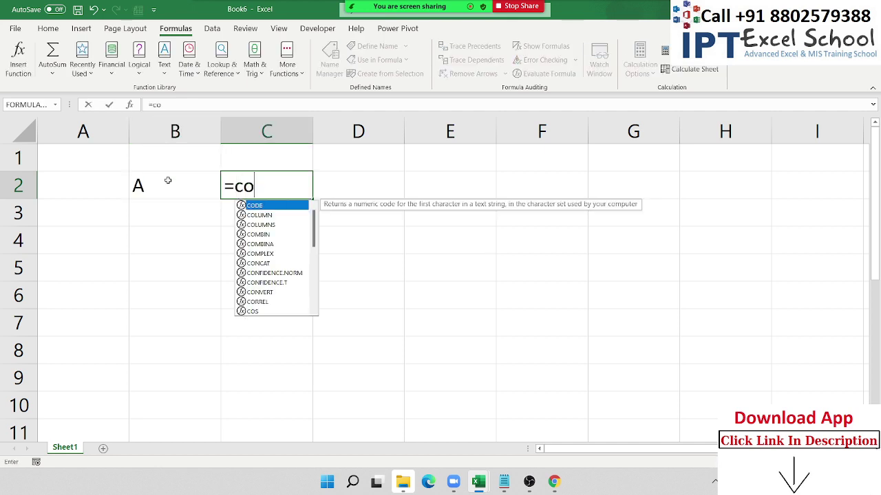
pyautogui.press('Tab')
pyautogui.click(167, 180)
pyautogui.press('Return')
pyautogui.click(167, 180)
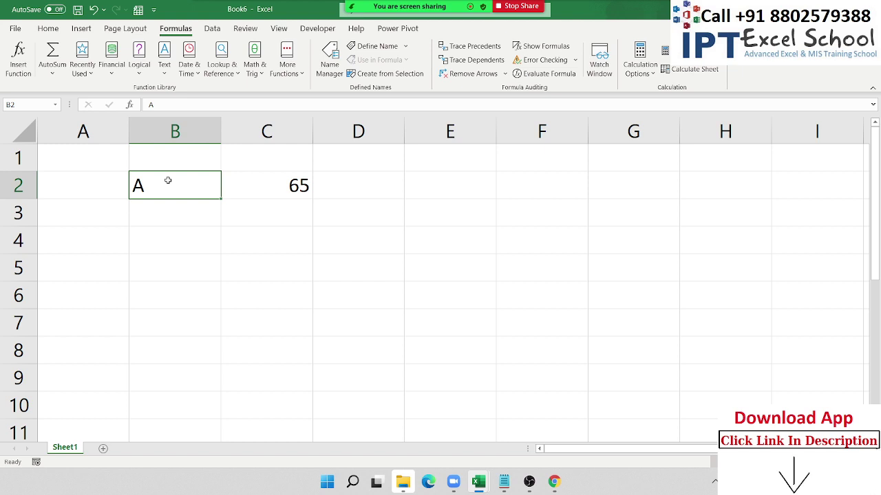
pyautogui.press('Right')
pyautogui.press('F2')
pyautogui.press('Escape')
# - Enter =CHAR(C2) in D2 so it rebuilds the letter A
pyautogui.press('Right')
pyautogui.write('=ch')
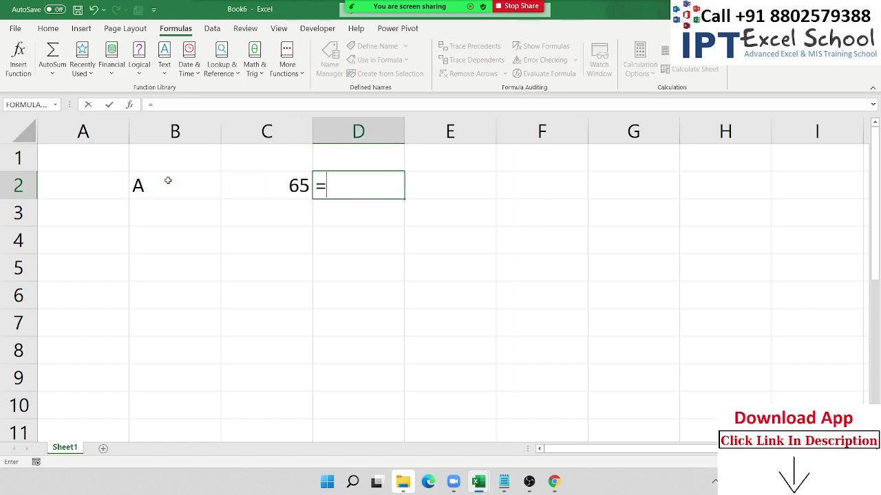
pyautogui.press('Tab')
pyautogui.press('Left')
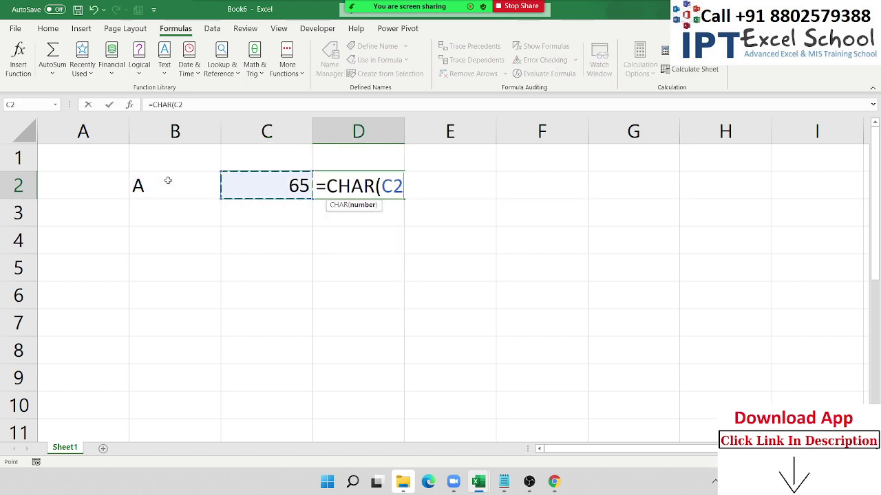
pyautogui.press('Return')
pyautogui.press('Up')
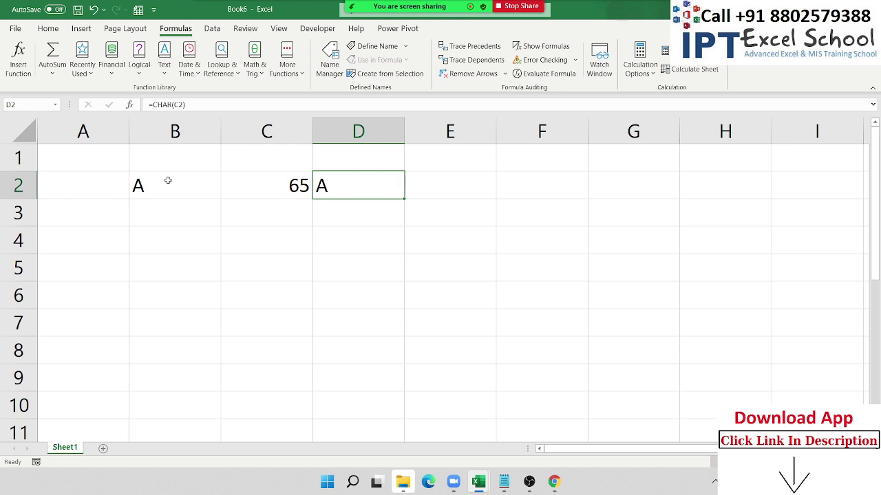
pyautogui.press('Left')
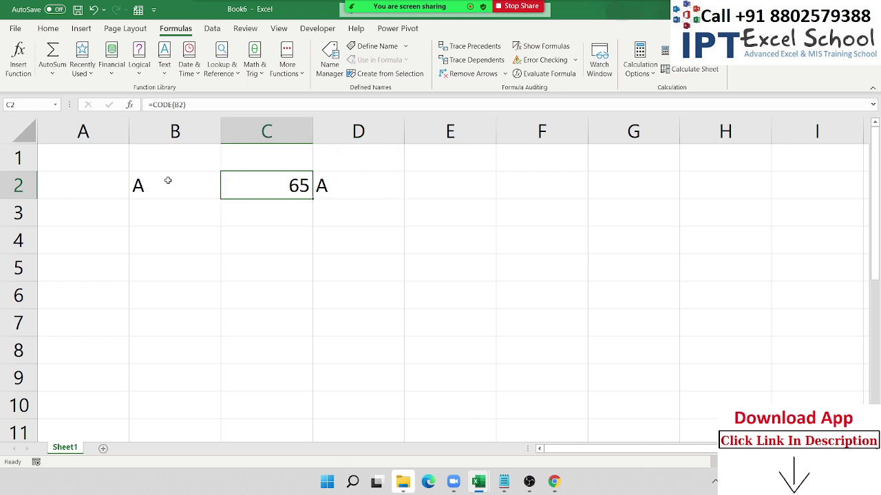
# - Overwrite B2 with lowercase a, then with lowercase c
pyautogui.press('Left')
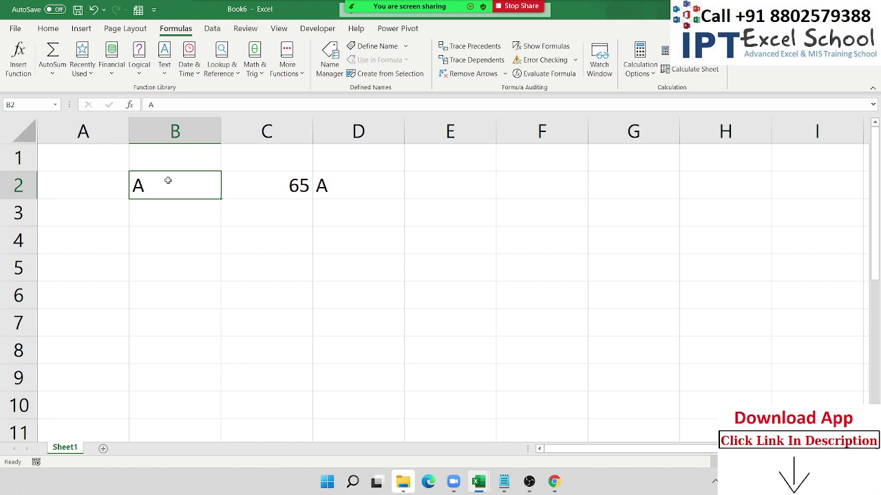
pyautogui.write('a')
pyautogui.press('Return')
pyautogui.press('Up')
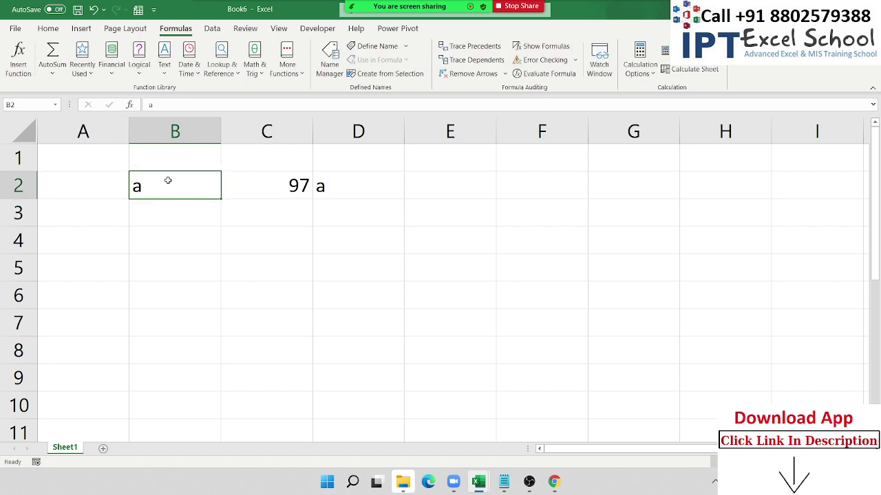
pyautogui.write('a')
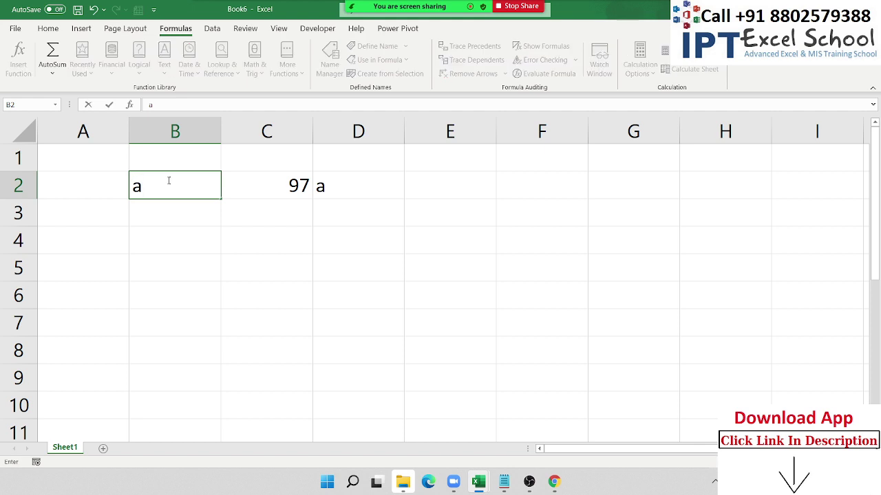
pyautogui.press('Return')
pyautogui.press('Up')
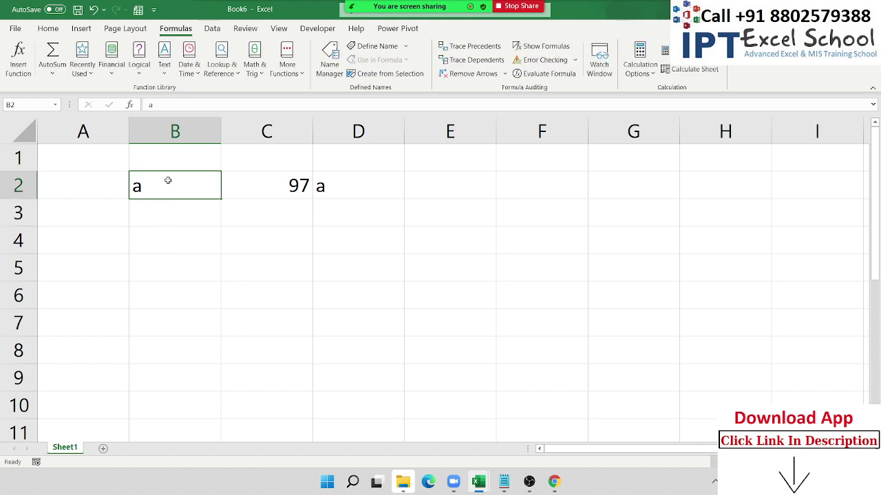
pyautogui.write('c')
pyautogui.press('Return')
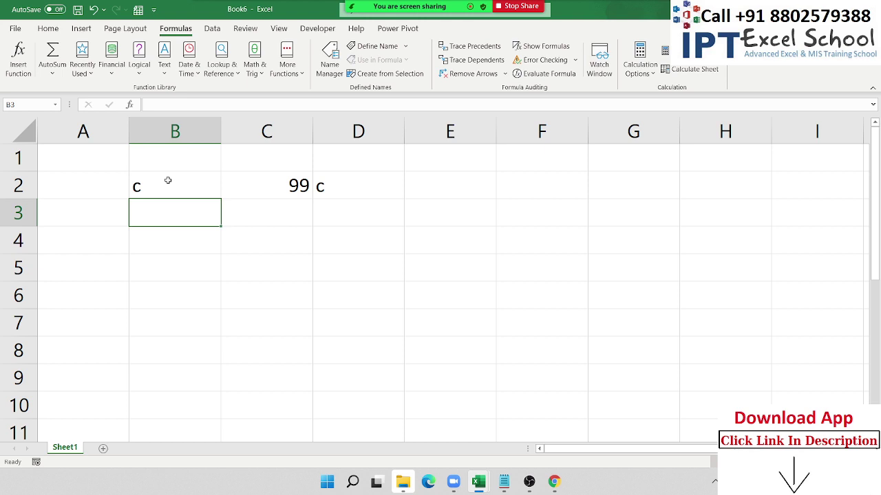
pyautogui.press('Up')
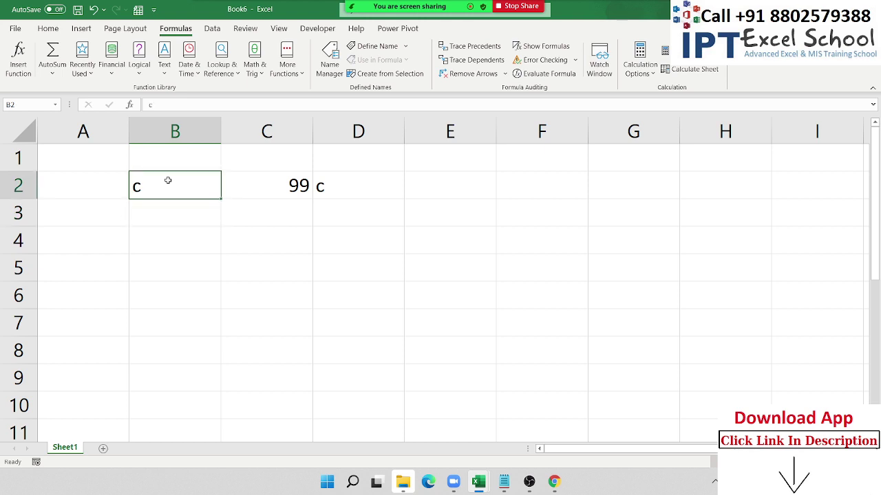
# - Review the CODE and CHAR formulas in C2 and D2, now returning 99 and c
pyautogui.hotkey('shift', 'Right')
pyautogui.hotkey('shift', 'Right')
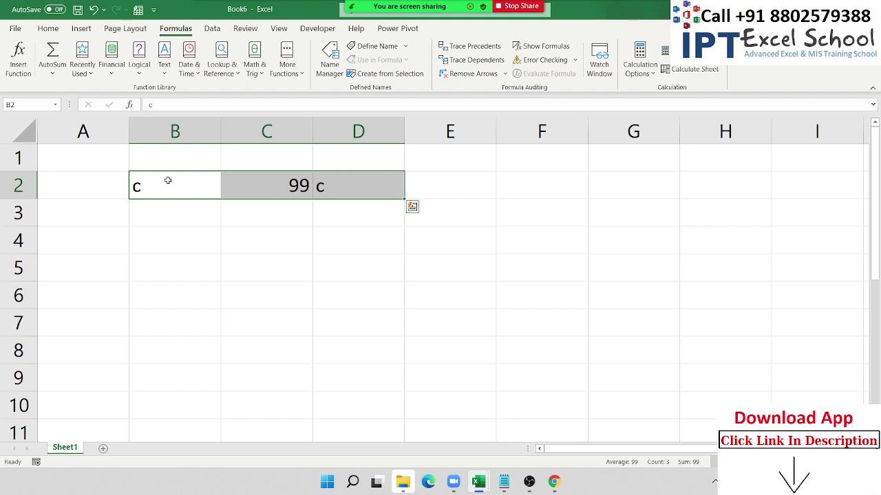
pyautogui.press('Right')
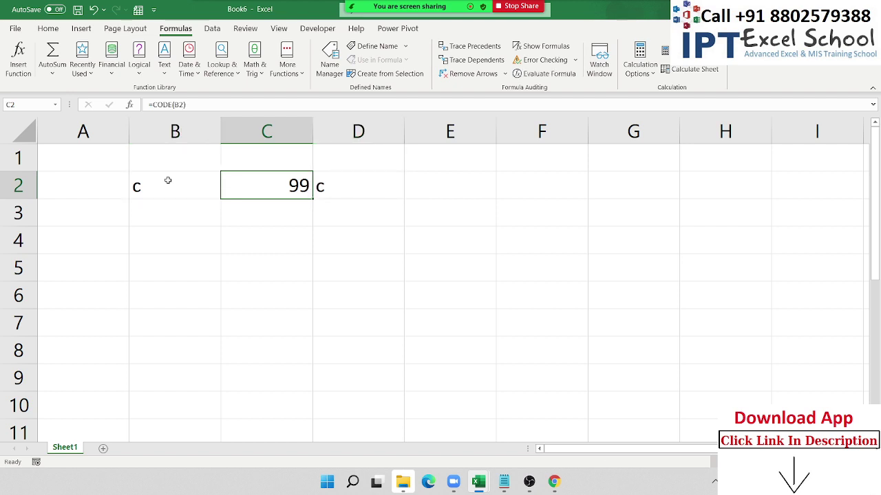
pyautogui.press('Right')
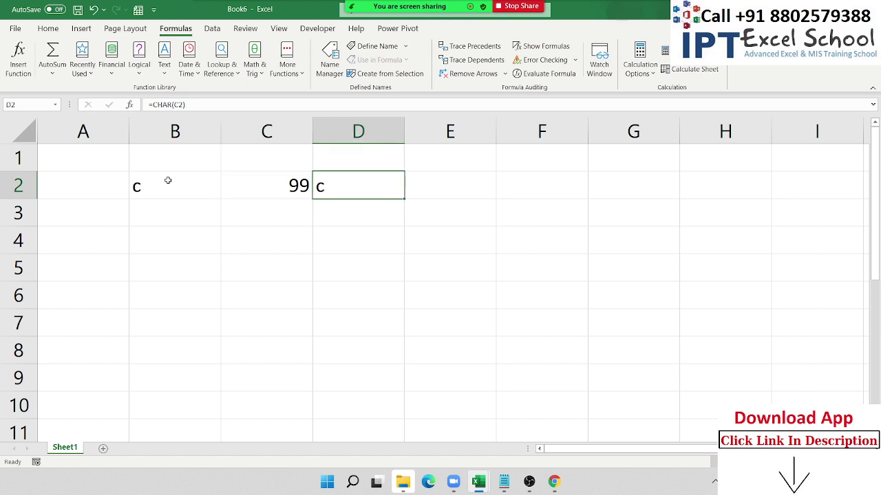
pyautogui.press('Down')
pyautogui.press('Down')
pyautogui.press('Down')
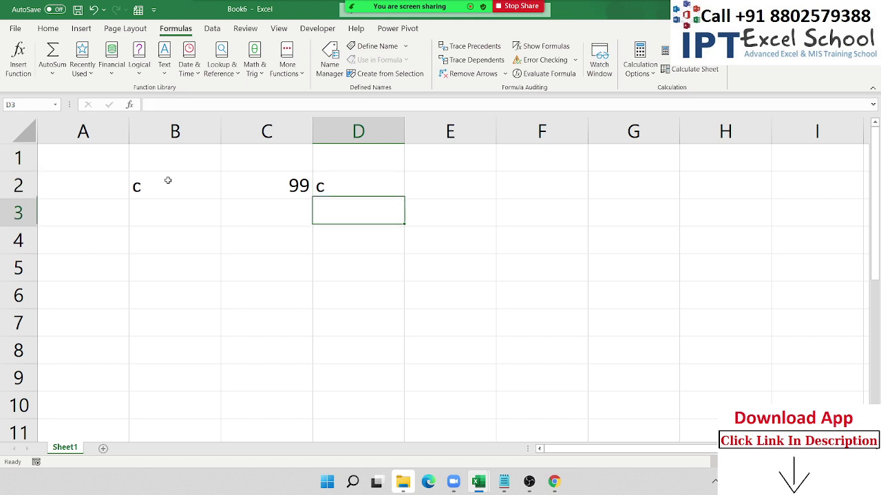
pyautogui.press('Left')
pyautogui.press('Left')
pyautogui.press('Left')
pyautogui.press('Up')
pyautogui.press('Right')
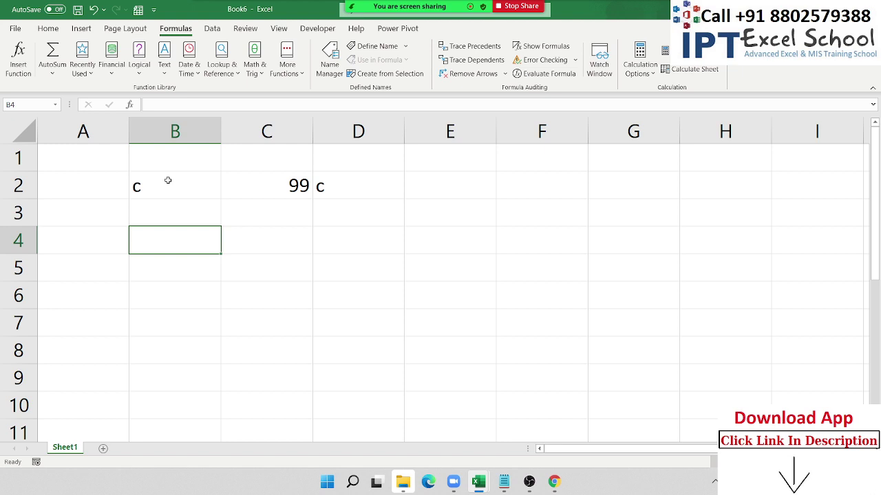
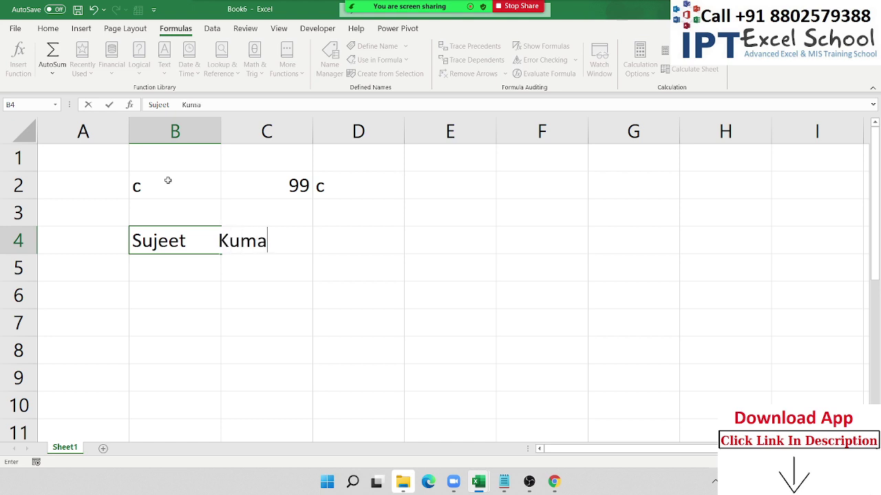
# - Type a sample first and last name padded with extra spaces into B4, B5 and B6
pyautogui.press('Return')
pyautogui.press('Up')
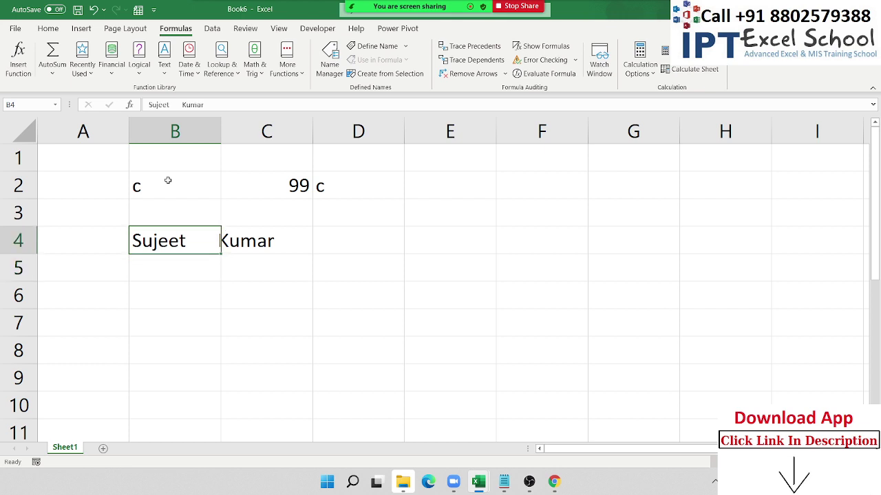
pyautogui.press('Down')
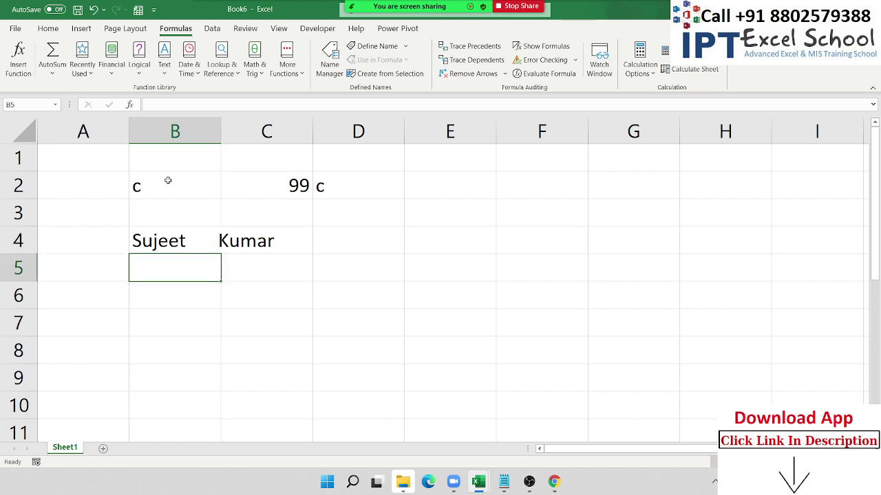
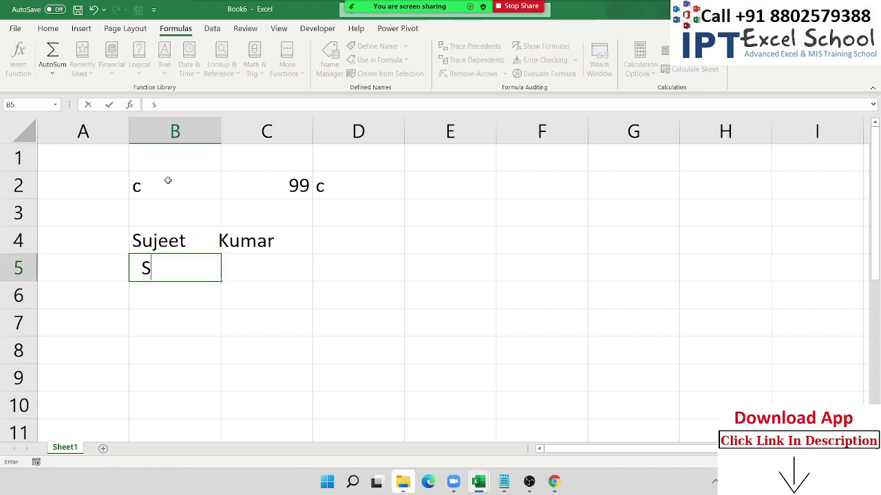
pyautogui.press('Return')
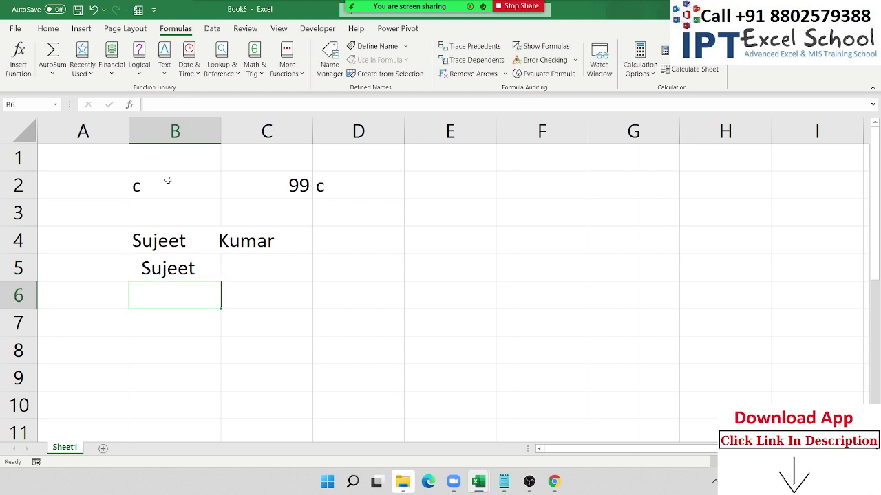
pyautogui.press('Escape')
pyautogui.press('Return')
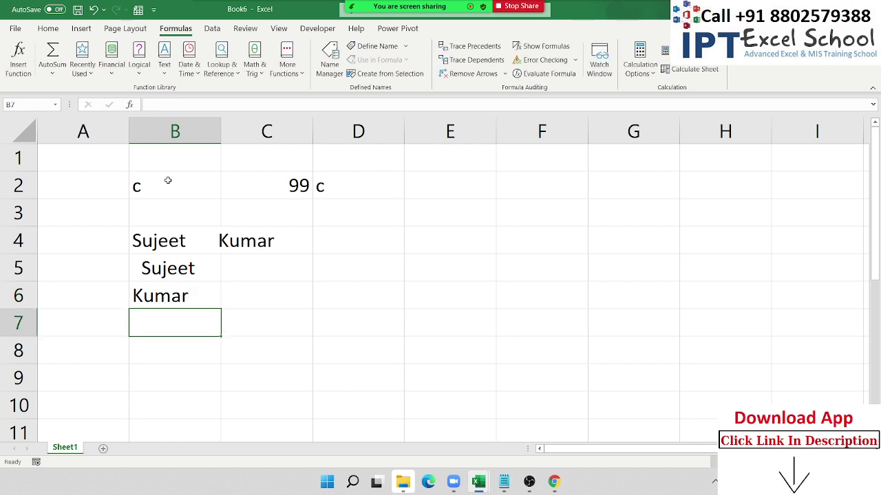
pyautogui.press('Up')
pyautogui.press('Up')
pyautogui.press('Up')
pyautogui.press('Right')
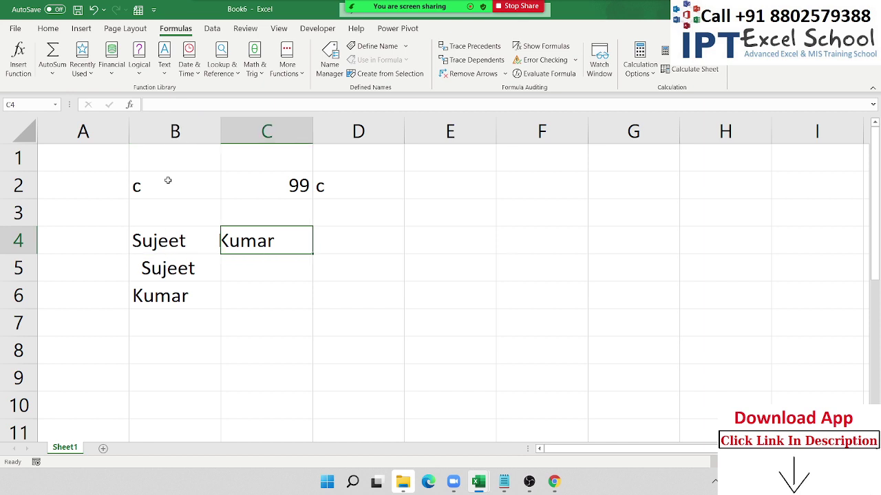
# - Enter a TRIM formula over B4:B6 in C4 and dismiss the spill notice
pyautogui.press('BackSpace')
pyautogui.write('=tr')
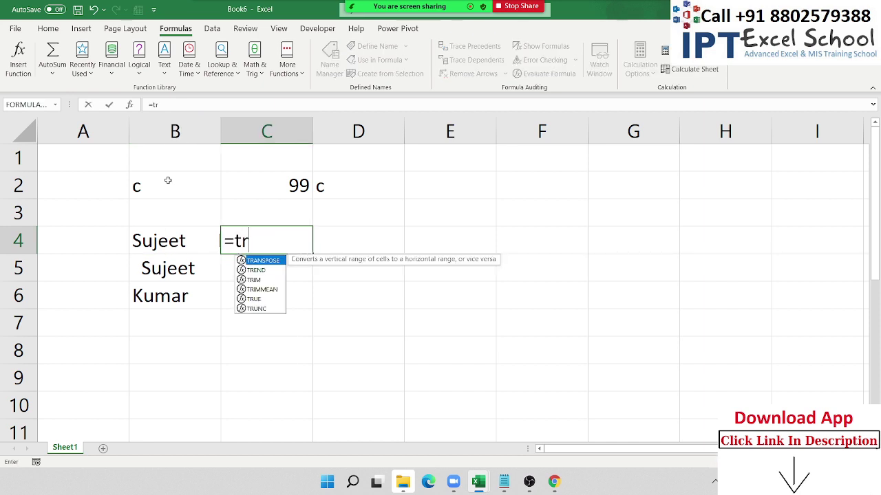
pyautogui.press('Down')
pyautogui.press('Down')
pyautogui.press('Tab')
pyautogui.press('Left')
pyautogui.press('Left')
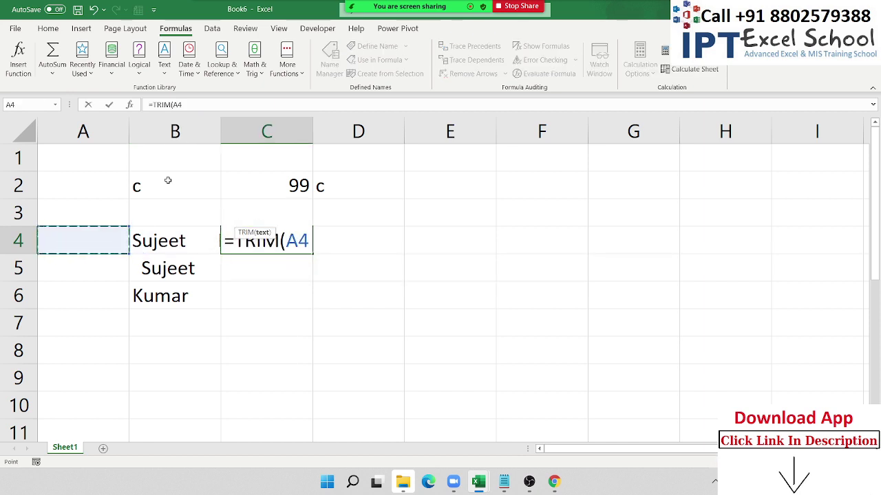
pyautogui.press('Right')
pyautogui.hotkey('shift', 'Down')
pyautogui.hotkey('shift', 'Down')
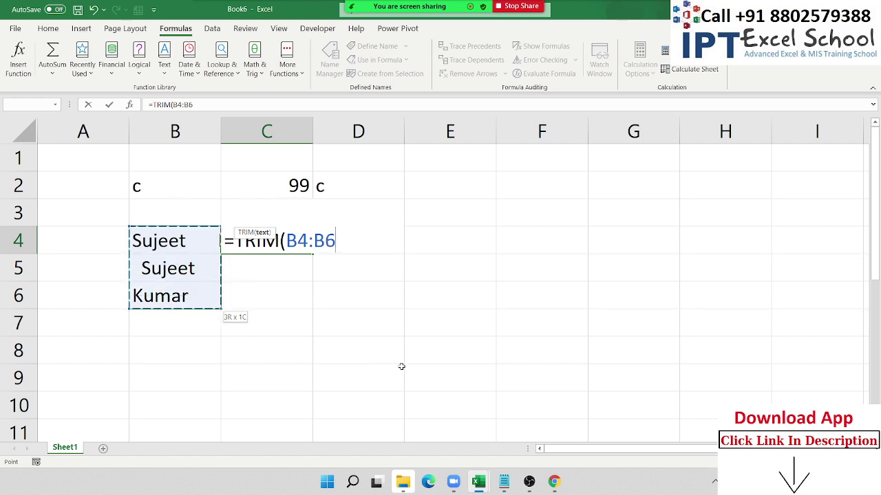
pyautogui.write(')')
pyautogui.press('Return')
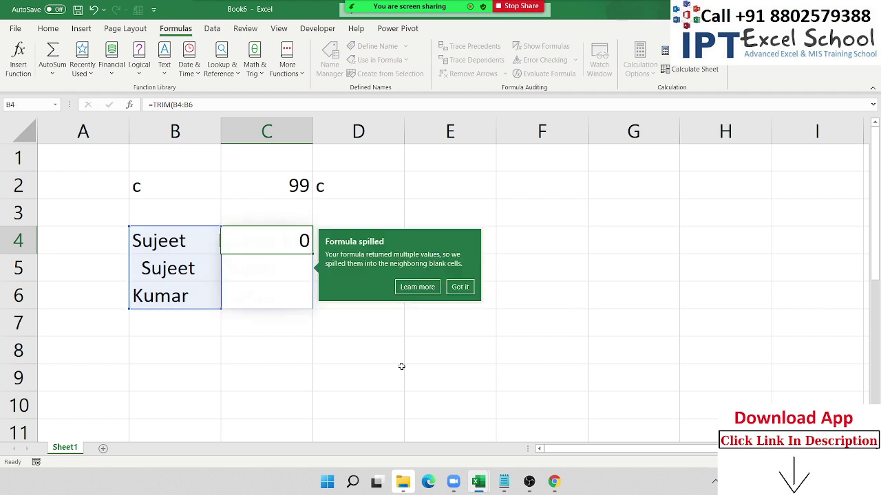
pyautogui.click(399, 398)
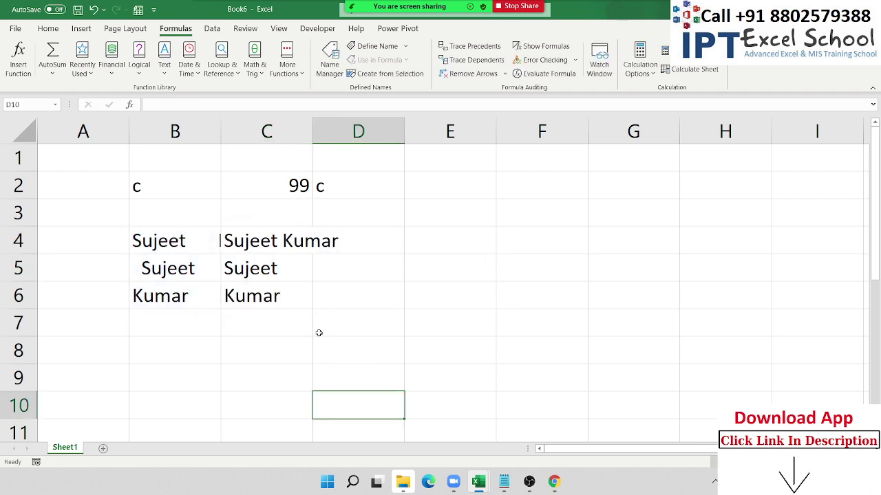
# - Change C4's formula to =TRIM(B4), referencing only the single cell
pyautogui.click(283, 236)
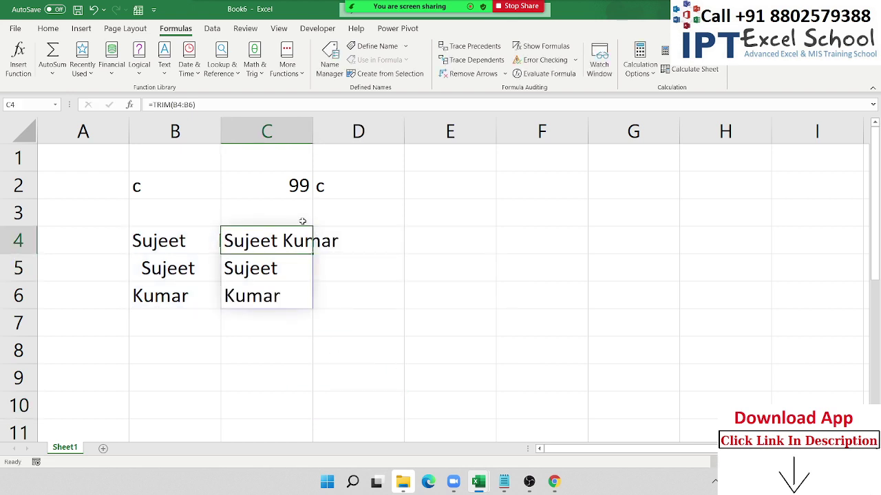
pyautogui.doubleClick(313, 254)
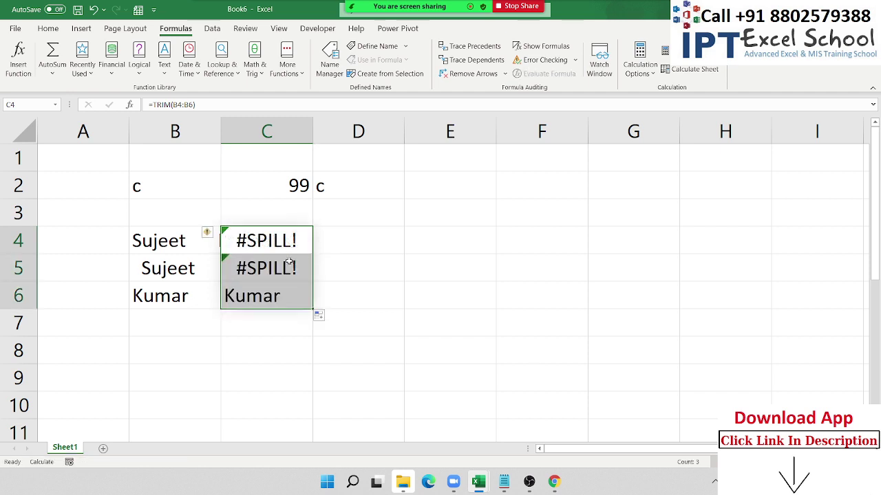
pyautogui.doubleClick(287, 267)
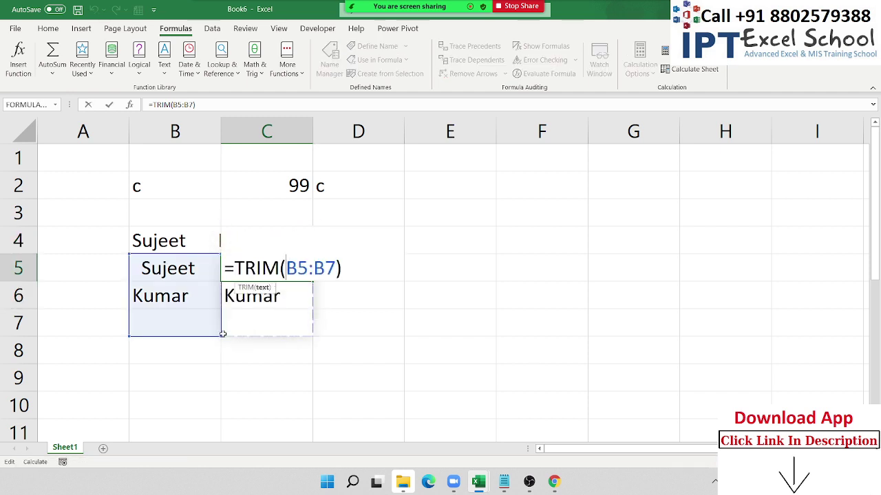
pyautogui.press('Escape')
pyautogui.doubleClick(262, 242)
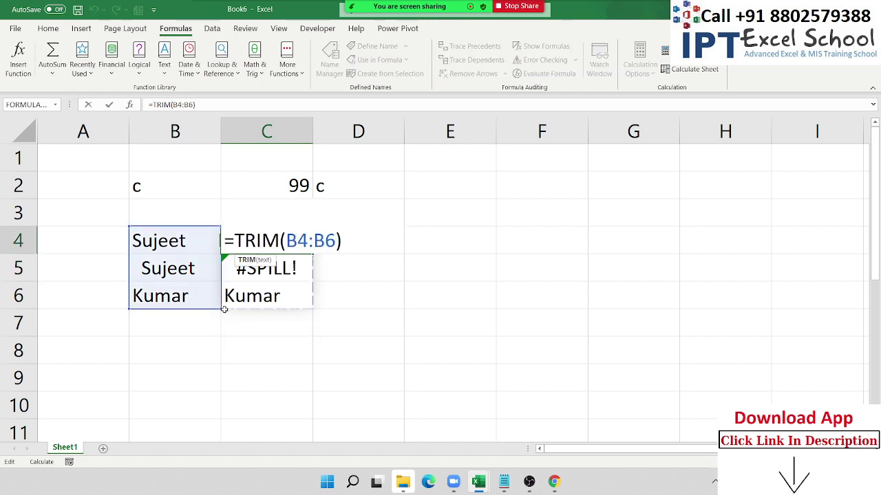
pyautogui.moveTo(220, 309); pyautogui.dragTo(214, 260)
pyautogui.press('Return')
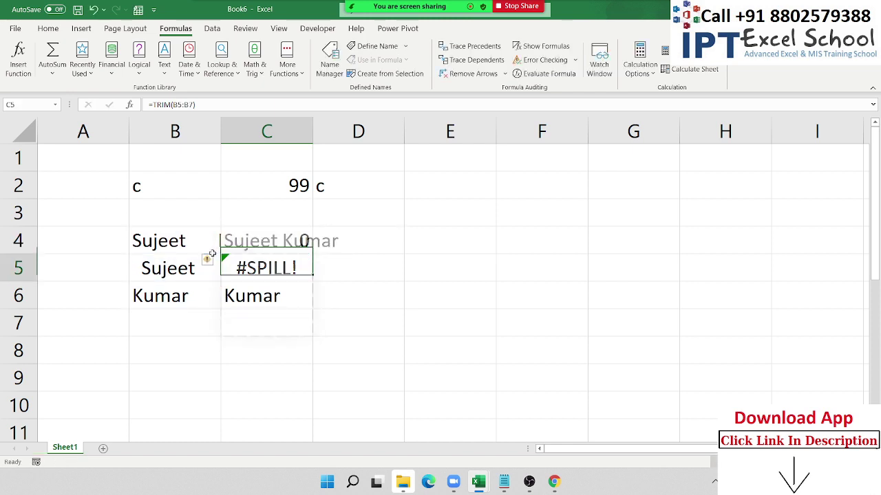
# - Fill =TRIM(B4) down to C6, check the results, and autofit column B
pyautogui.click(263, 239)
pyautogui.moveTo(311, 253); pyautogui.dragTo(311, 362)
pyautogui.click(288, 274)
pyautogui.doubleClick(283, 243)
pyautogui.press('Escape')
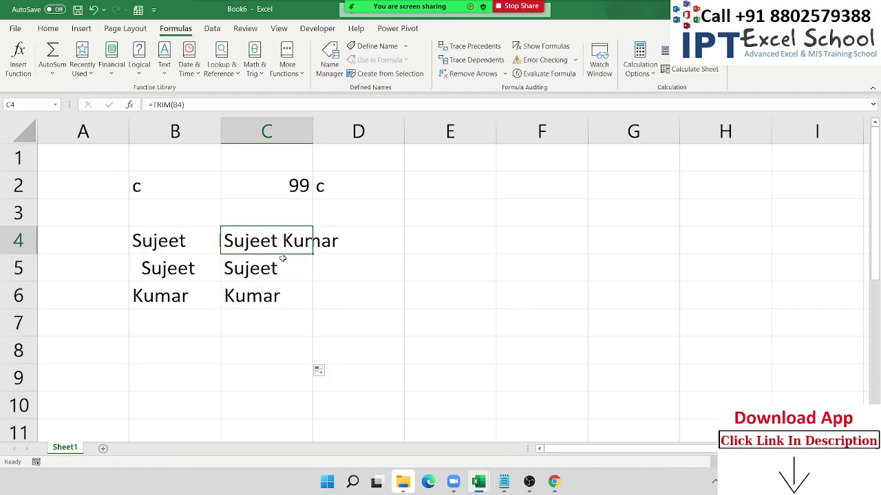
pyautogui.click(397, 352)
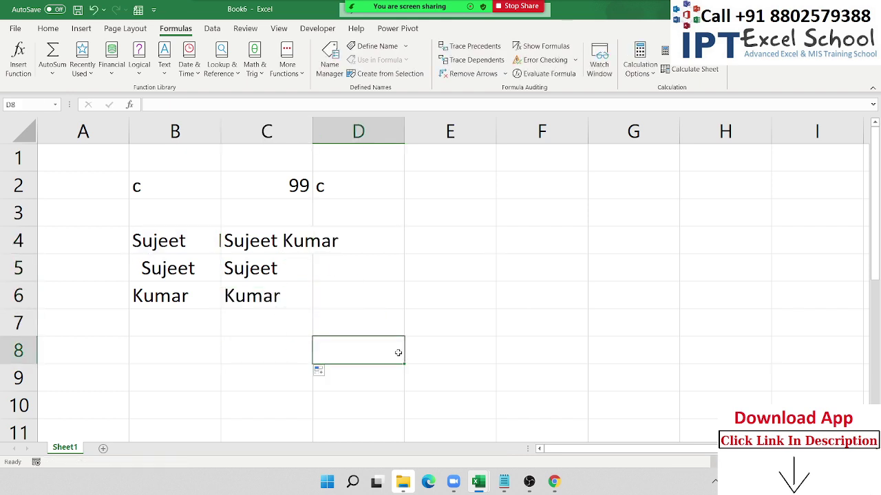
pyautogui.doubleClick(219, 138)
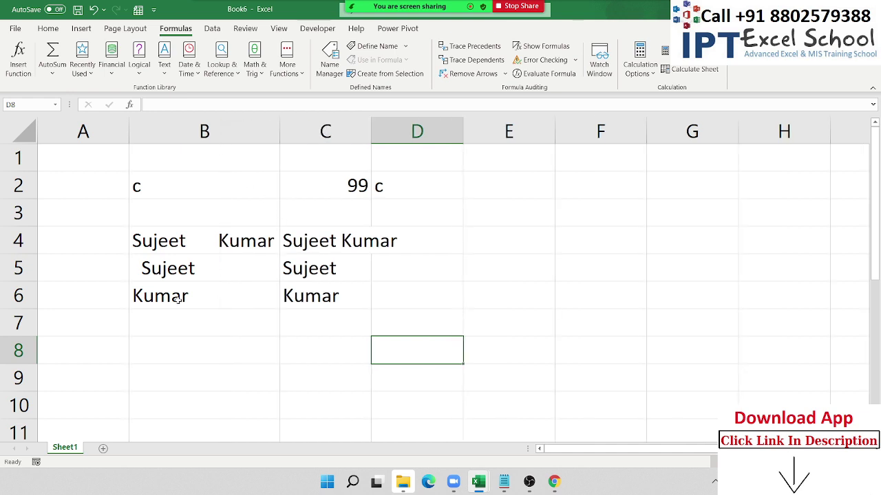
# - Enter a sample first name and surname on two lines in B7 using Alt+Enter
pyautogui.click(194, 343)
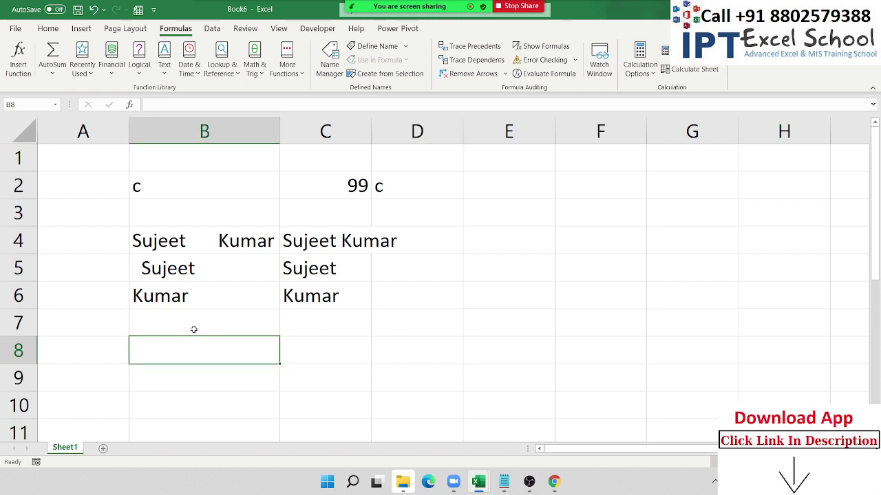
pyautogui.click(194, 330)
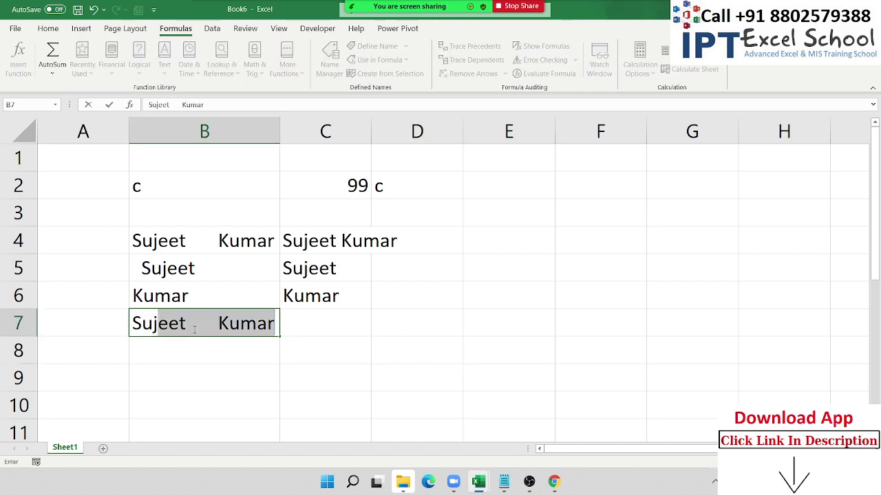
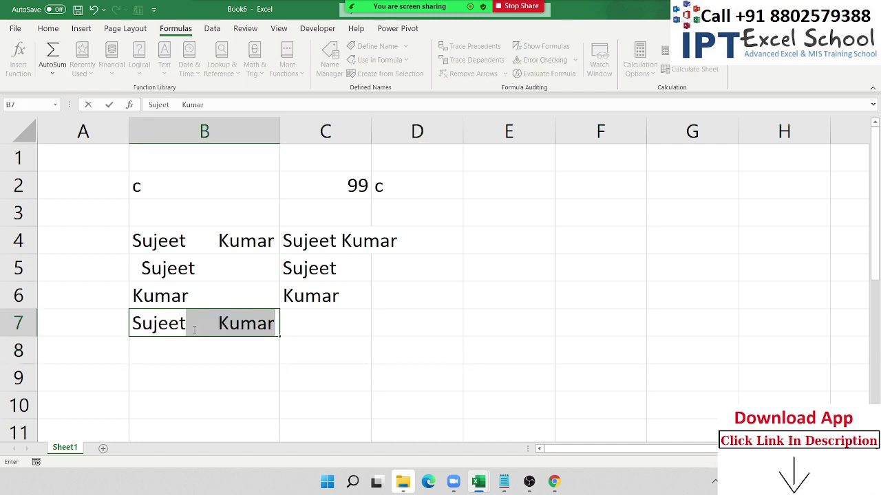
pyautogui.hotkey('alt', 'Return')
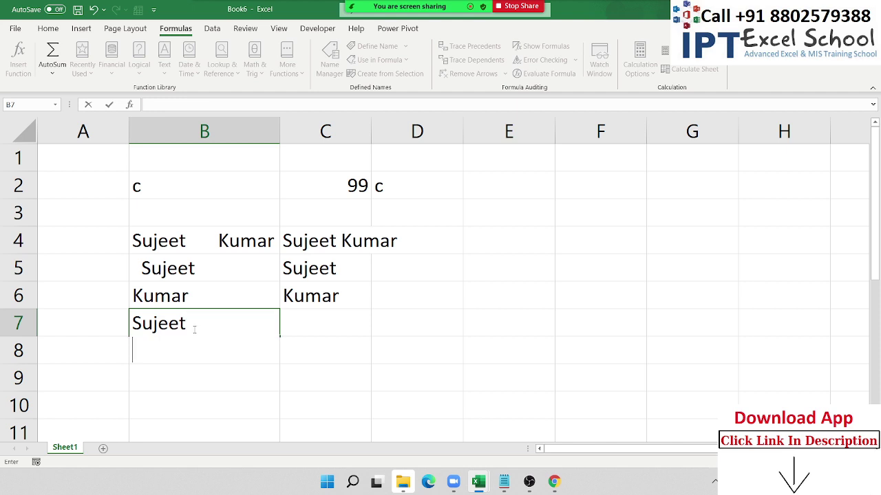
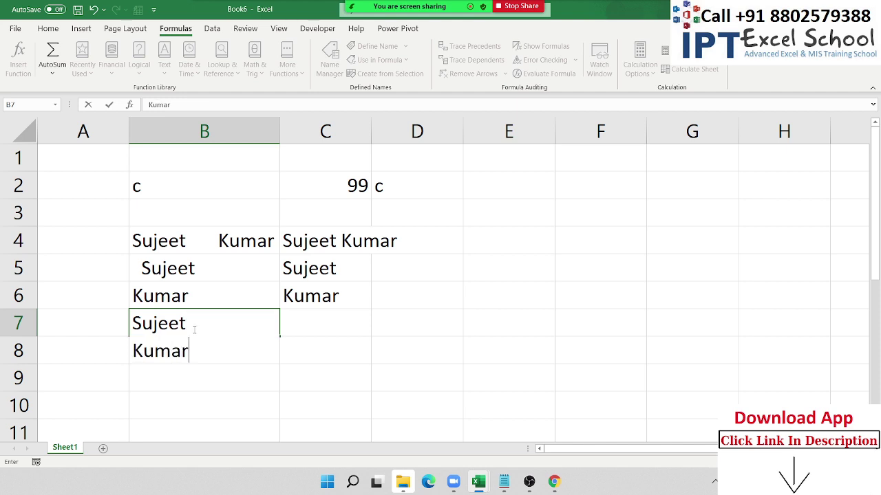
pyautogui.press('Return')
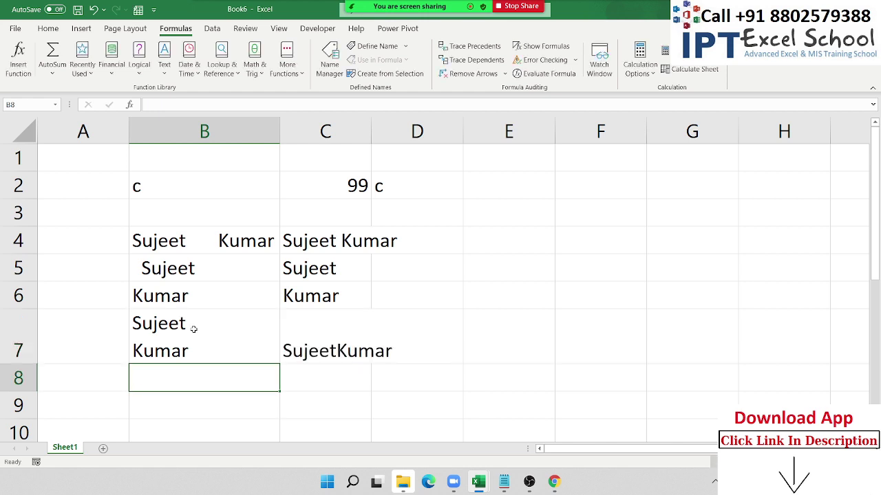
pyautogui.press('Up')
# - Replace C7's contents with =TRIM(B7), which shows the name run together
pyautogui.press('Right')
pyautogui.press('Delete')
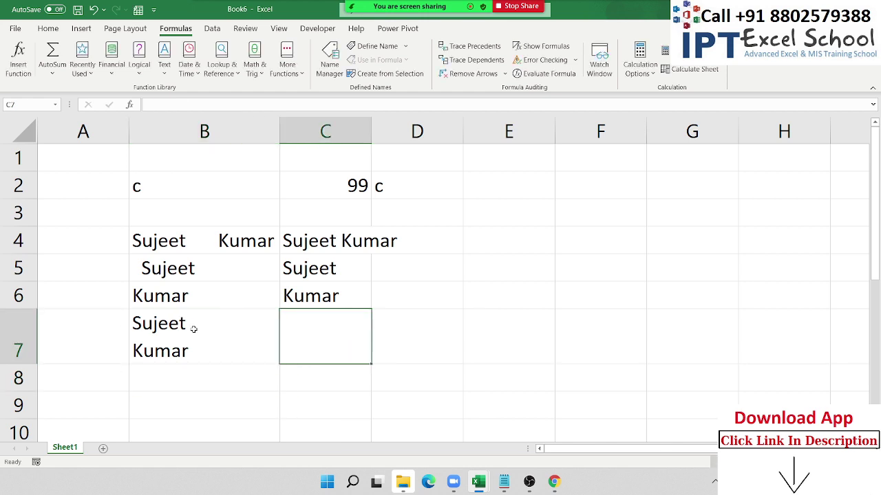
pyautogui.write('=tr')
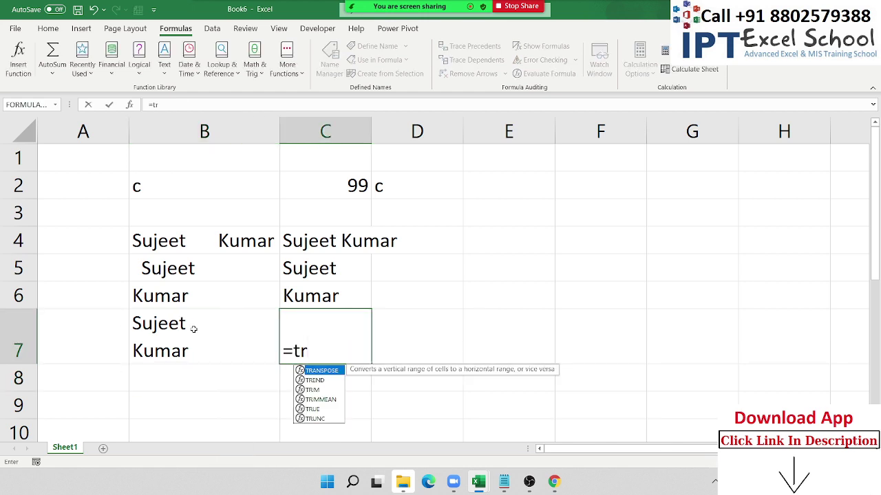
pyautogui.press('Down')
pyautogui.press('Down')
pyautogui.press('Tab')
pyautogui.press('Left')
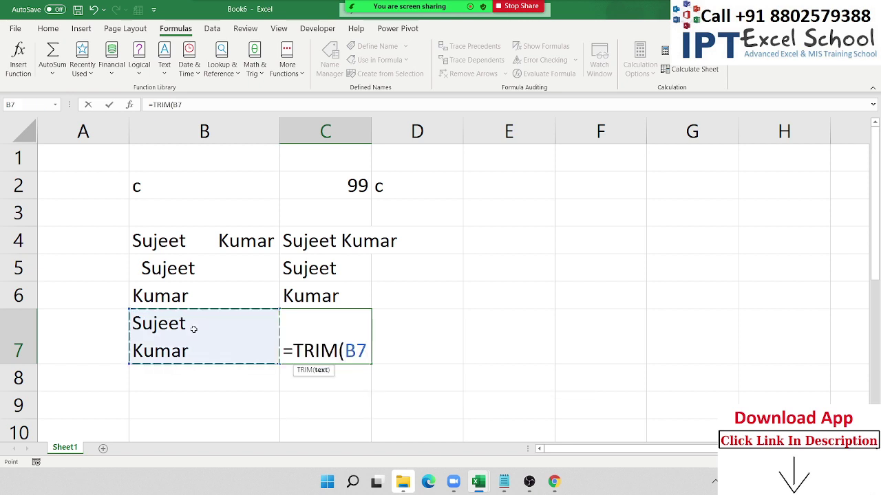
pyautogui.press('Return')
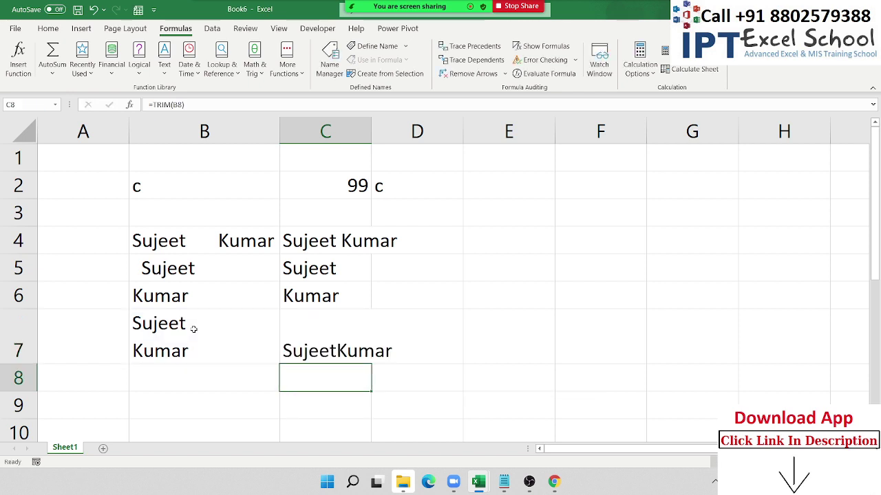
pyautogui.press('Up')
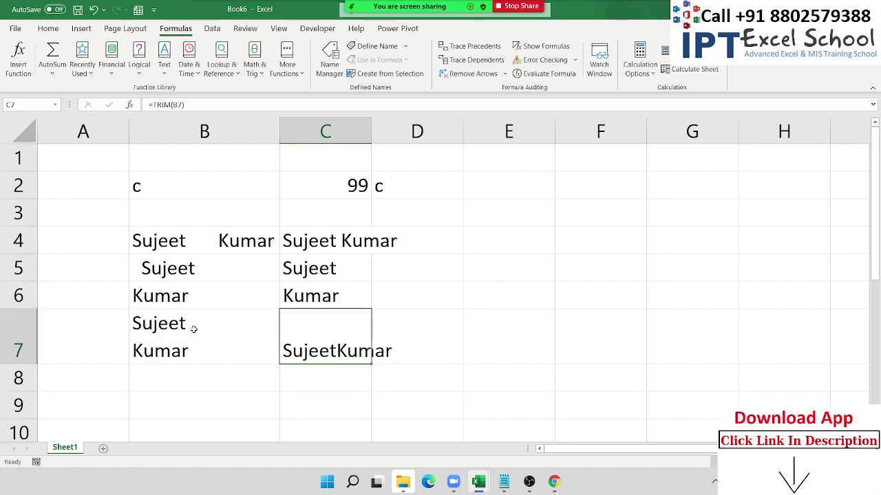
pyautogui.press('Down')
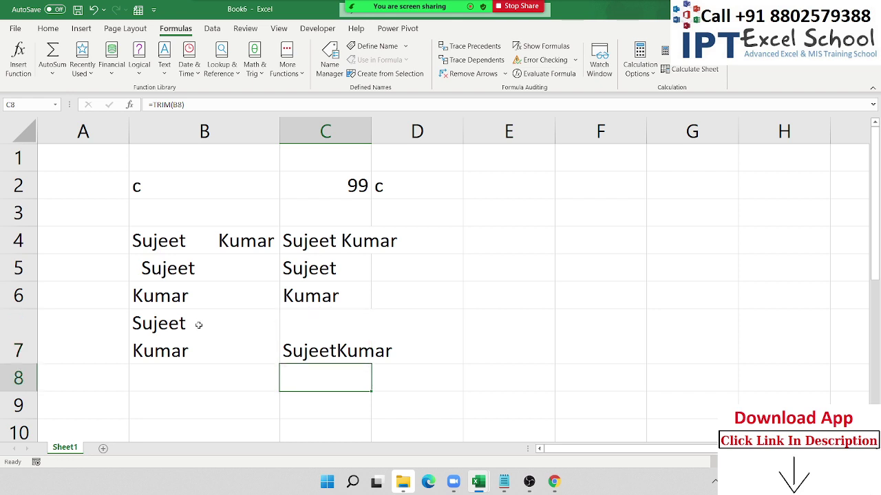
# - Autofit column C and enter =LEN(C7) in C8, returning 12 characters
pyautogui.doubleClick(368, 140)
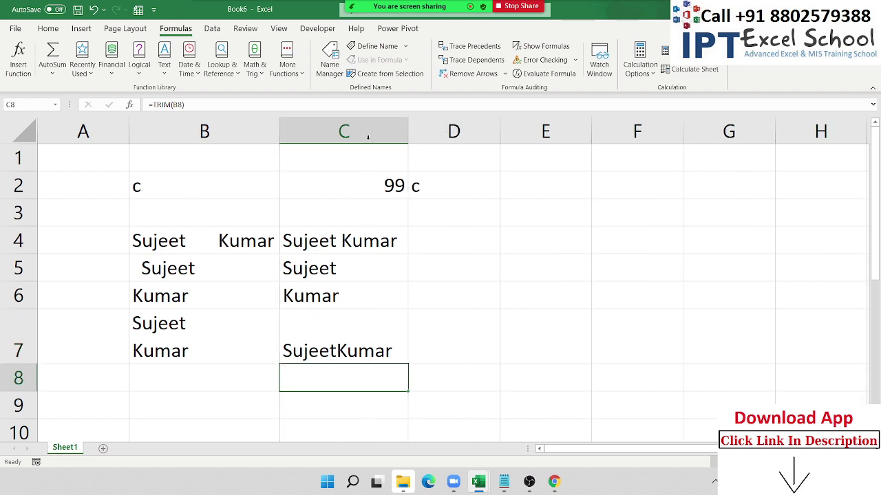
pyautogui.write('=')
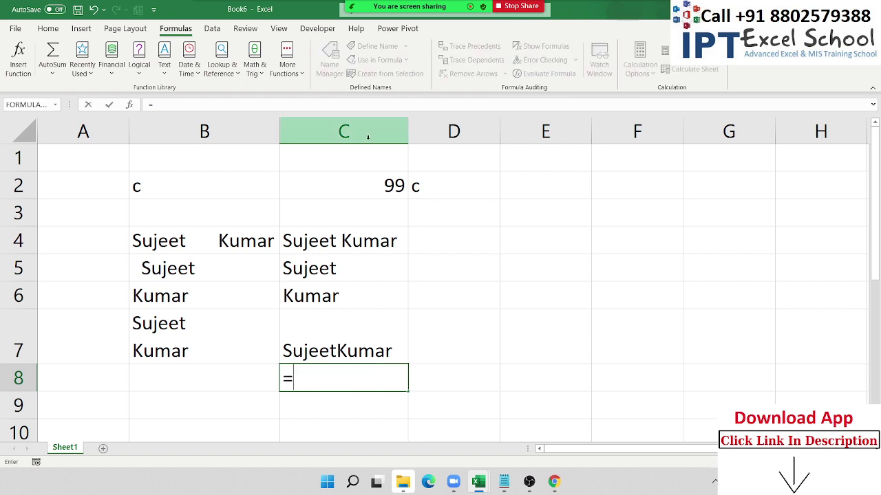
pyautogui.write('len')
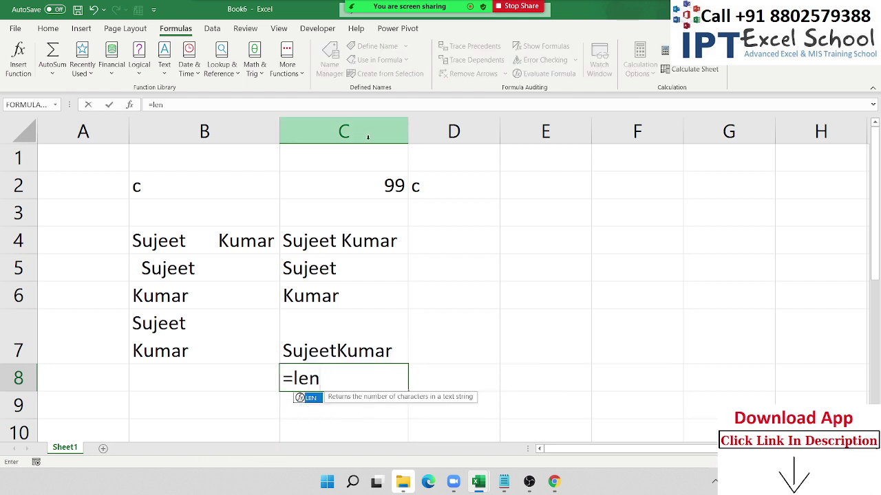
pyautogui.press('Tab')
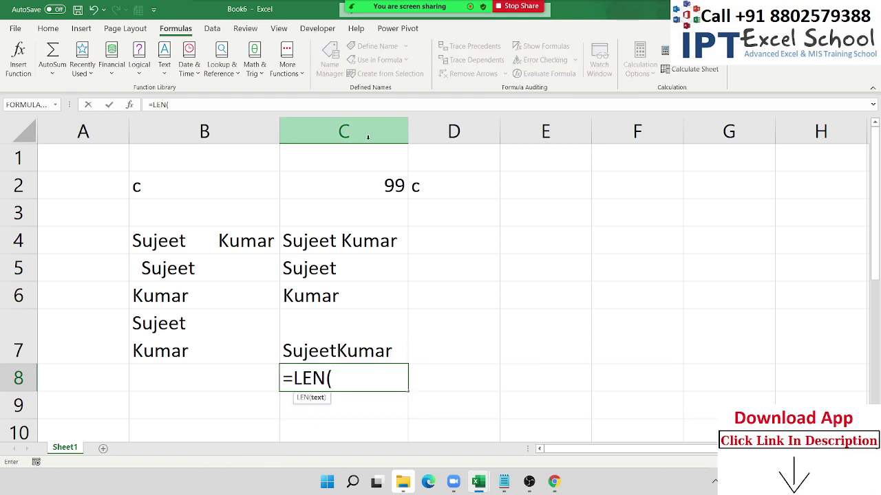
pyautogui.press('Up')
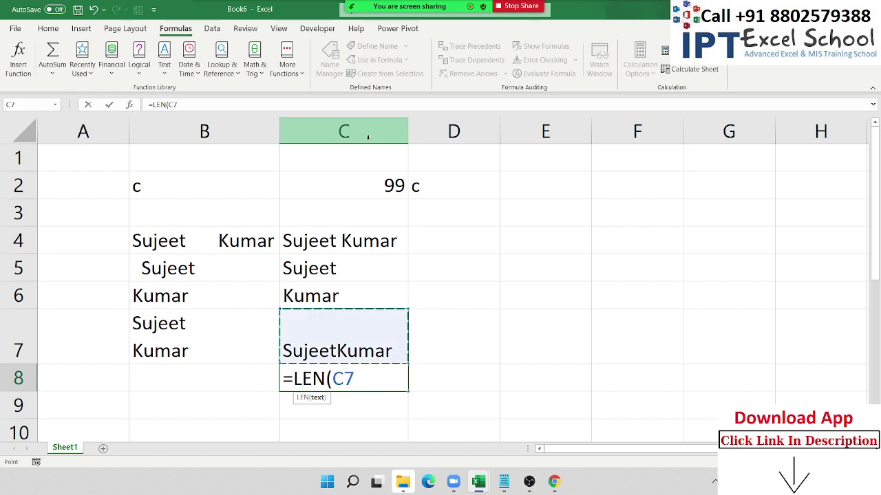
pyautogui.write(')')
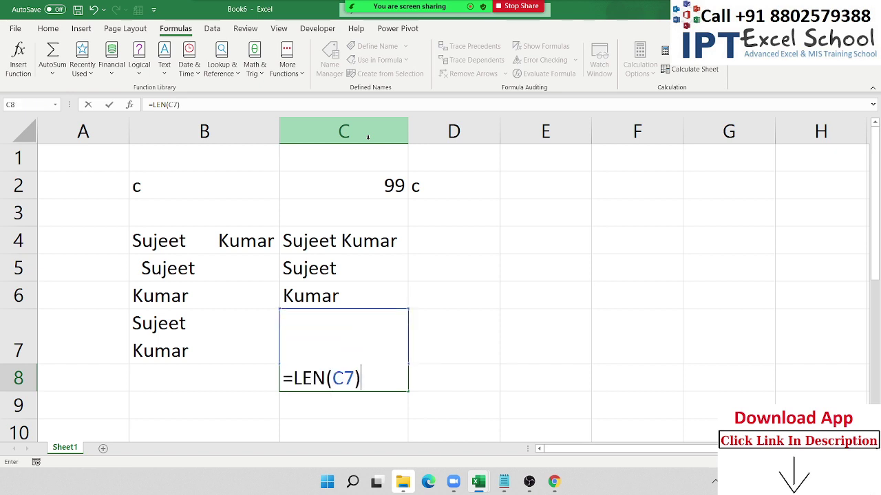
pyautogui.press('Return')
pyautogui.press('Up')
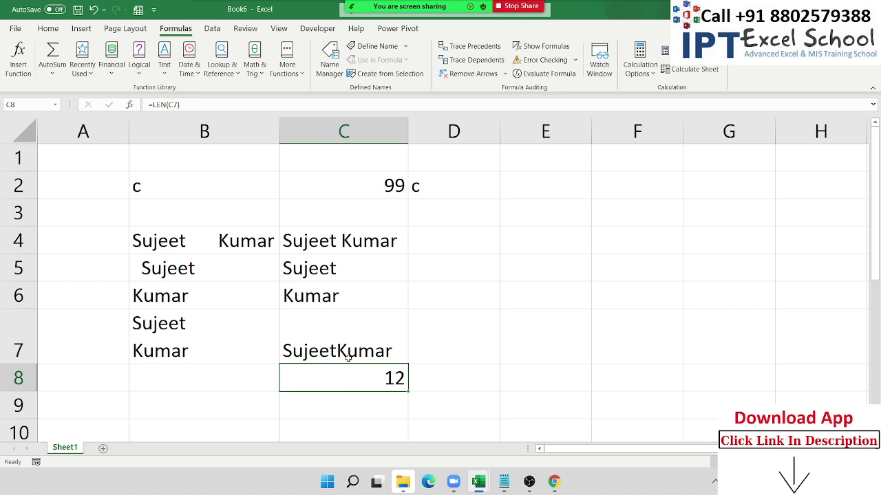
# - Type the joined name into E7 and enter =C7=E7 in E8, returning FALSE
pyautogui.click(506, 355)
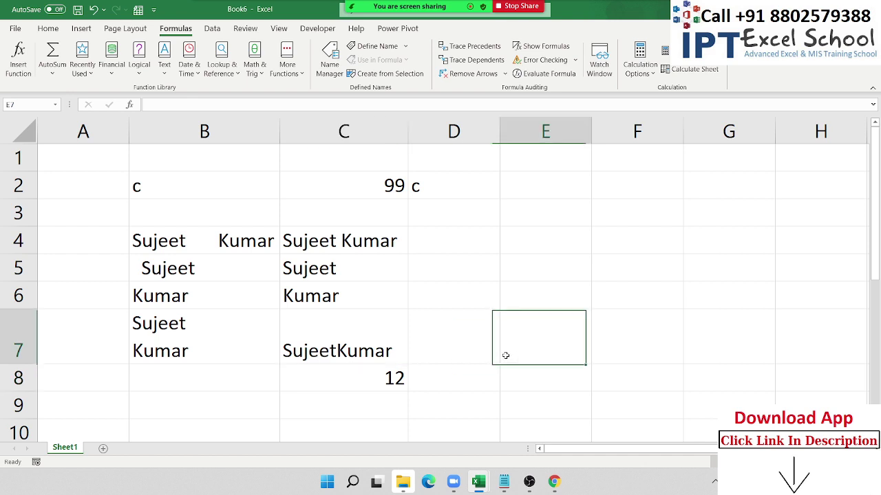
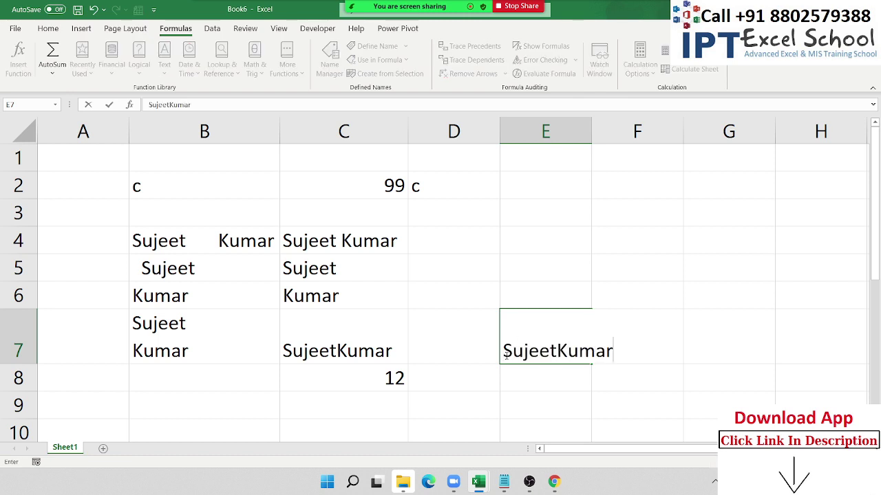
pyautogui.press('Return')
pyautogui.write('=')
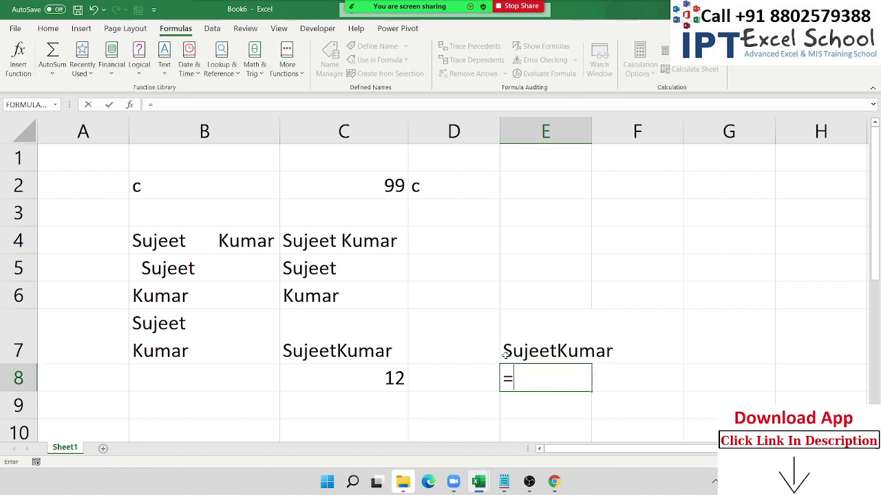
pyautogui.press('Left')
pyautogui.press('Left')
pyautogui.press('Up')
pyautogui.write('=')
pyautogui.press('Up')
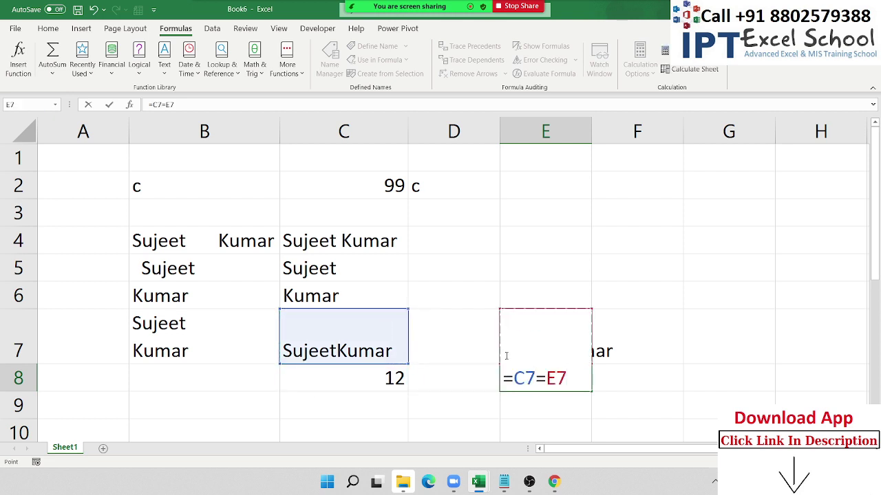
pyautogui.press('Return')
# - Inspect the comparison formula in E8, then the original text in B7 and TRIM in C7
pyautogui.press('Up')
pyautogui.press('F2')
pyautogui.hotkey('shift', 'Tab')
pyautogui.press('Up')
pyautogui.press('Left')
pyautogui.press('Left')
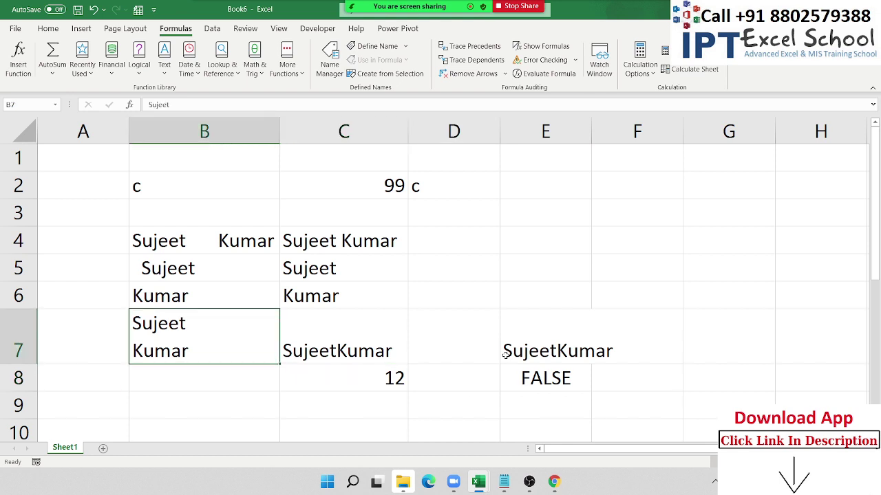
pyautogui.press('Right')
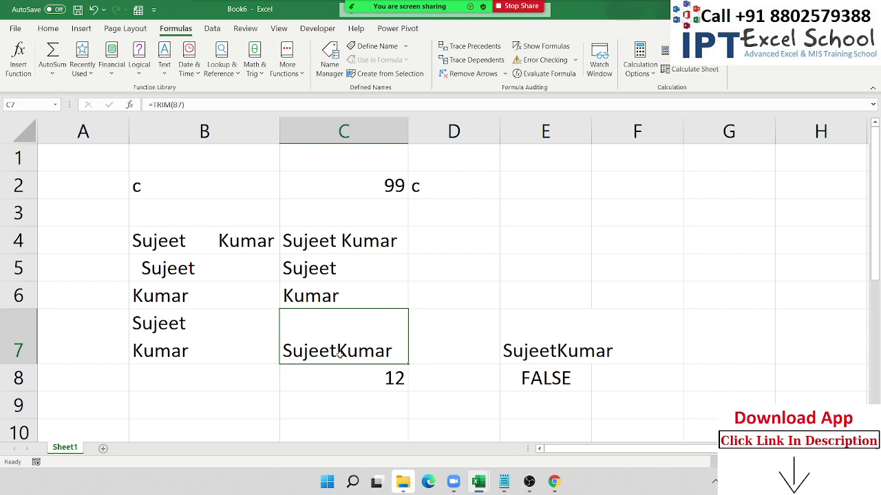
# - Clear the retyped name and comparison result from E7:E8
pyautogui.moveTo(535, 347); pyautogui.dragTo(541, 375)
pyautogui.press('Delete')
pyautogui.press('Down')
pyautogui.press('Down')
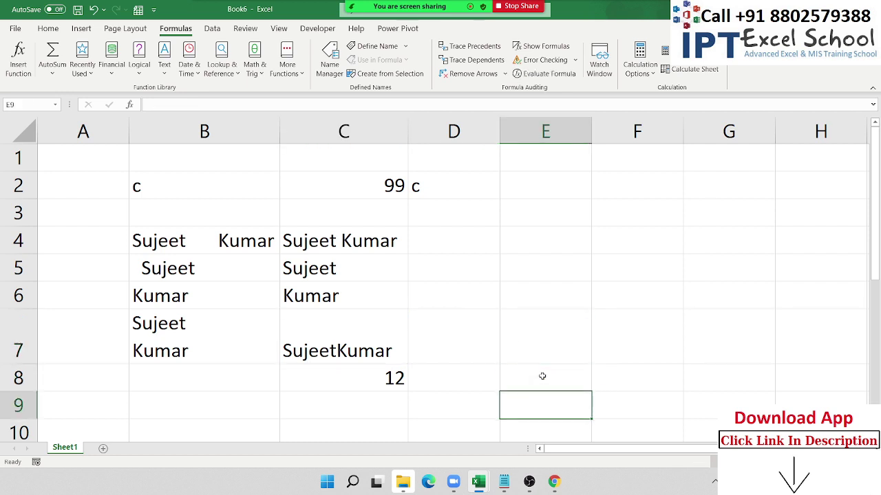
pyautogui.press('Left')
pyautogui.press('Left')
pyautogui.press('Up')
pyautogui.press('Up')
# - Enter =CLEAN(C7) in D7 to strip the hidden line break
pyautogui.press('Right')
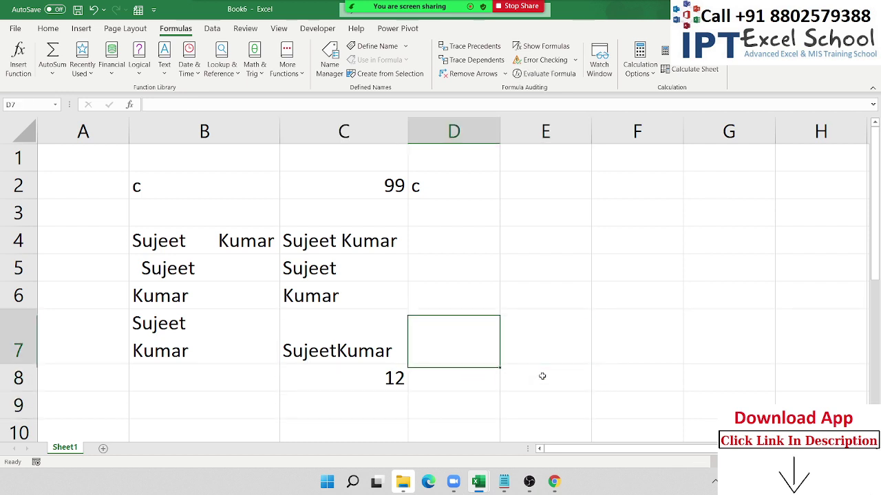
pyautogui.write('=')
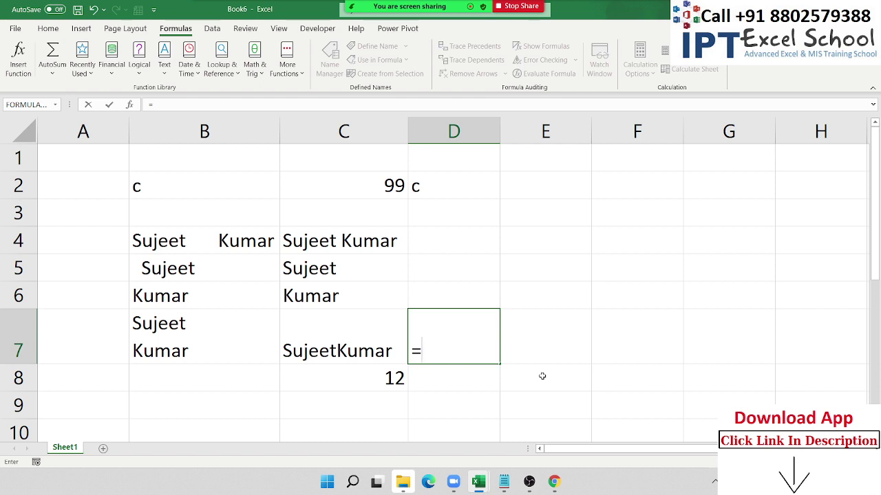
pyautogui.write('cl')
pyautogui.press('Tab')
pyautogui.press('Left')
pyautogui.press('Return')
pyautogui.press('Up')
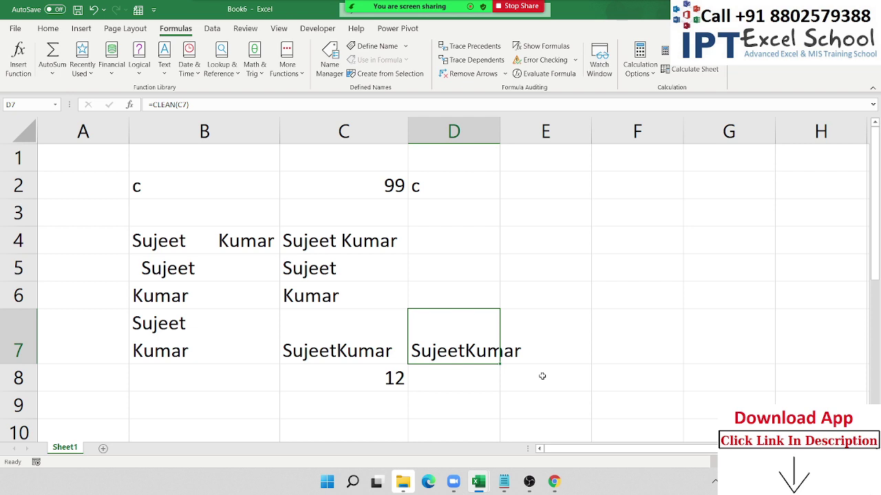
# - Enter =LEN(D7) in D8, giving 11, and compare against B7 and D7
pyautogui.press('Down')
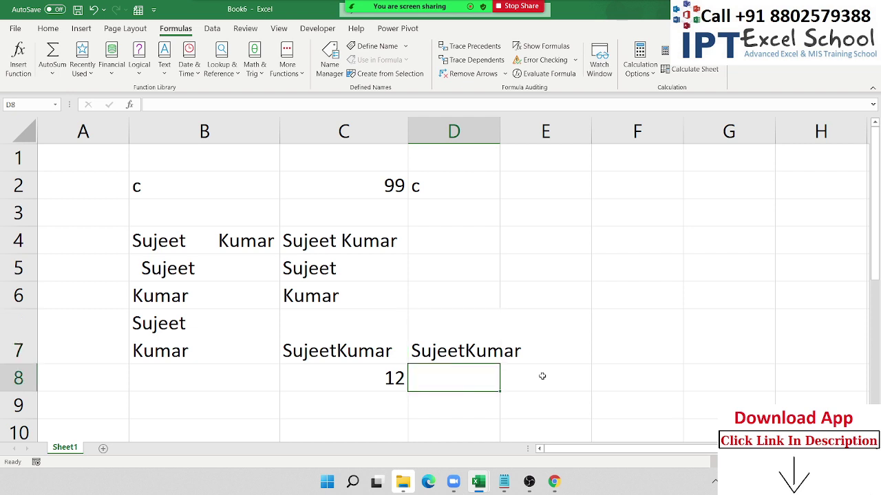
pyautogui.write('=')
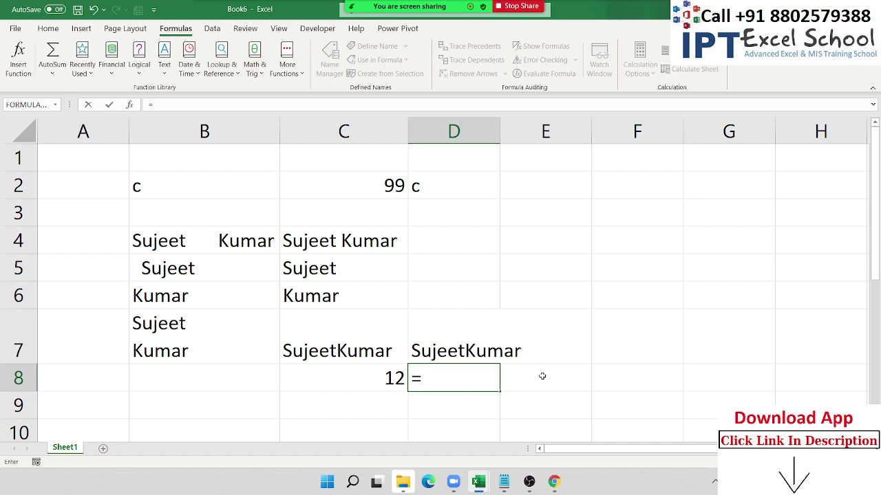
pyautogui.write('len')
pyautogui.press('Tab')
pyautogui.press('Up')
pyautogui.press('Return')
pyautogui.press('Up')
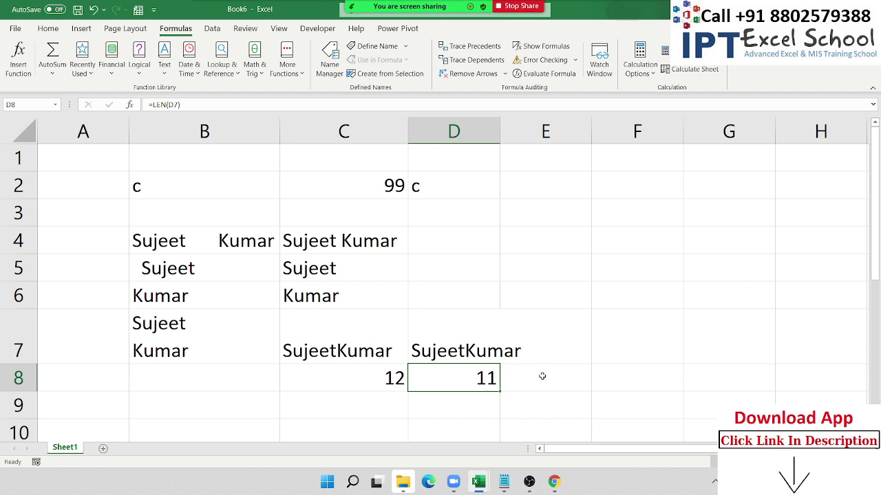
pyautogui.press('Up')
pyautogui.press('Left')
pyautogui.press('Left')
pyautogui.press('Left')
pyautogui.press('Right')
pyautogui.press('Right')
pyautogui.press('Right')
pyautogui.press('Right')
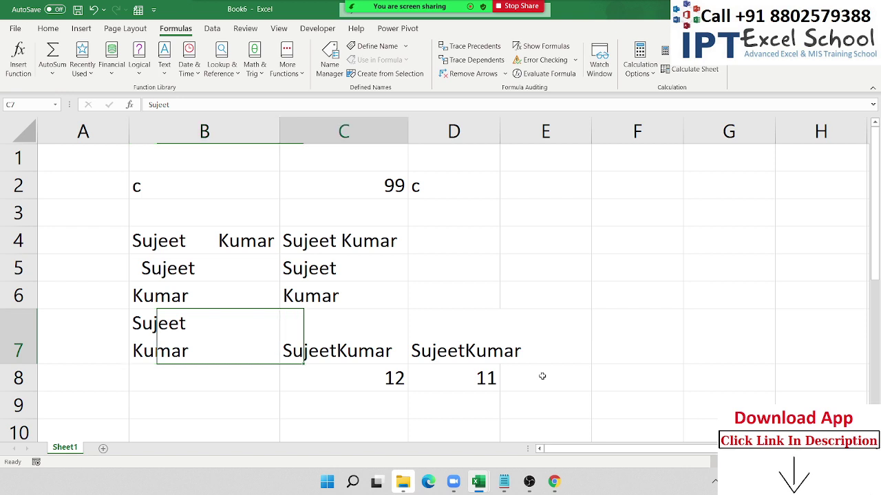
pyautogui.press('Left')
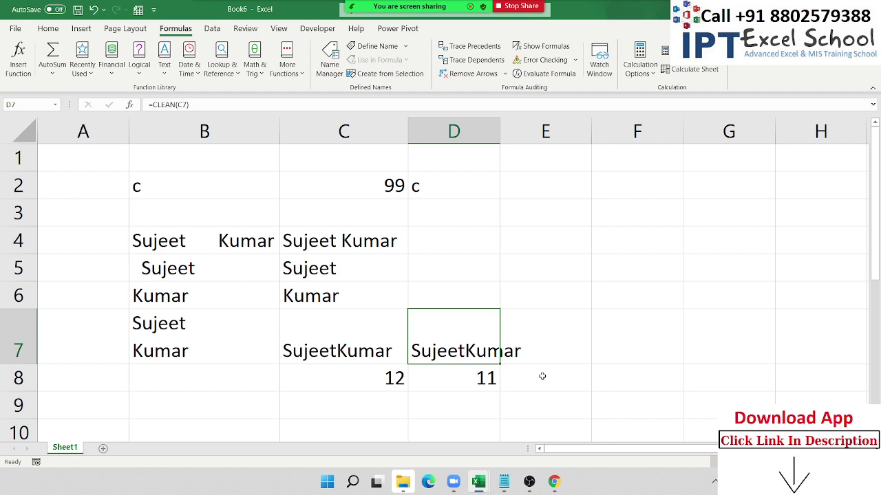
pyautogui.press('Up')
pyautogui.press('Up')
pyautogui.press('Up')
pyautogui.press('Up')
pyautogui.press('Up')
pyautogui.press('Up')
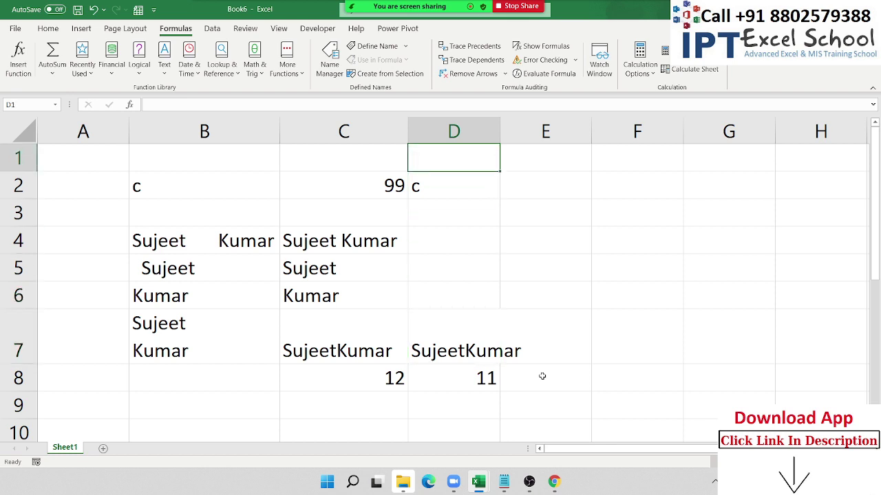
# - Enter 123.369.852 in F1 and AutoFit column F to show the full number
pyautogui.press('Right')
pyautogui.press('Right')
pyautogui.press('Left')
pyautogui.press('Right')
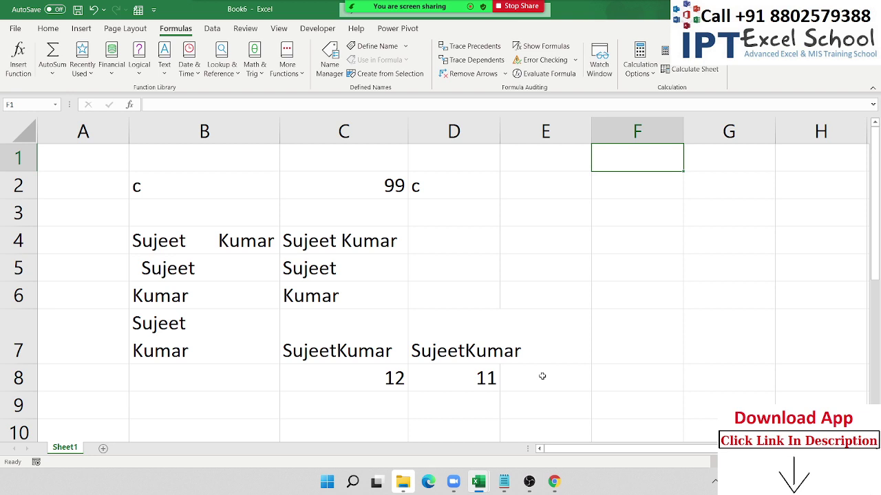
pyautogui.write('123')
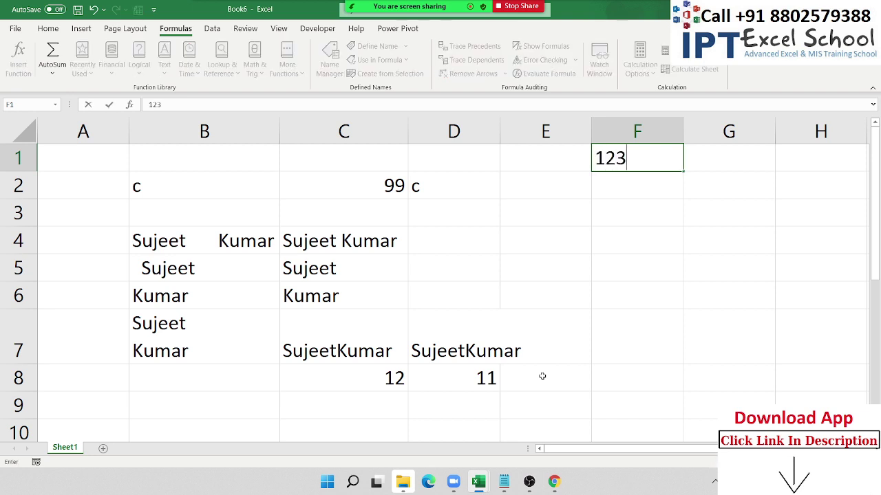
pyautogui.write('.369.')
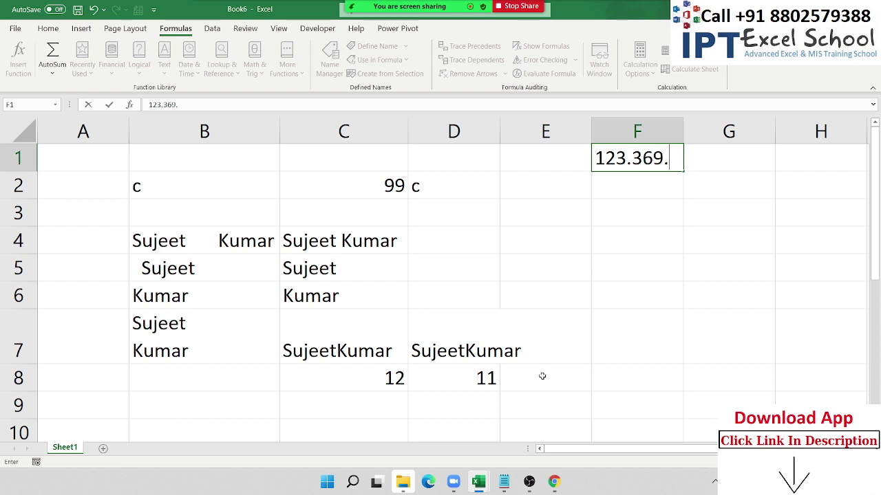
pyautogui.write('852')
pyautogui.press('Return')
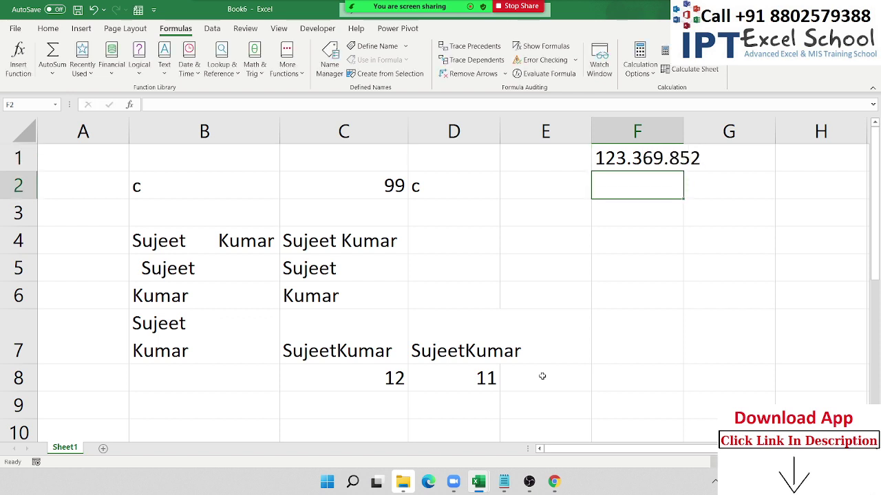
pyautogui.doubleClick(678, 137)
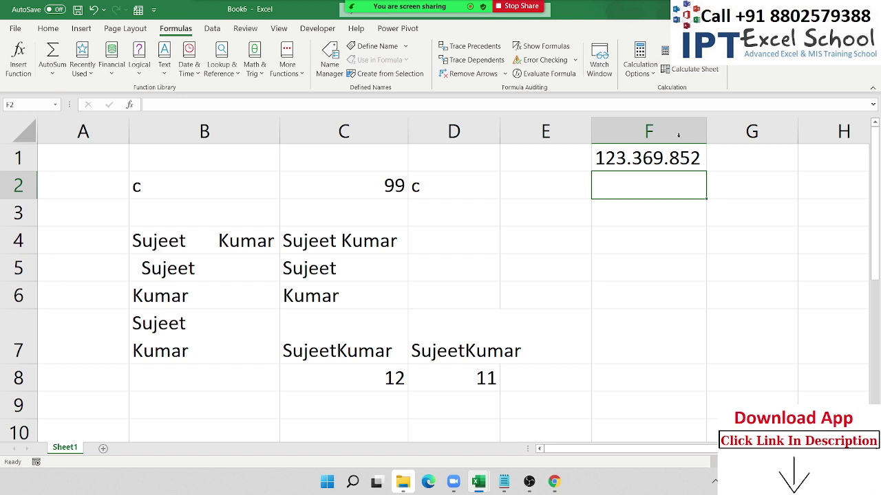
# - In F2, begin the formula =SUBSTITUTE(F1,".", to replace the dots in F1
pyautogui.write('=su')
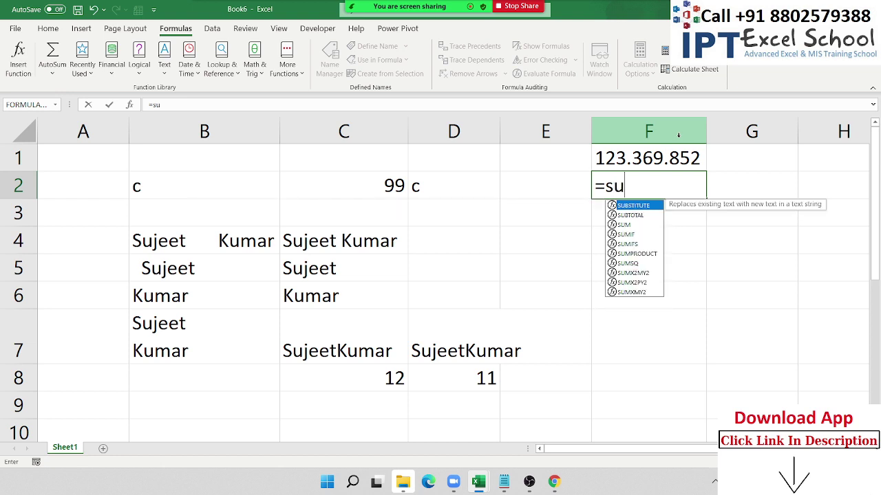
pyautogui.press('Tab')
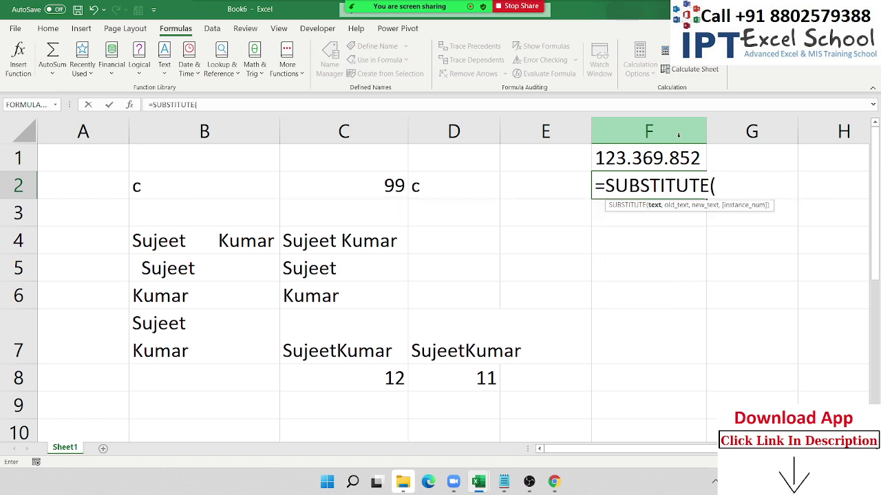
pyautogui.press('Up')
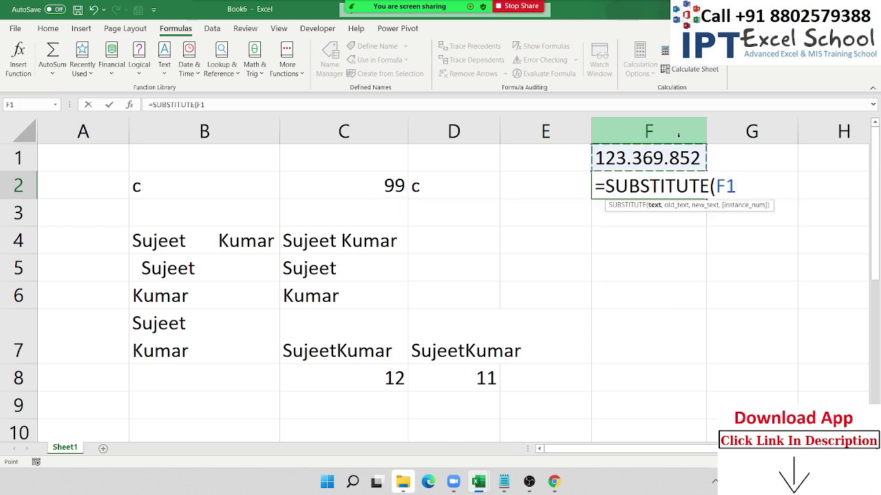
pyautogui.write(',"')
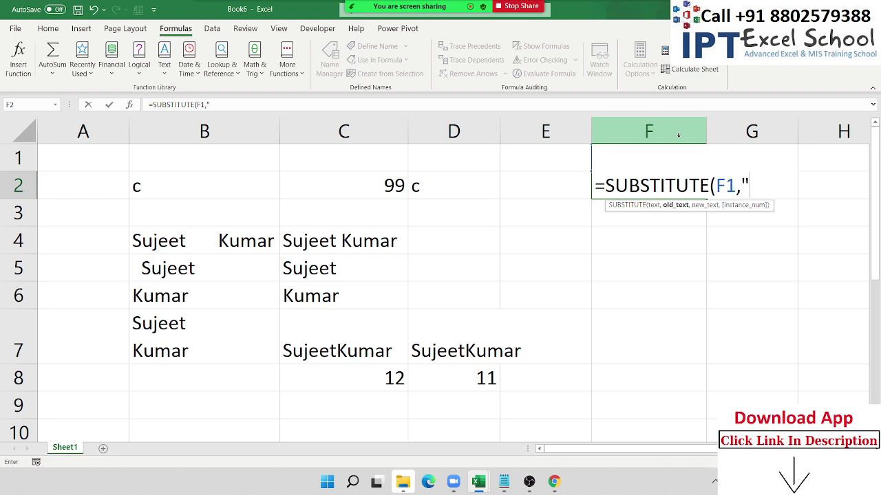
pyautogui.write('.",')
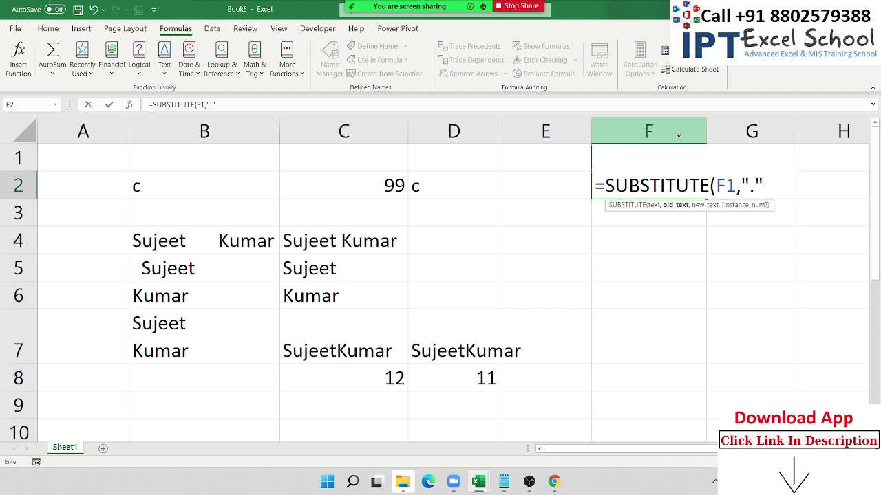
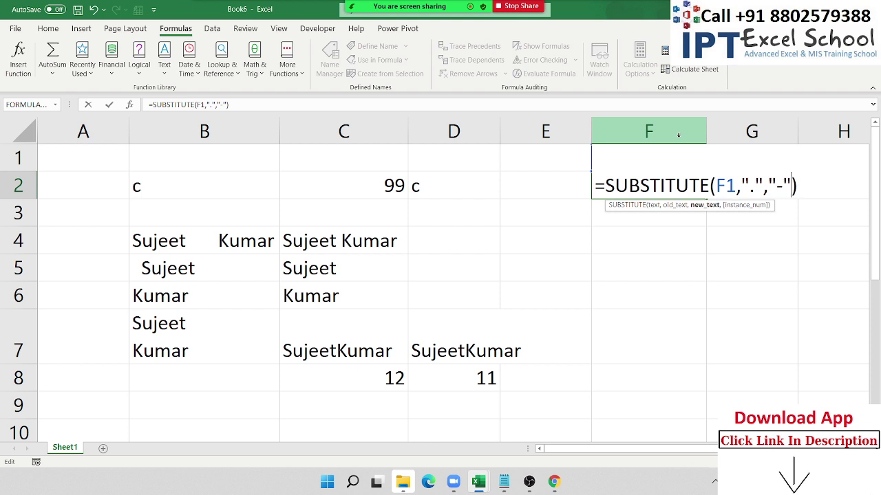
# - Make F2's SUBSTITUTE formula replace only the first dot with a hyphen (instance 1)
pyautogui.write(',')
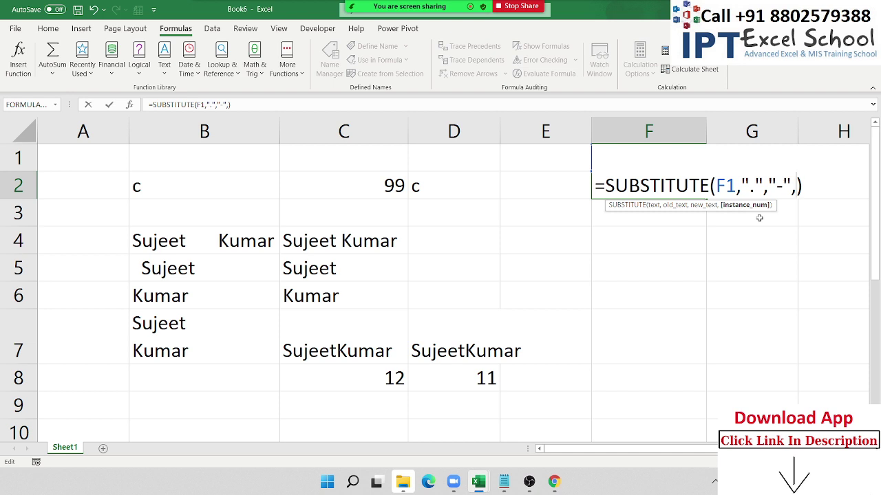
pyautogui.press('Left')
pyautogui.press('Left')
pyautogui.press('Left')
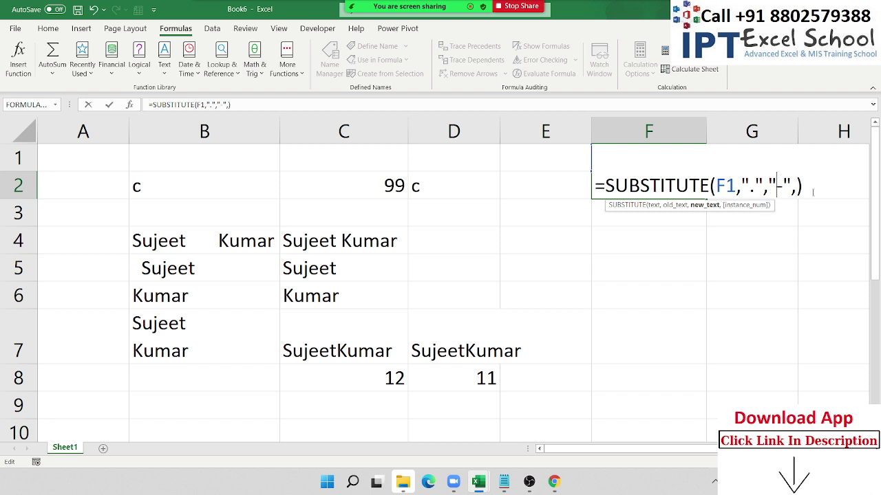
pyautogui.press('Delete')
pyautogui.write('-')
pyautogui.press('Right')
pyautogui.press('Right')
pyautogui.write('1')
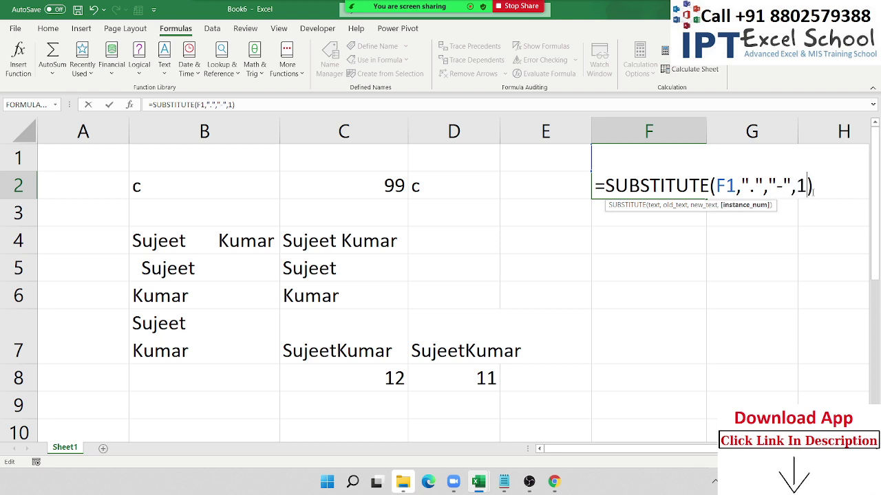
pyautogui.press('Return')
# - Change the occurrence number to 2 so only the second dot becomes a hyphen
pyautogui.press('Up')
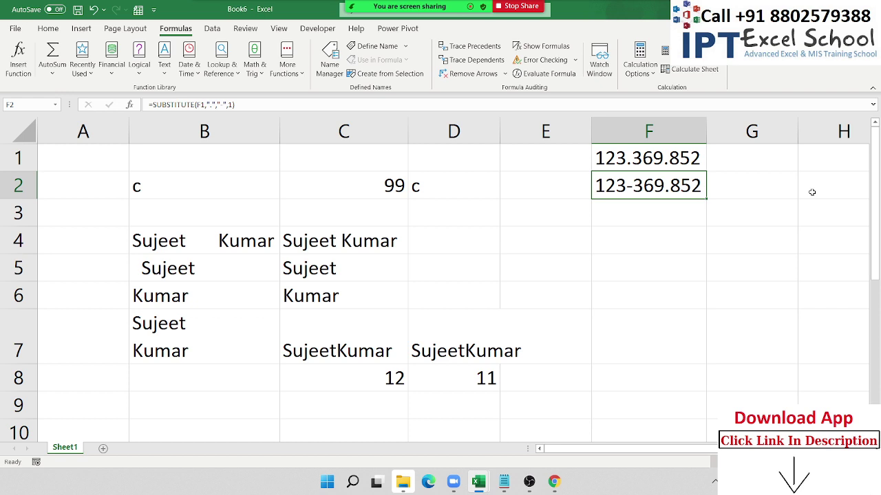
pyautogui.press('F2')
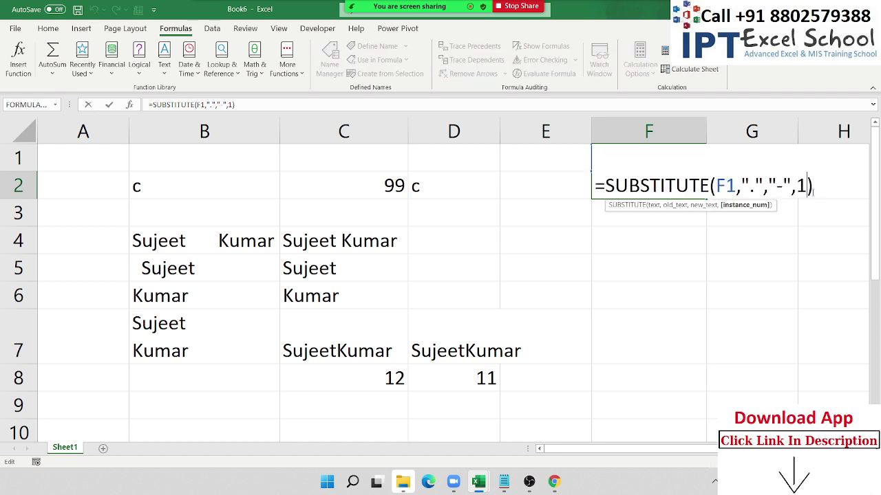
pyautogui.press('BackSpace')
pyautogui.write('2')
pyautogui.press('Return')
pyautogui.press('Up')
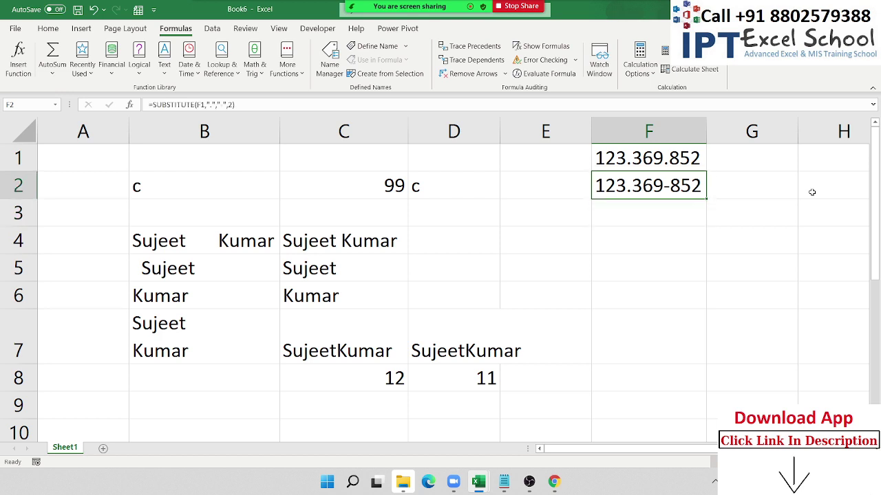
# - Drop the occurrence argument so every dot becomes a hyphen: =SUBSTITUTE(F1,".","-")
pyautogui.press('F2')
pyautogui.press('Left')
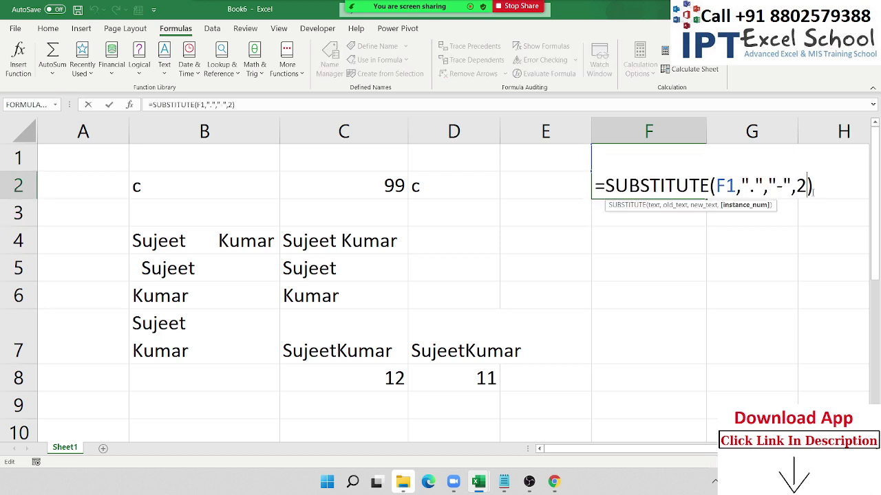
pyautogui.press('BackSpace')
pyautogui.press('BackSpace')
pyautogui.press('Return')
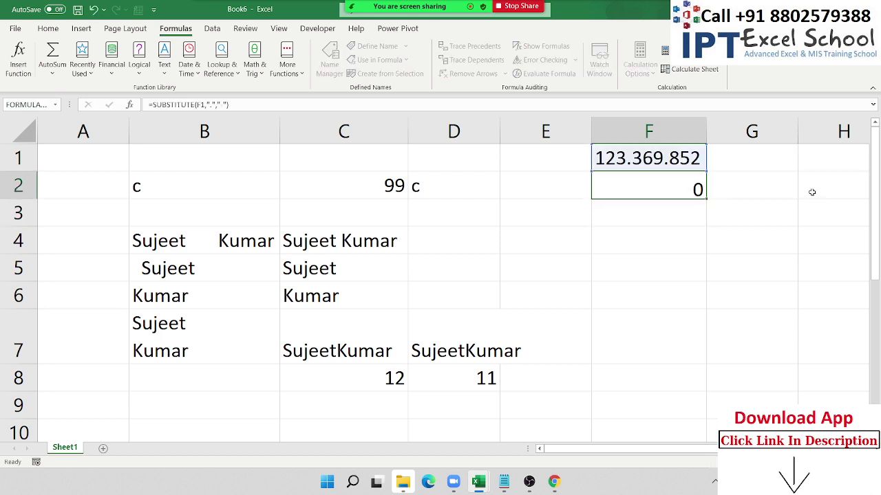
pyautogui.press('Up')
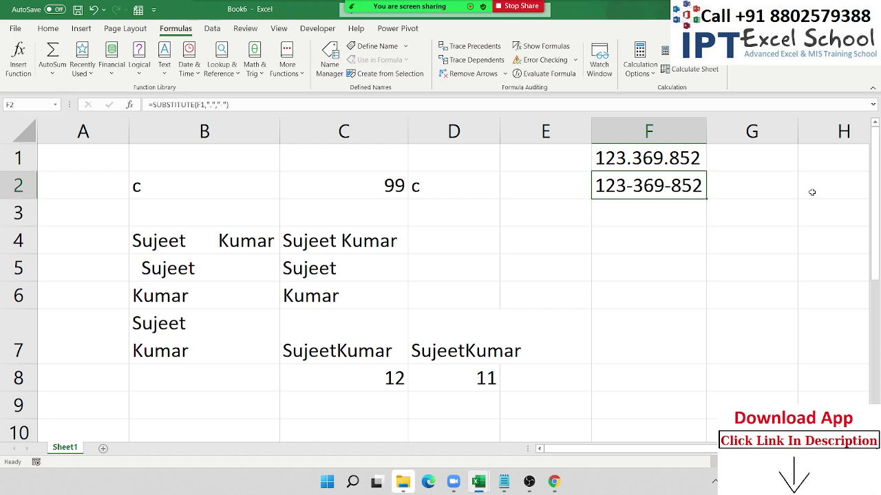
# - Test an empty replacement text that removes all dots, then undo back to the hyphen version
pyautogui.press('F2')
pyautogui.press('Left')
pyautogui.press('Left')
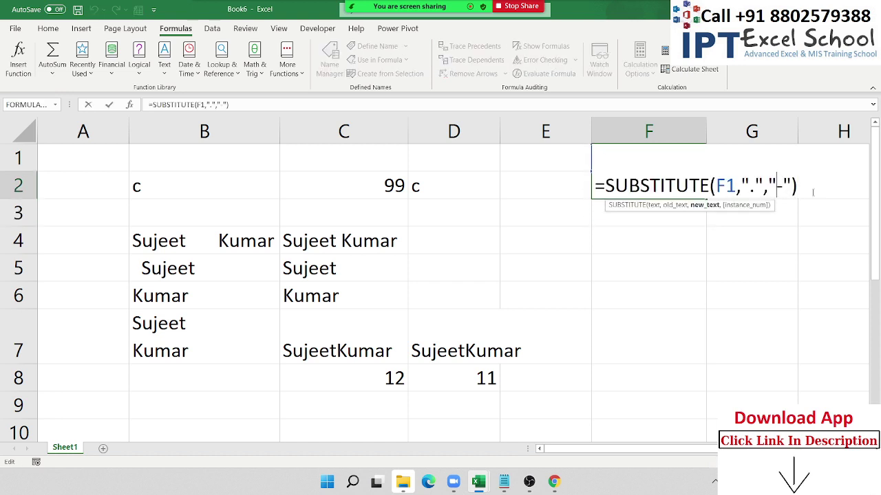
pyautogui.press('BackSpace')
pyautogui.press('Return')
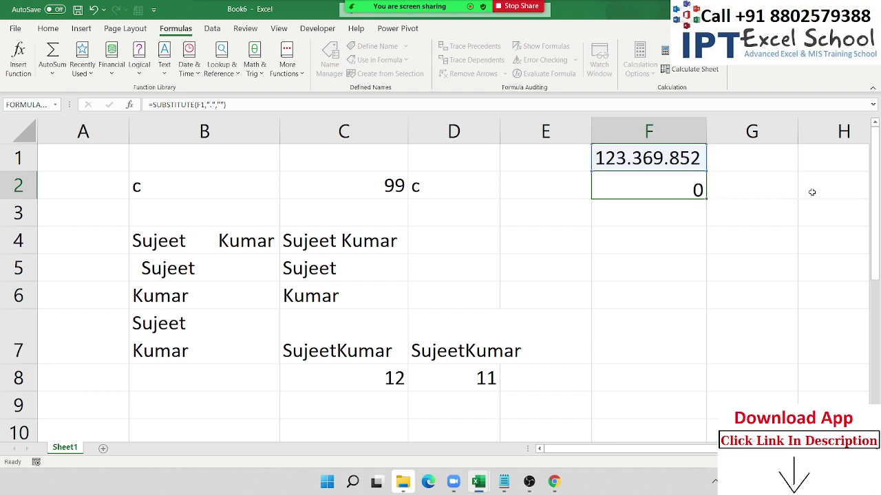
pyautogui.press('Up')
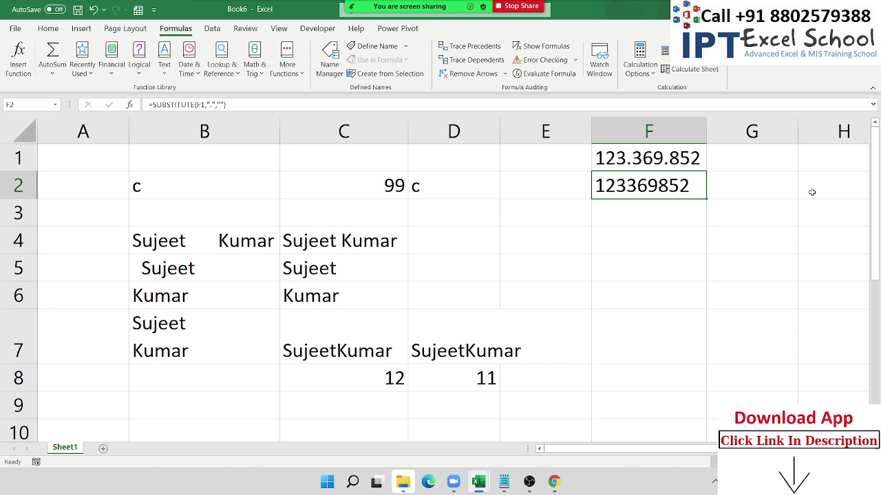
pyautogui.hotkey('ctrl', 'z')
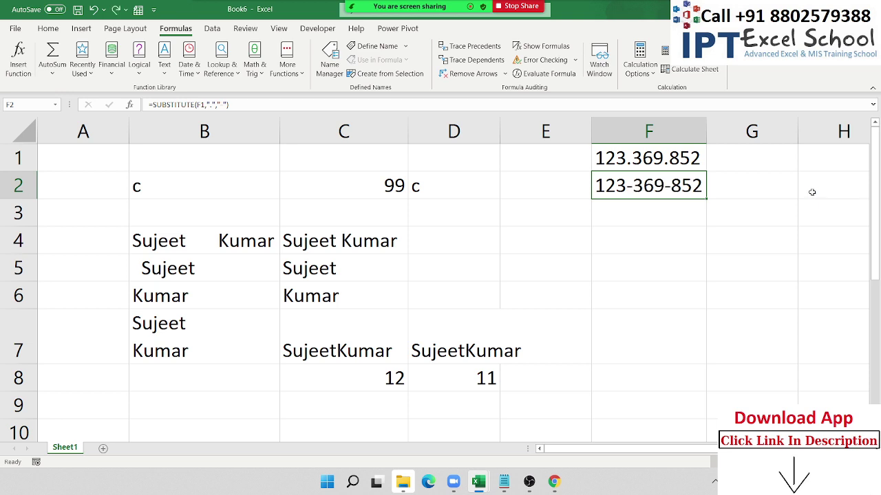
pyautogui.press('F2')
pyautogui.press('Escape')
pyautogui.press('Down')
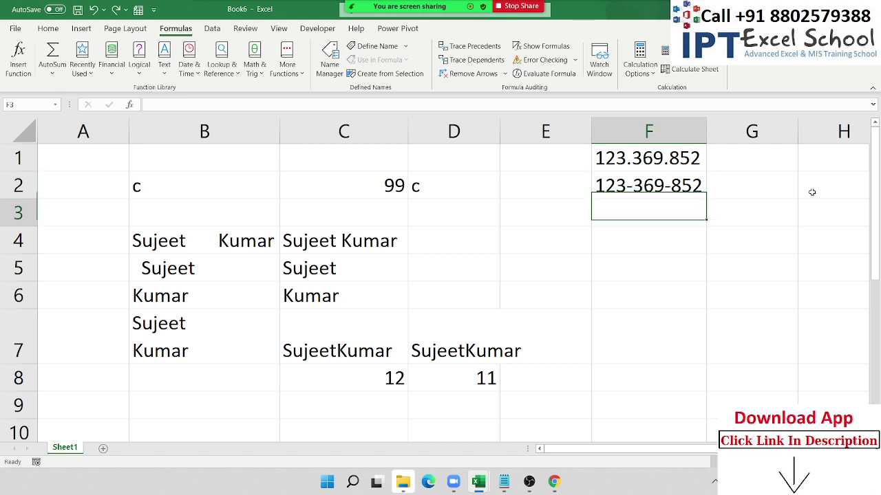
# - Start a REPLACE formula on F2 in F3, then cancel it
pyautogui.write('=re')
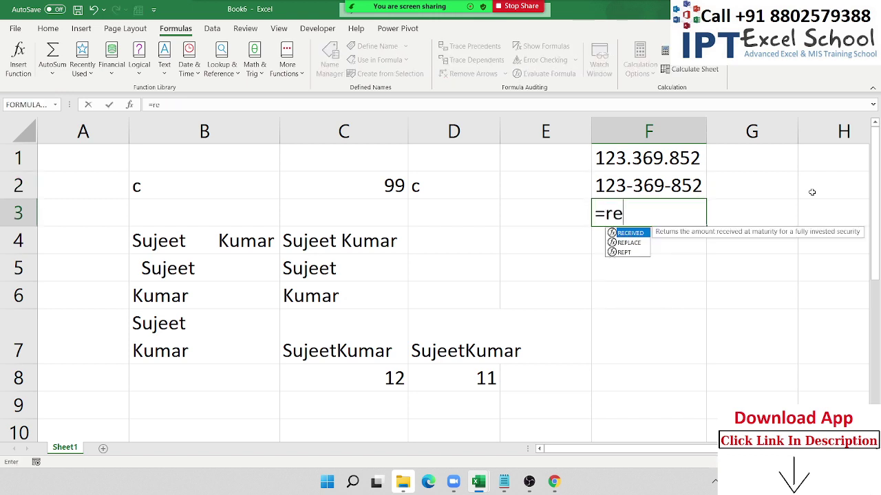
pyautogui.press('Down')
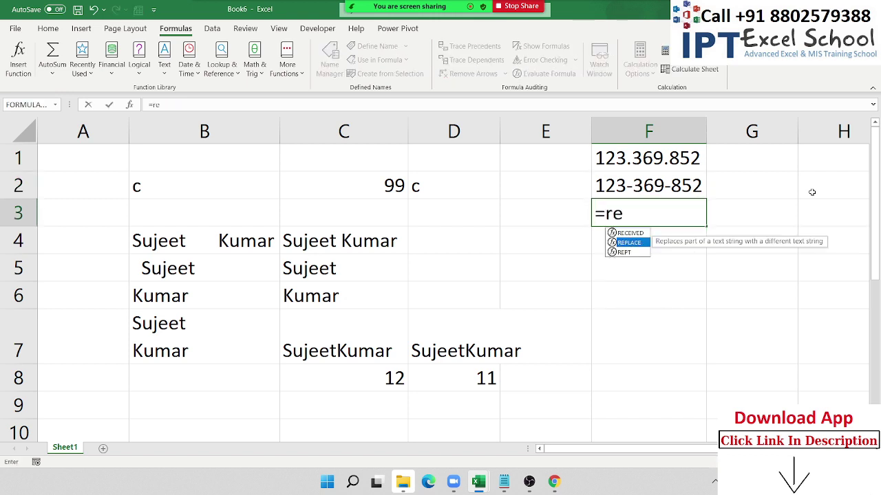
pyautogui.press('Tab')
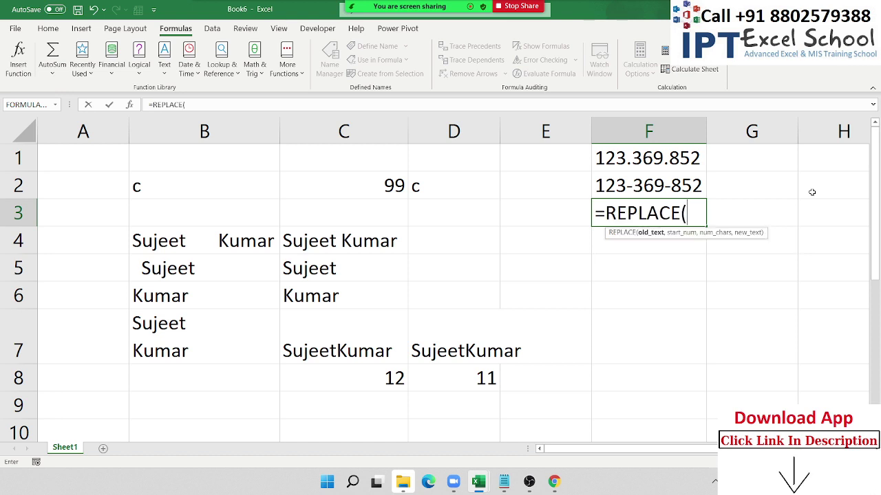
pyautogui.press('Up')
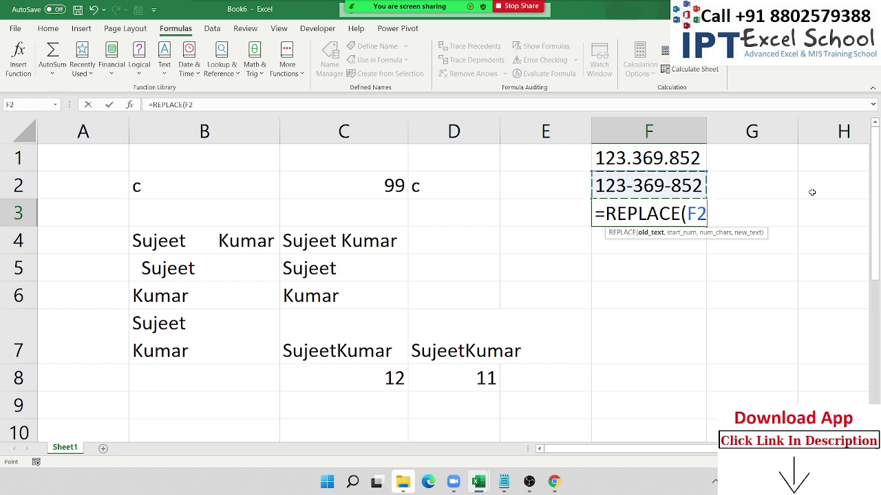
pyautogui.write(',')
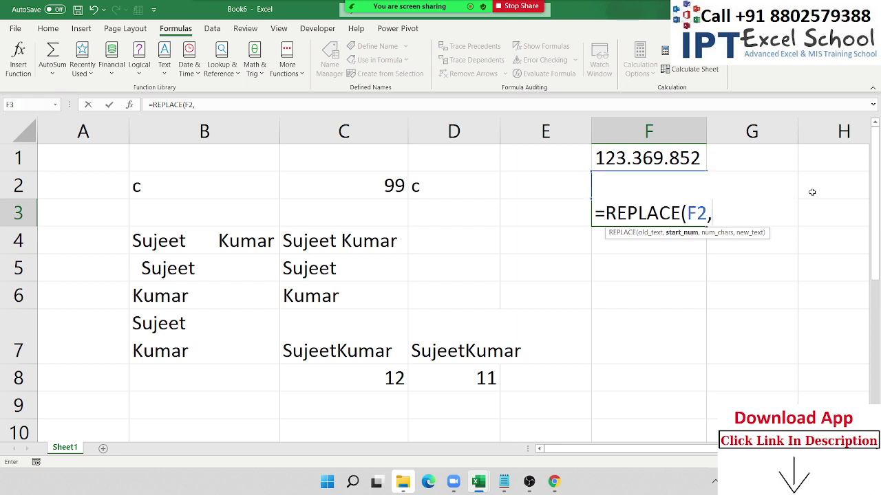
pyautogui.press('BackSpace')
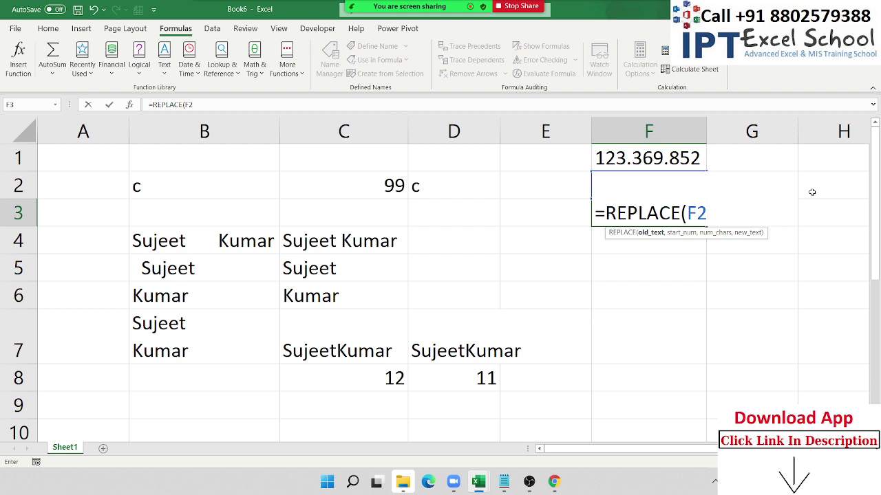
pyautogui.press('Escape')
# - Enter =REPLACE(F2,4,1,"/") in F4 to swap the fourth character for a slash
pyautogui.click(665, 246)
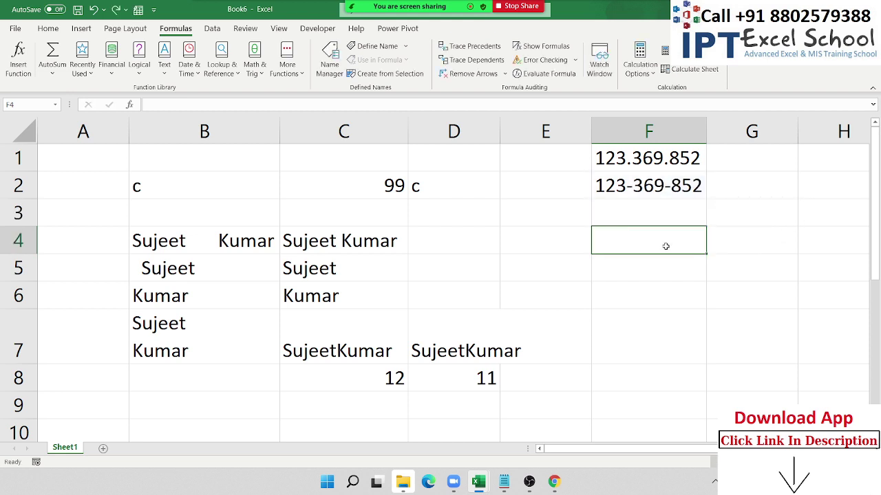
pyautogui.write('=re')
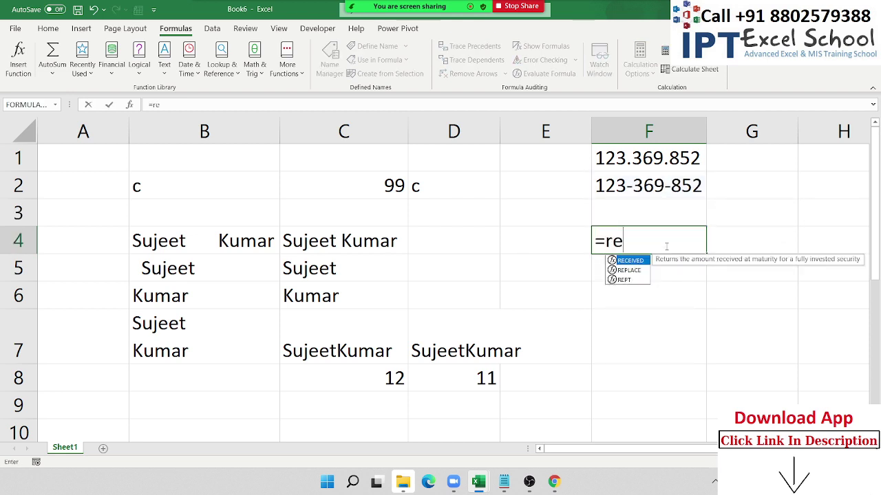
pyautogui.press('Tab')
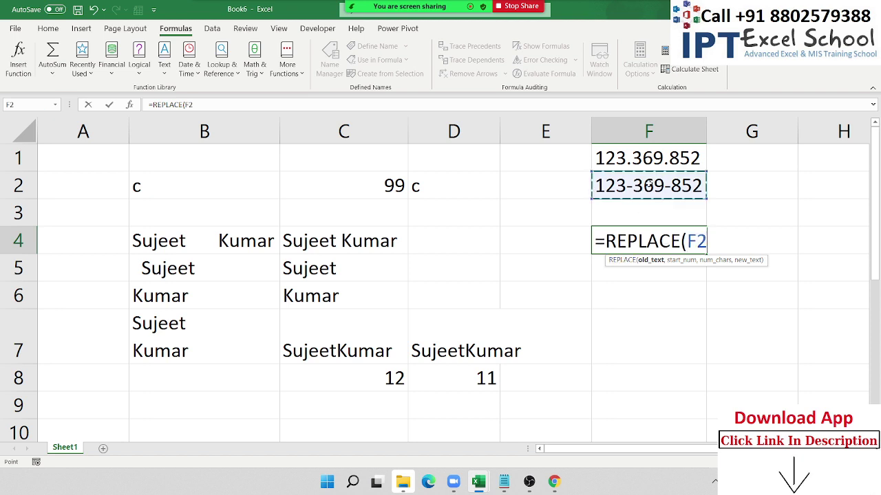
pyautogui.click(650, 184)
pyautogui.write(',')
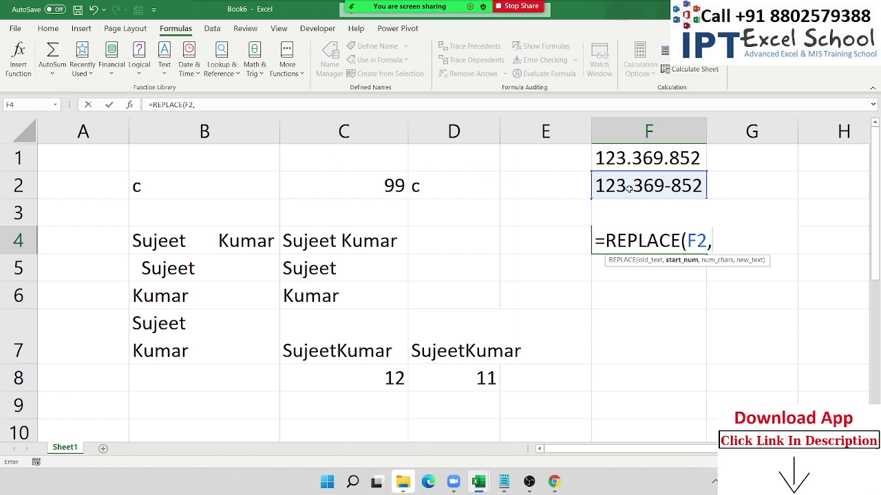
pyautogui.write('4,')
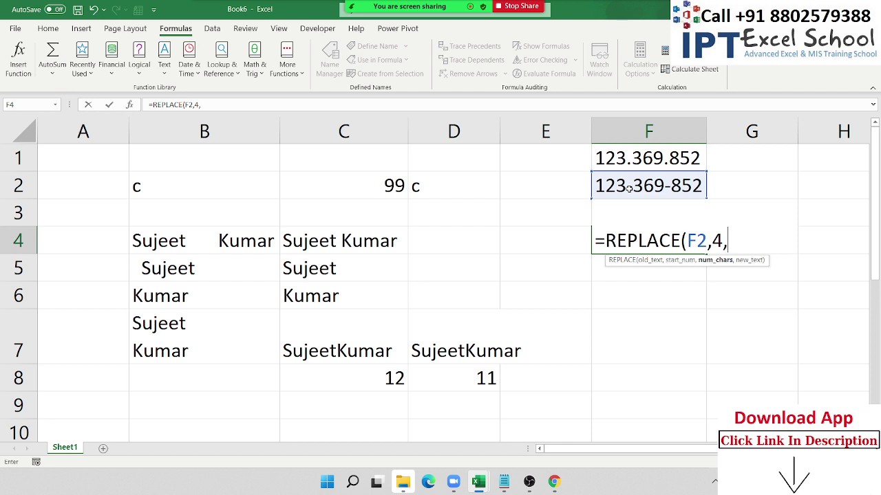
pyautogui.write('1,"/"')
pyautogui.press('Return')
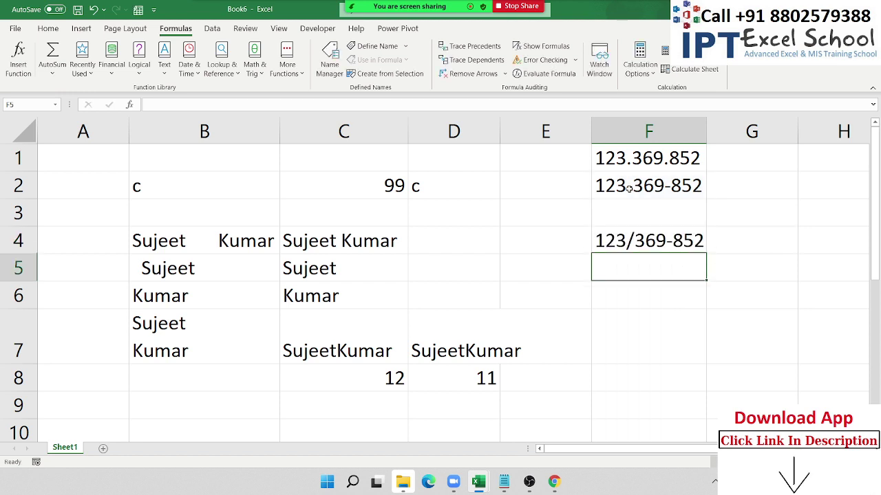
# - Edit F4 to =REPLACE(F2,4,2,"/") so it shows 123/69-852, then select B8
pyautogui.press('Up')
pyautogui.press('F2')
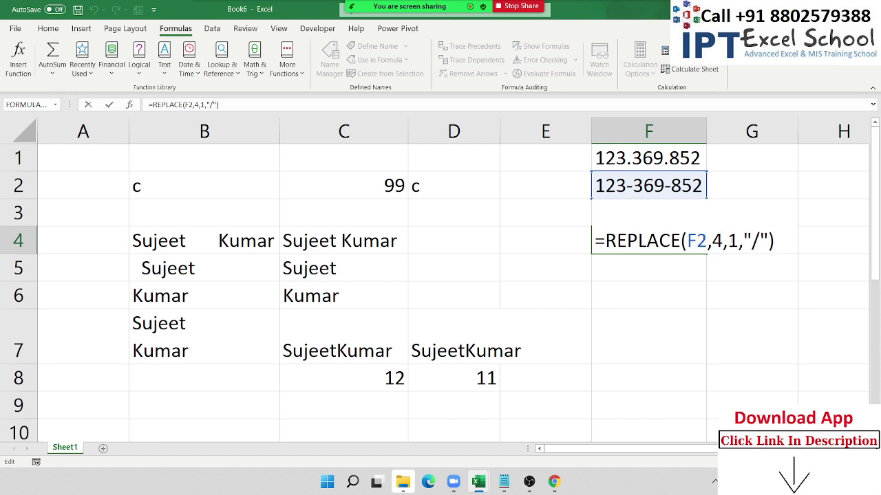
pyautogui.doubleClick(733, 241)
pyautogui.write('2')
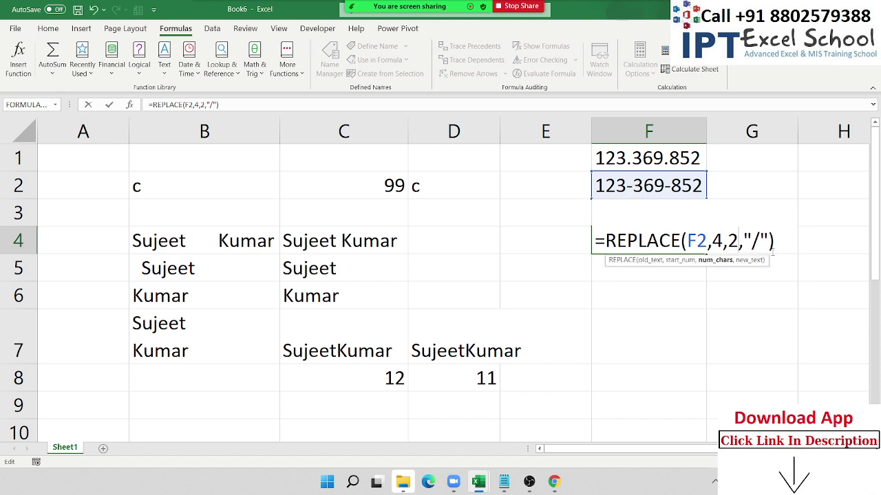
pyautogui.press('Return')
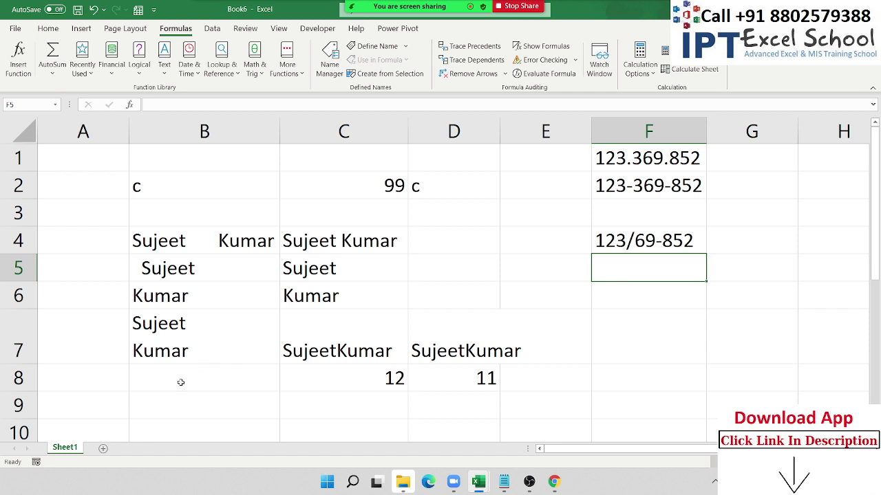
pyautogui.click(181, 382)
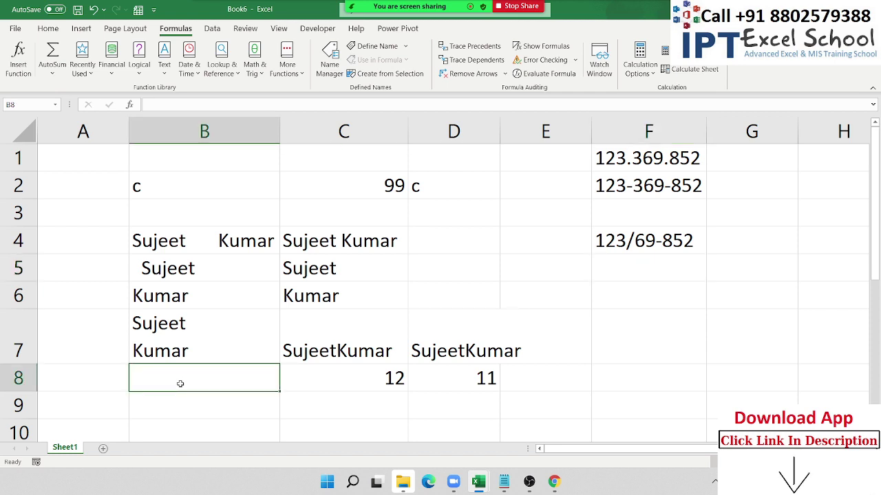
pyautogui.press('Return')
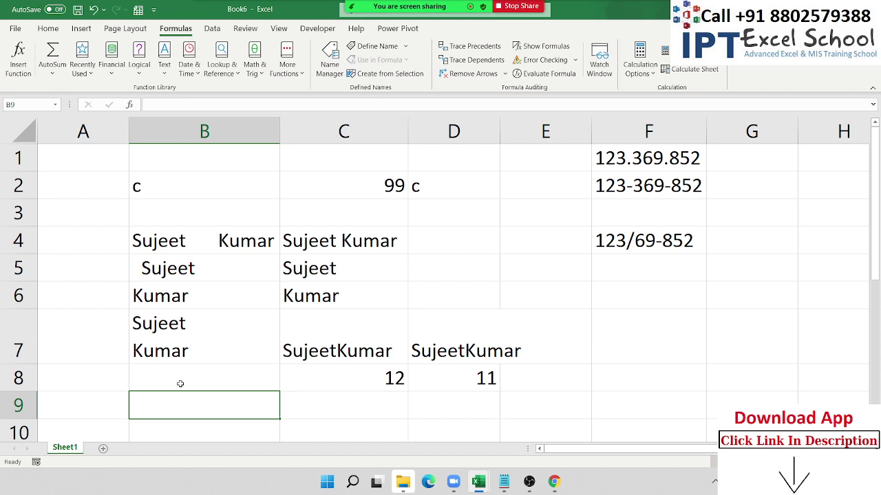
pyautogui.write('=sub')
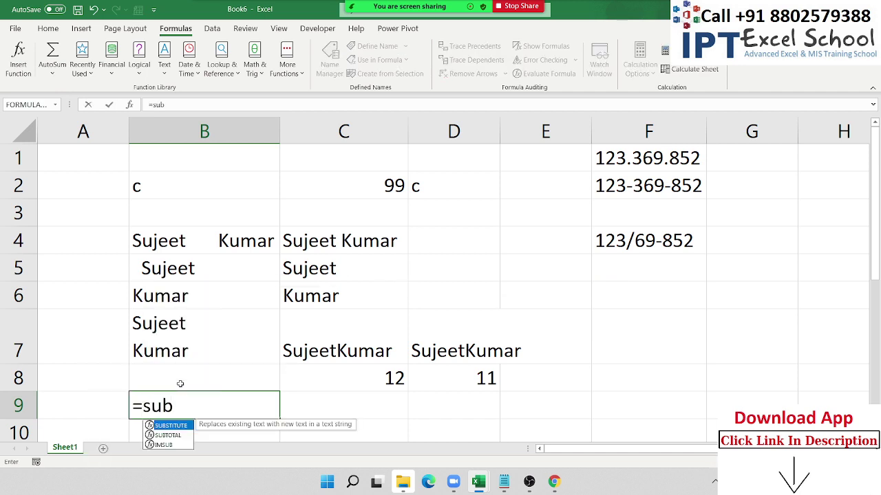
pyautogui.press('Tab')
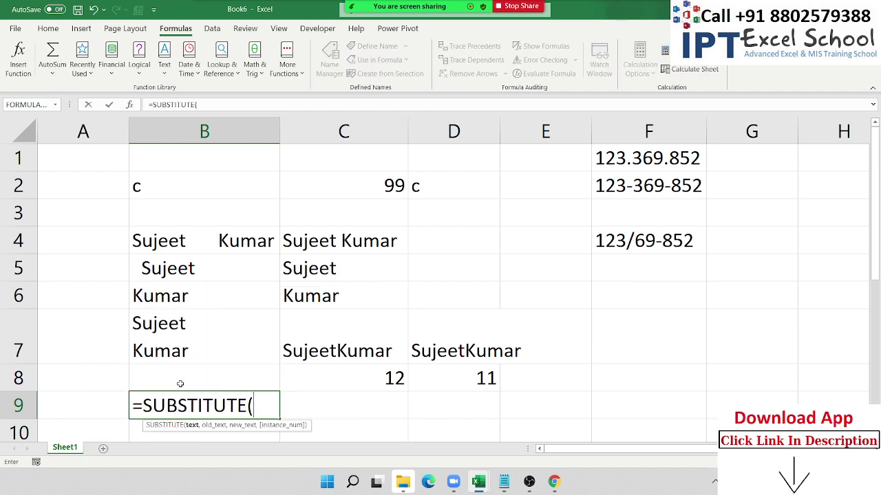
pyautogui.press('Up')
pyautogui.press('Up')
pyautogui.write(',')
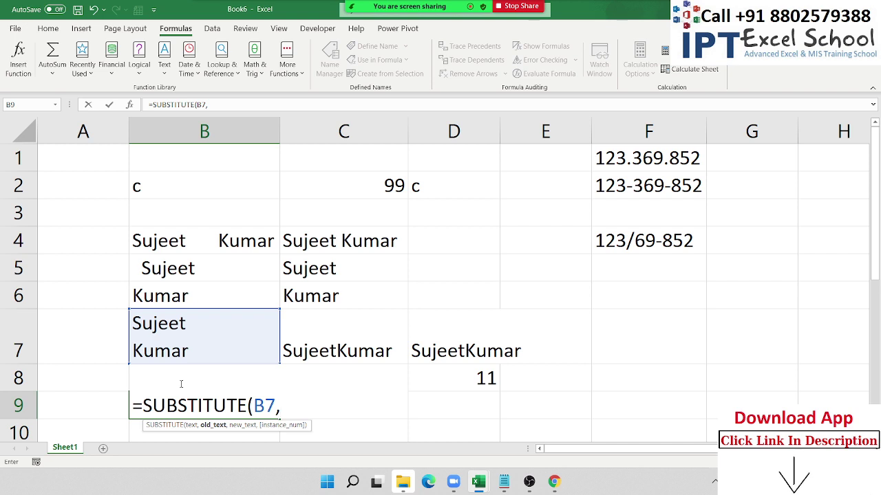
pyautogui.press('alt')
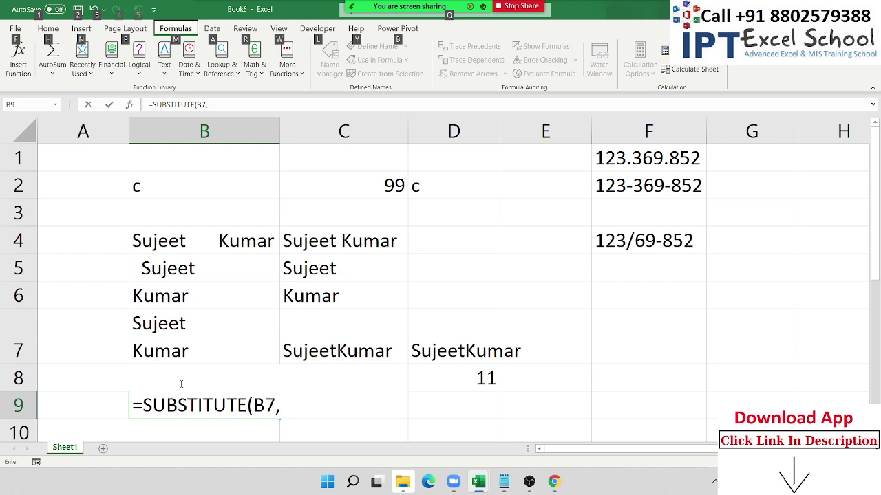
pyautogui.press('Escape')
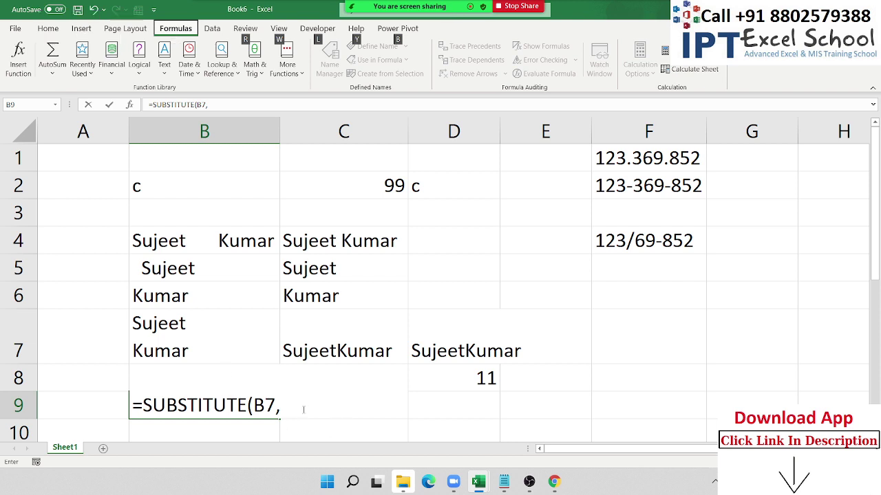
pyautogui.write('"')
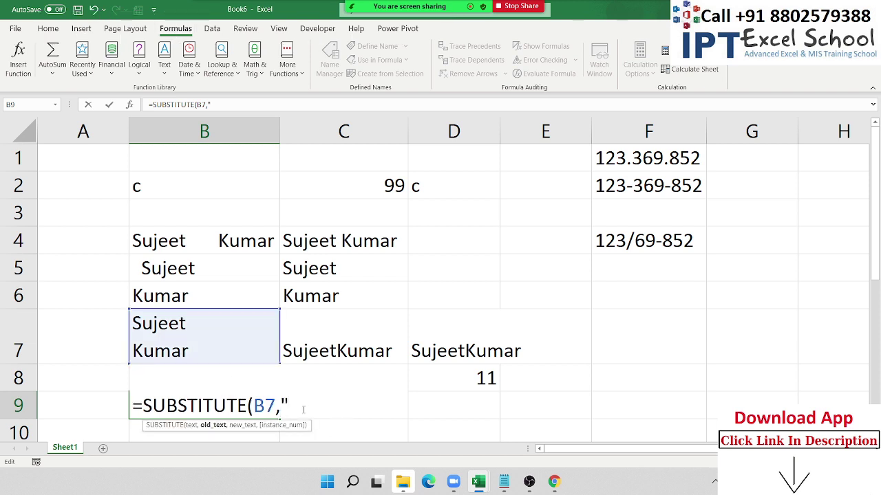
pyautogui.hotkey('alt', 'Return')
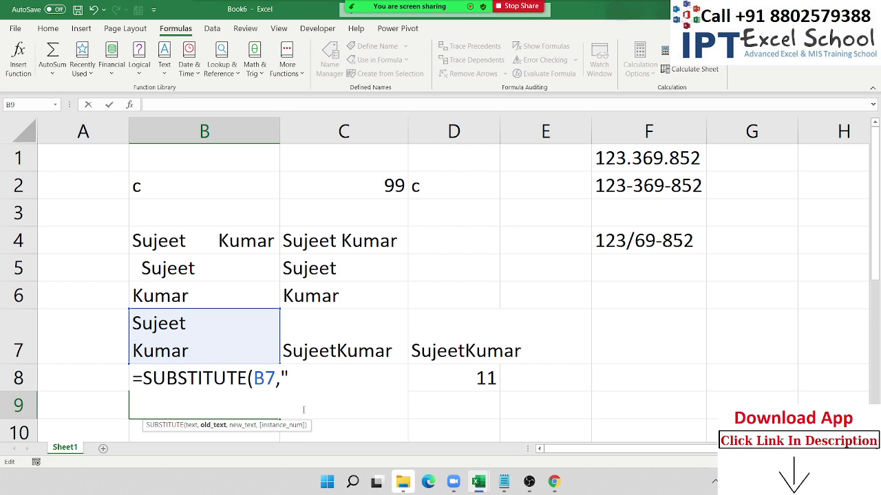
pyautogui.press('Escape')
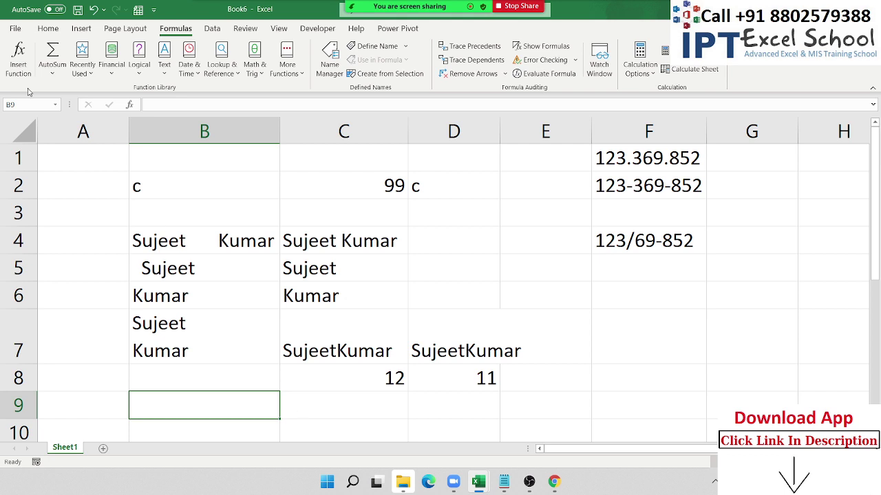
pyautogui.click(389, 193)
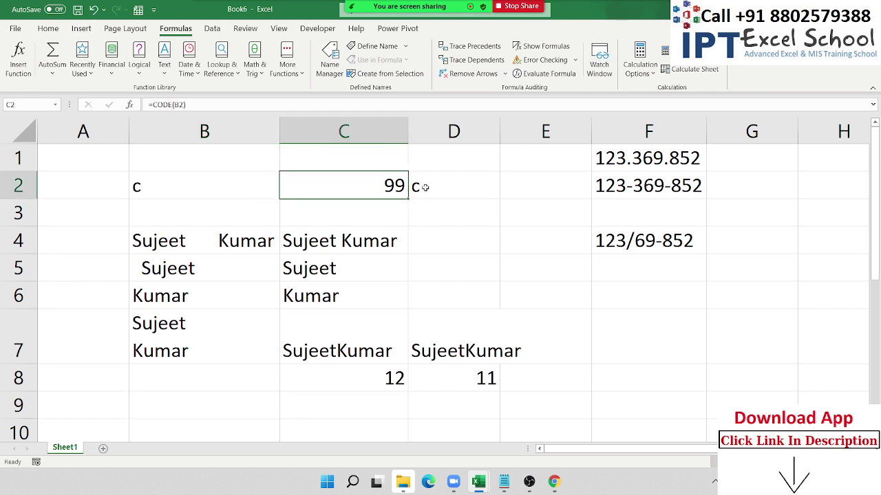
pyautogui.moveTo(444, 186); pyautogui.dragTo(403, 195)
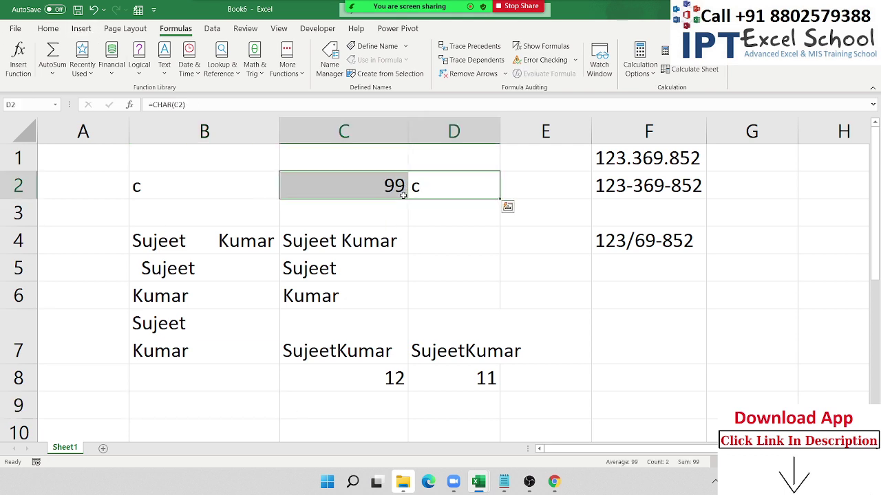
pyautogui.click(110, 404)
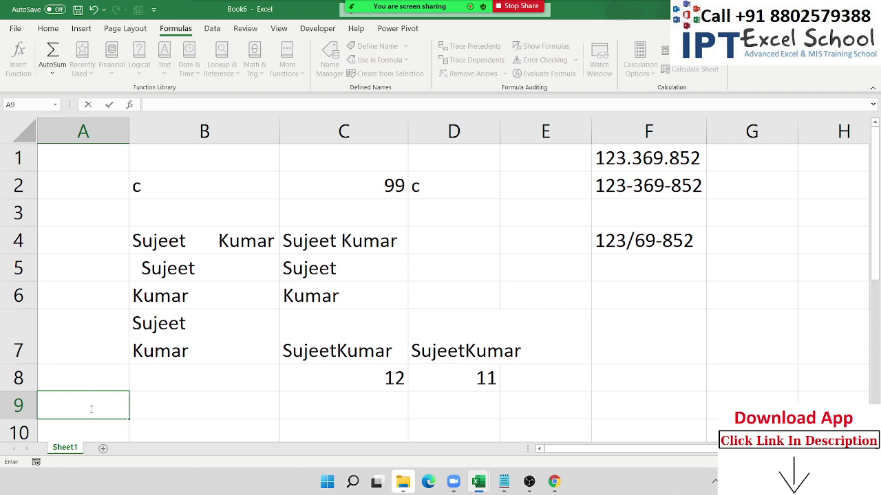
# - Enter a line break (Alt+Enter) into cell A9
pyautogui.hotkey('alt', 'Return')
pyautogui.hotkey('alt', 'Return')
pyautogui.press('Return')
pyautogui.press('Up')
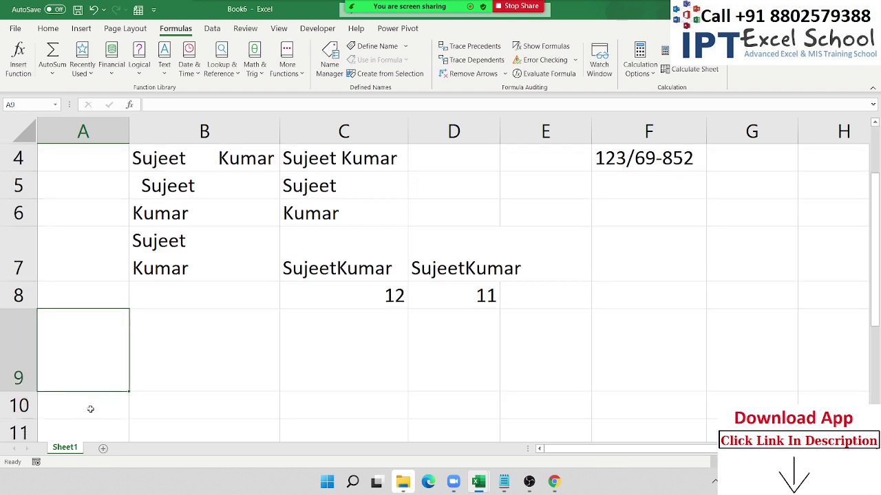
pyautogui.press('Right')
# - Enter =CODE(A9) in B9, returning character code 10
pyautogui.write('=cod')
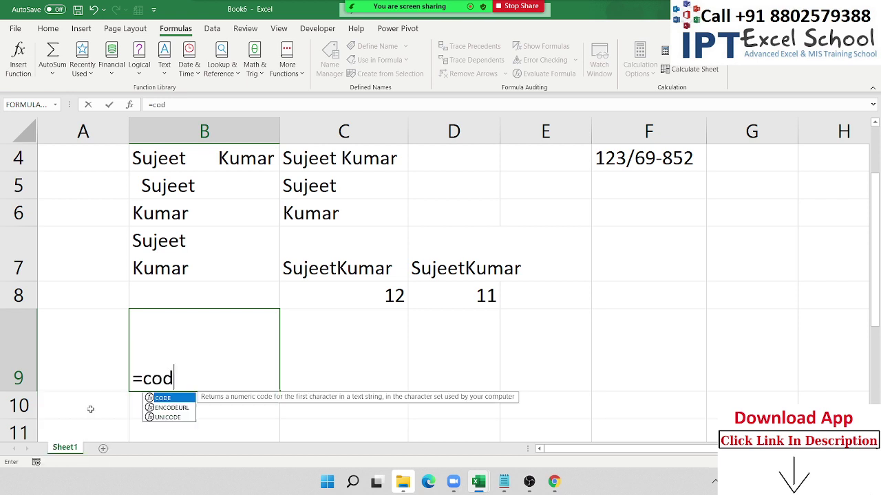
pyautogui.write('e')
pyautogui.press('Tab')
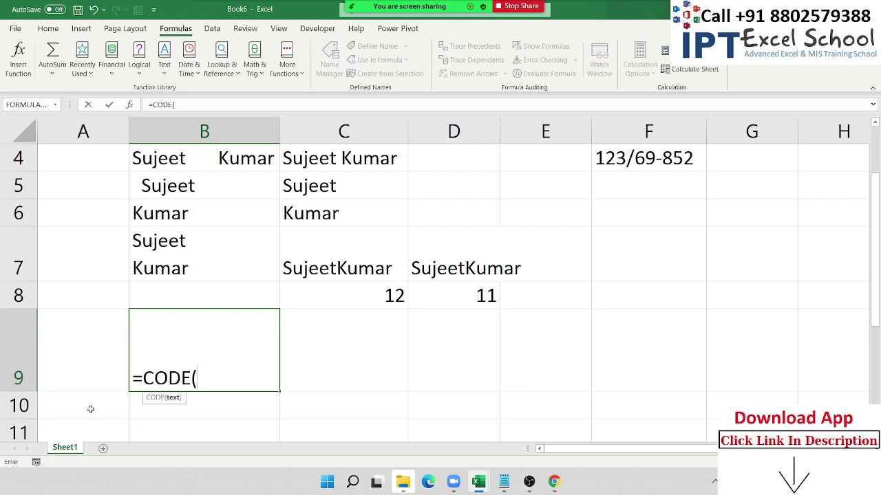
pyautogui.press('Left')
pyautogui.press('Return')
pyautogui.press('Up')
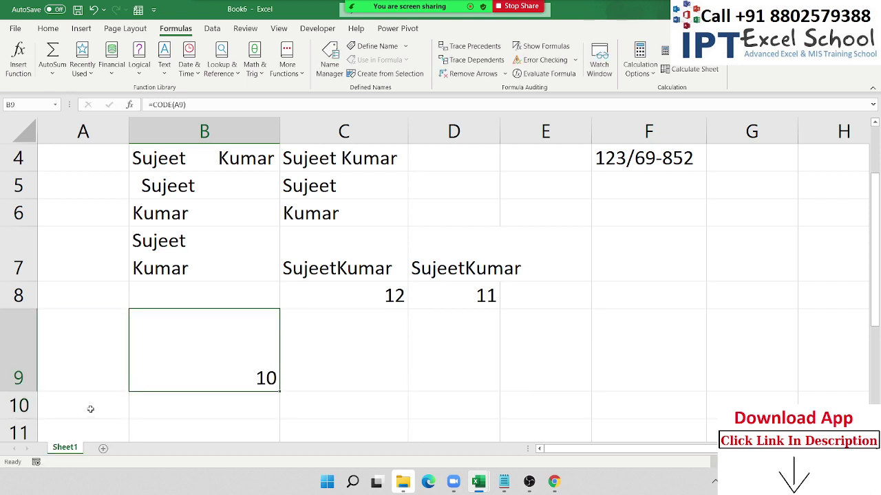
pyautogui.press('Right')
# - Enter =CHAR(10) in C9 to produce the line-break character
pyautogui.write('=ch')
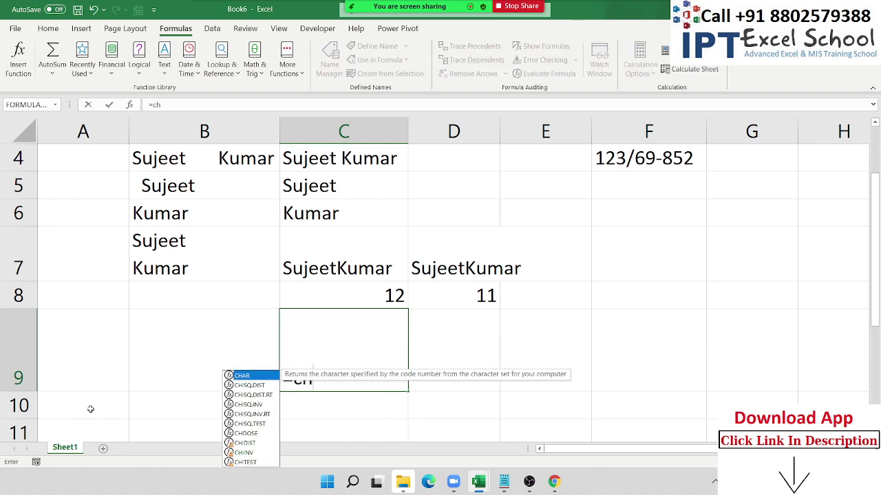
pyautogui.press('Tab')
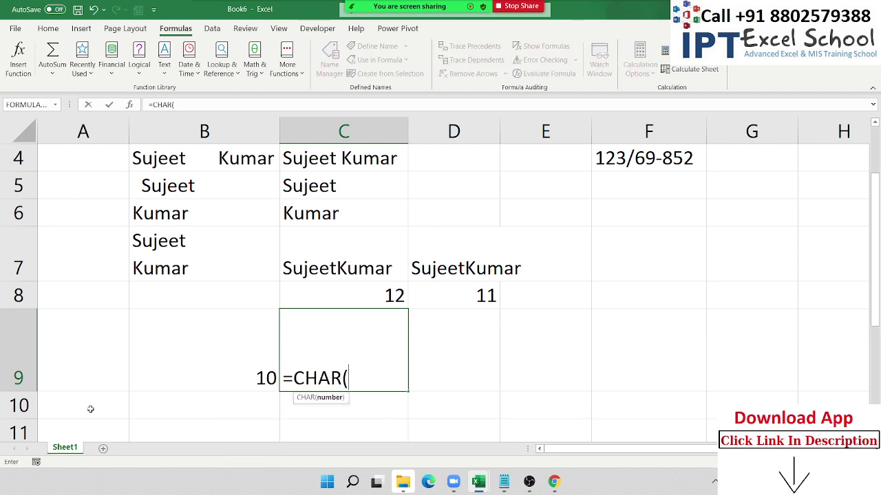
pyautogui.write('10)')
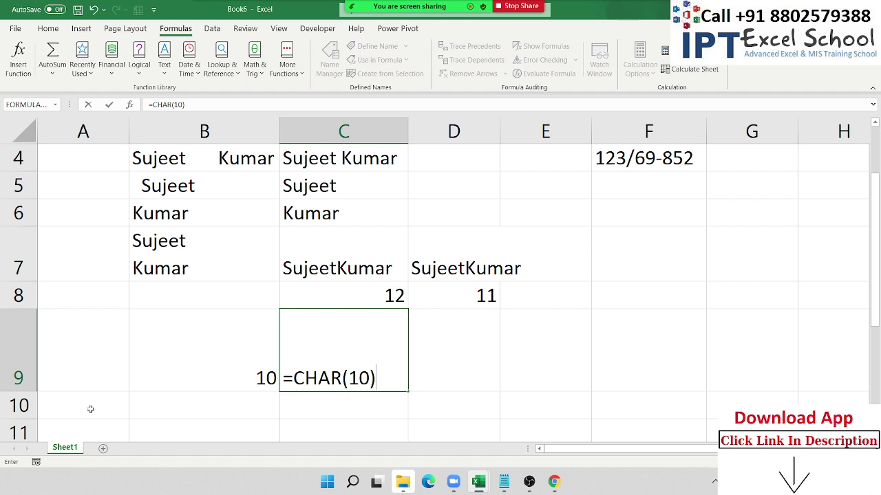
pyautogui.press('Return')
pyautogui.press('Up')
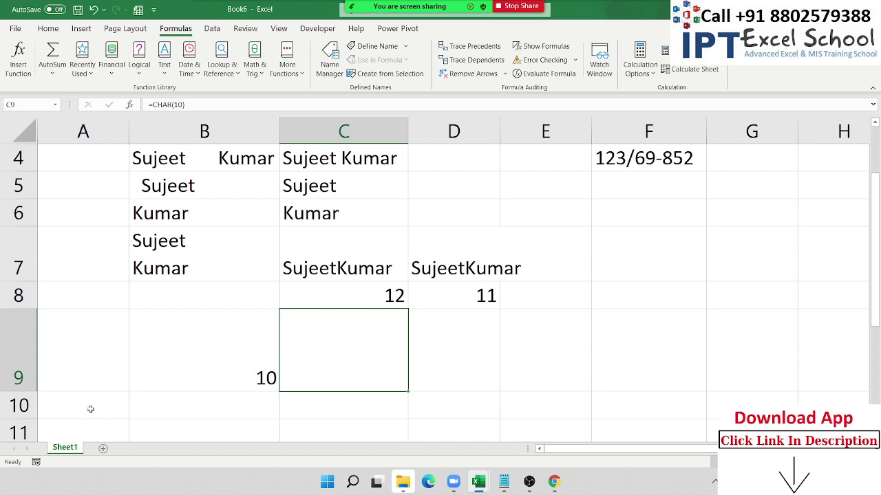
pyautogui.press('Left')
pyautogui.press('Left')
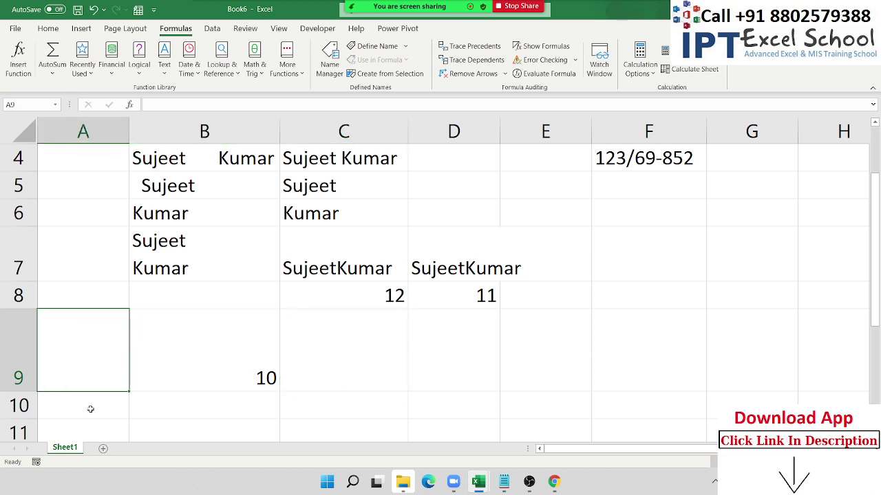
# - Clear the test entries in A9:C9
pyautogui.hotkey('shift', 'Right')
pyautogui.hotkey('shift', 'Right')
pyautogui.press('Delete')
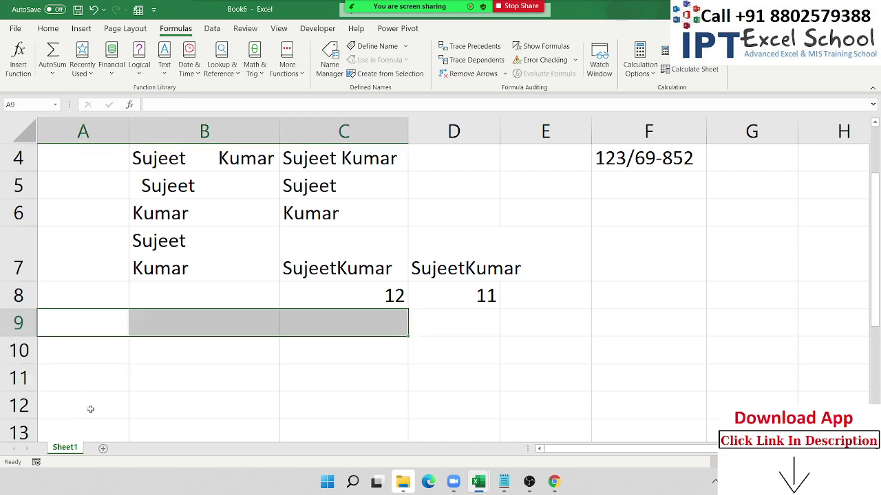
pyautogui.press('Up')
pyautogui.press('Right')
pyautogui.press('Down')
# - Enter =SUBSTITUTE(B7,CHAR(10)," ") in B9 to put B7's name on one line
pyautogui.write('=')
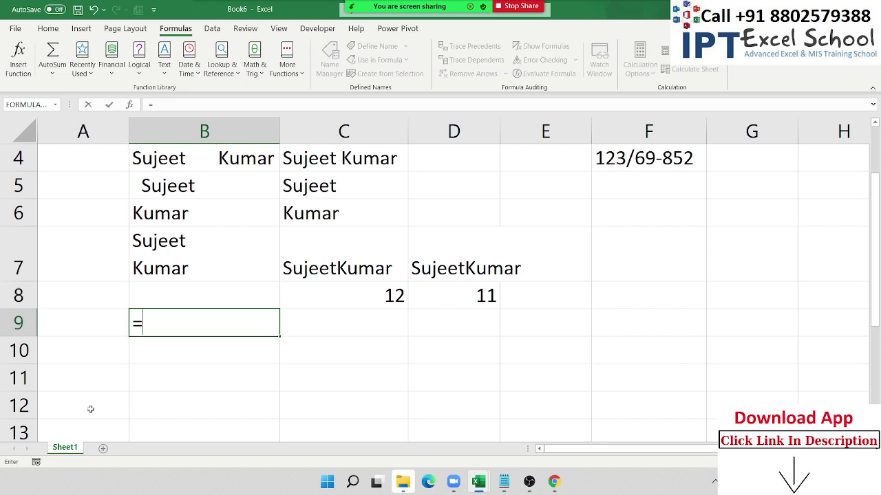
pyautogui.write('sub')
pyautogui.press('Tab')
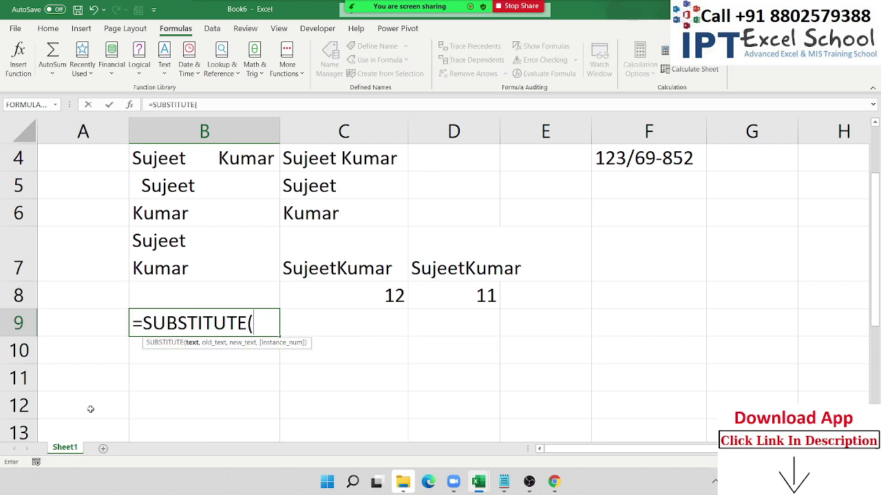
pyautogui.press('Up')
pyautogui.press('Up')
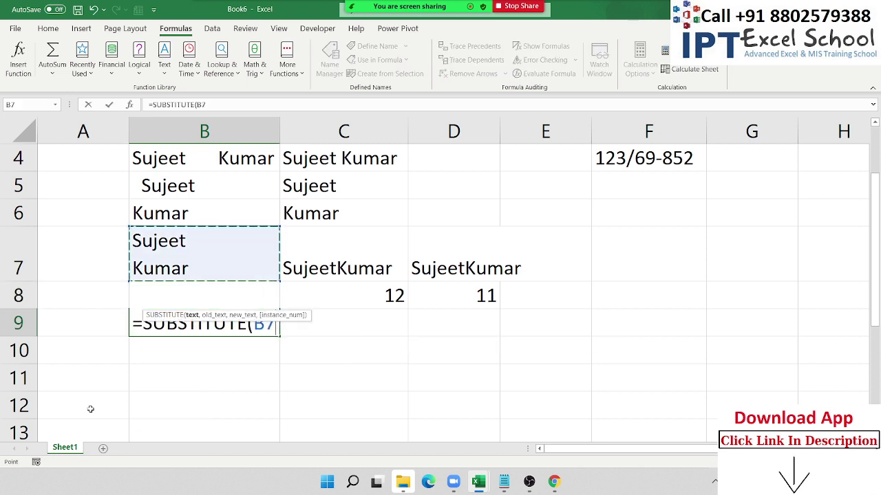
pyautogui.write(',')
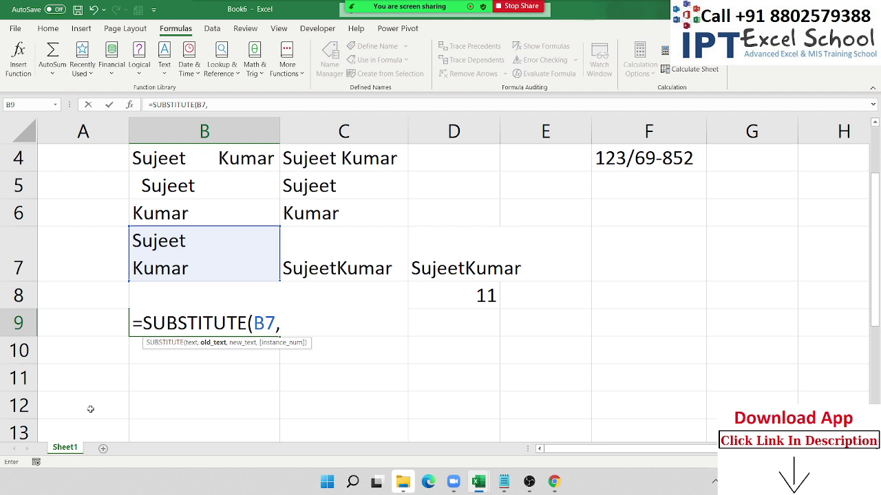
pyautogui.write('ch')
pyautogui.press('Tab')
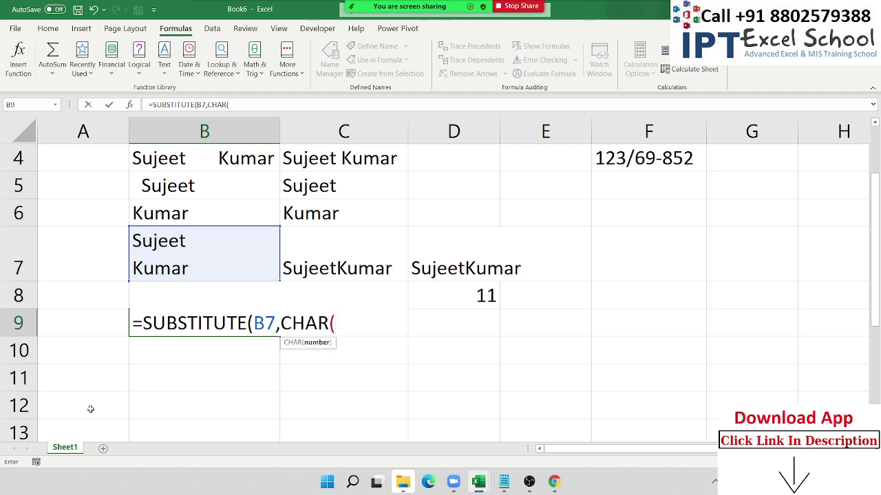
pyautogui.write('10)')
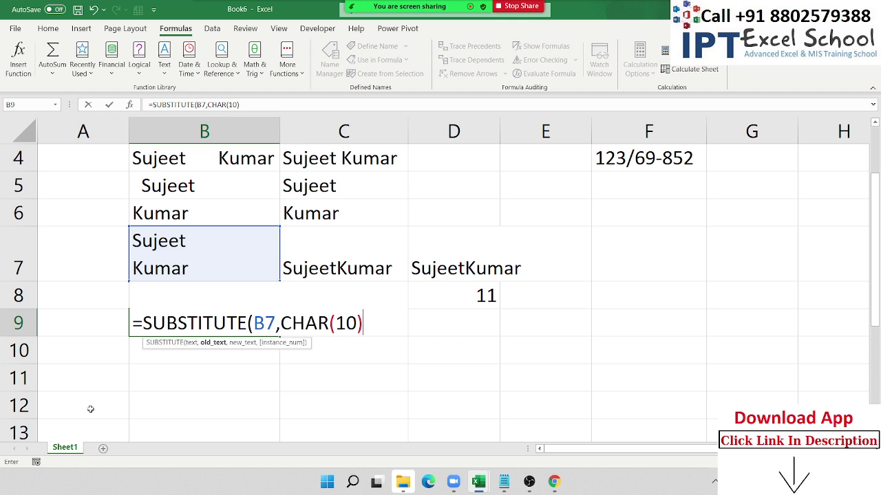
pyautogui.write('," ")')
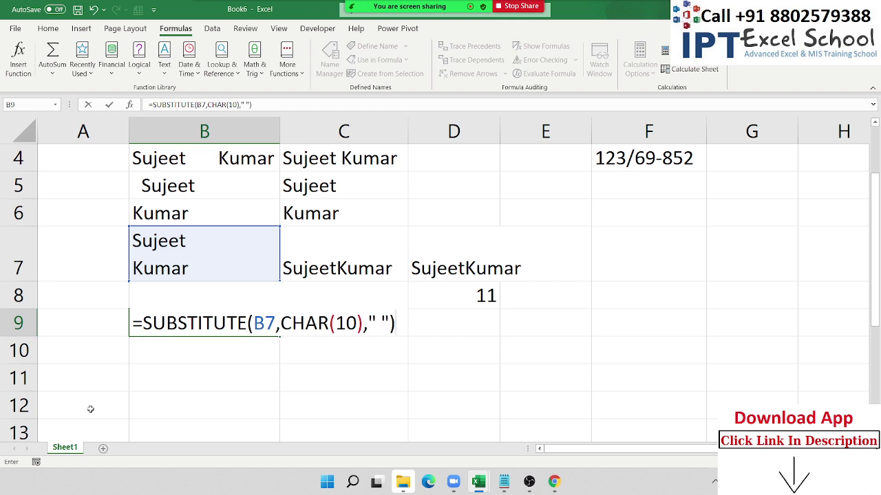
pyautogui.press('Return')
pyautogui.press('Up')
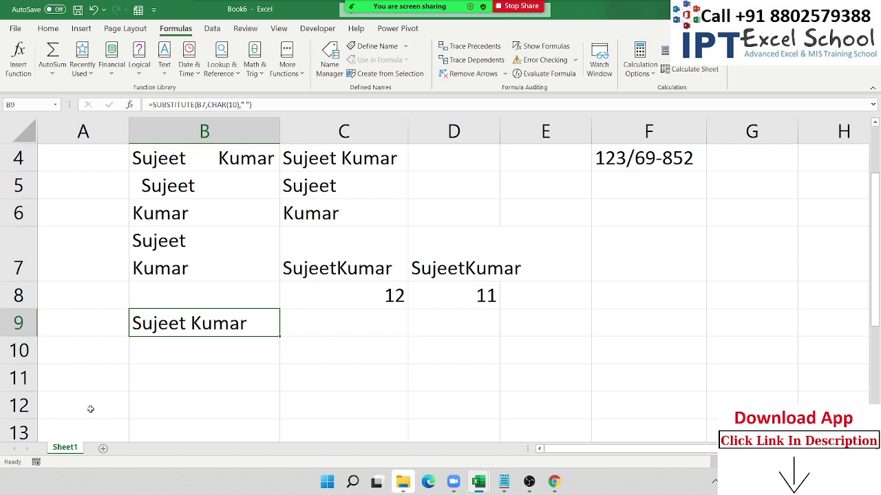
pyautogui.press('F2')
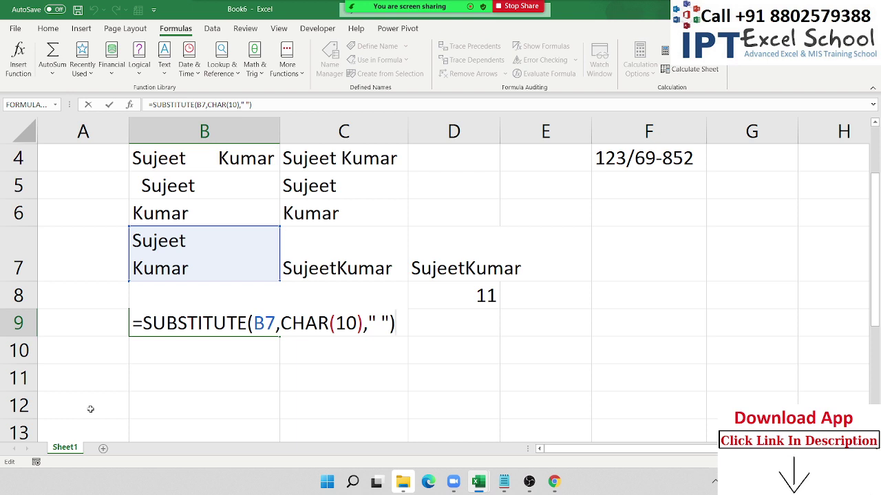
pyautogui.press('Return')
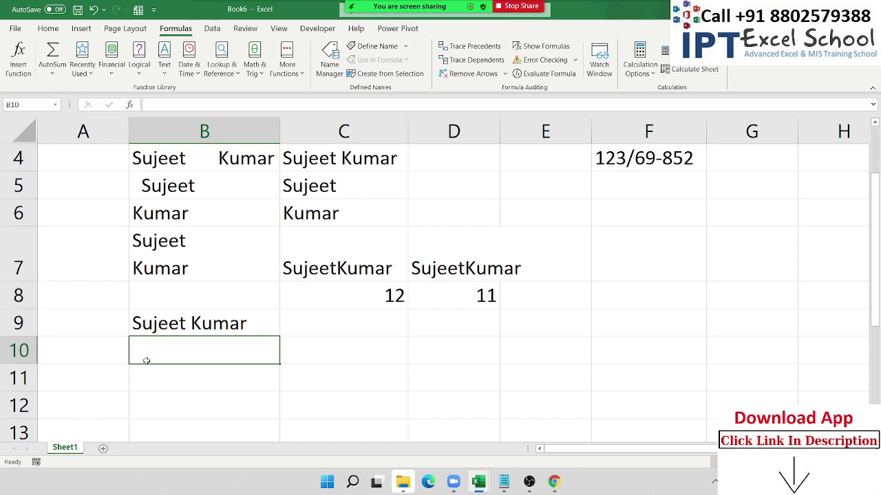
# - Type the full name in B11 and uppercase it in C11 with =UPPER(B11)
pyautogui.click(184, 376)
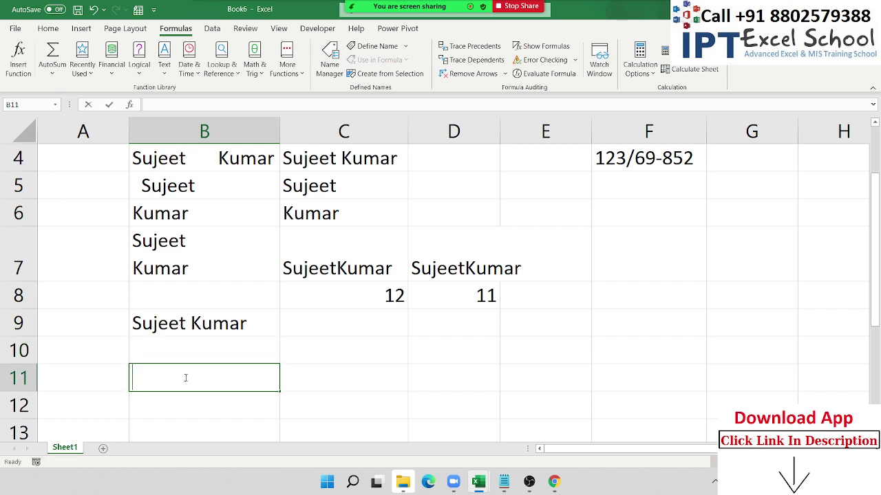
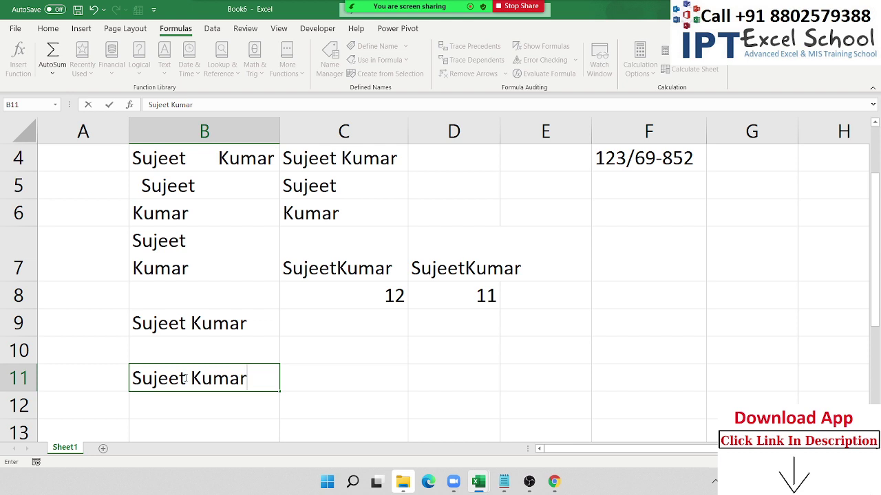
pyautogui.press('Tab')
pyautogui.write('=up')
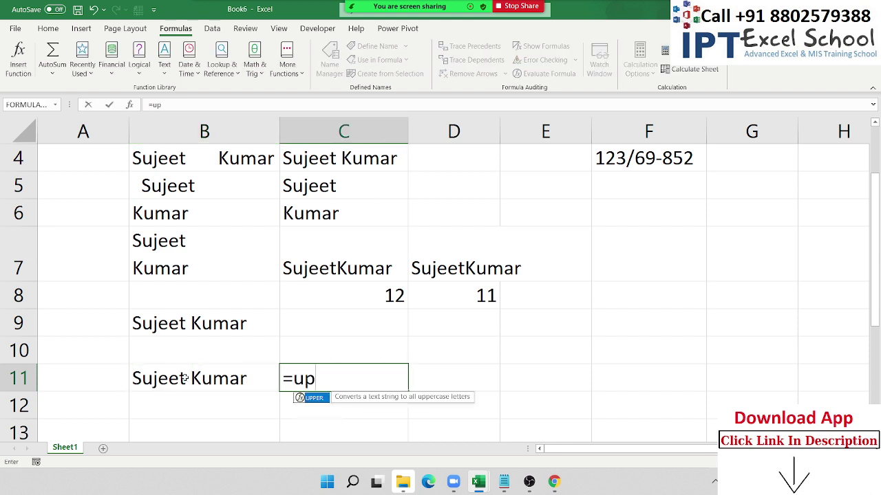
pyautogui.press('Tab')
pyautogui.click(185, 378)
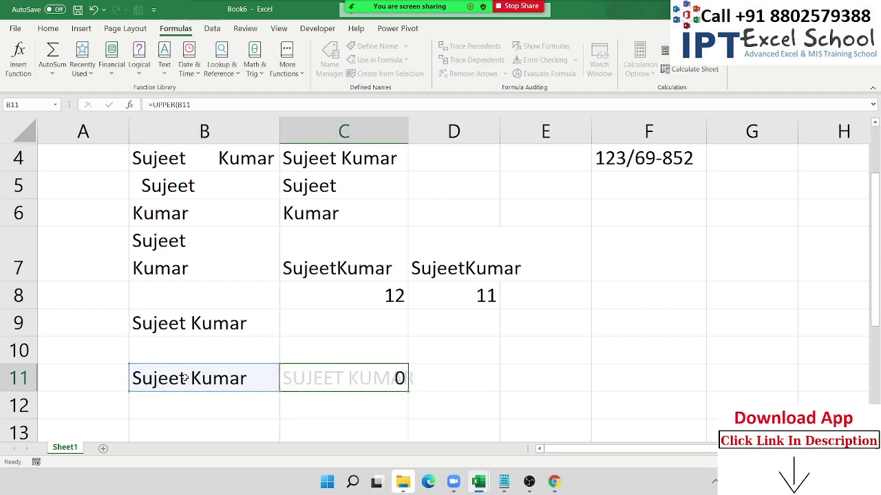
pyautogui.press('Return')
# - Enter =LOWER(C11) in D11 to show the name in lower case
pyautogui.press('Up')
pyautogui.press('Right')
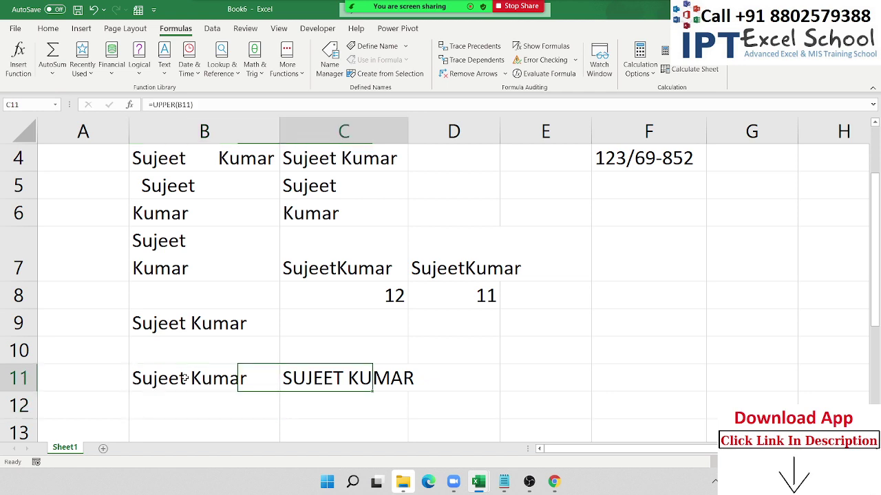
pyautogui.press('Right')
pyautogui.write('=l')
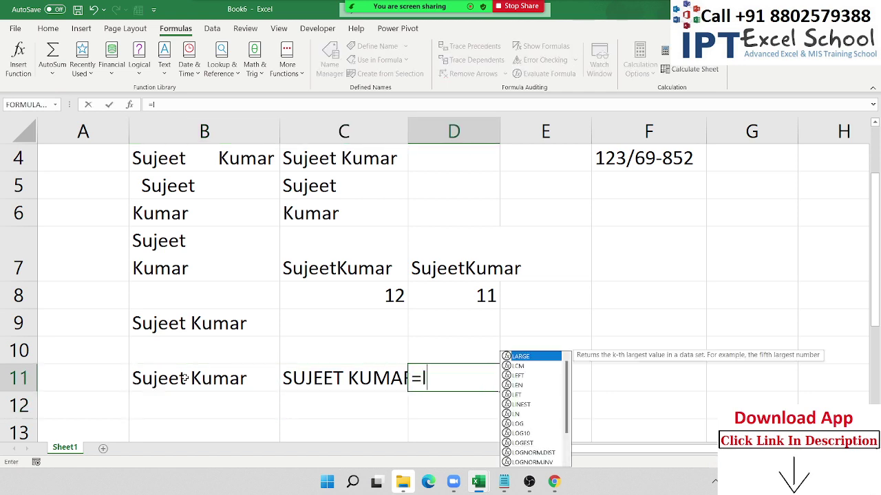
pyautogui.write('ow')
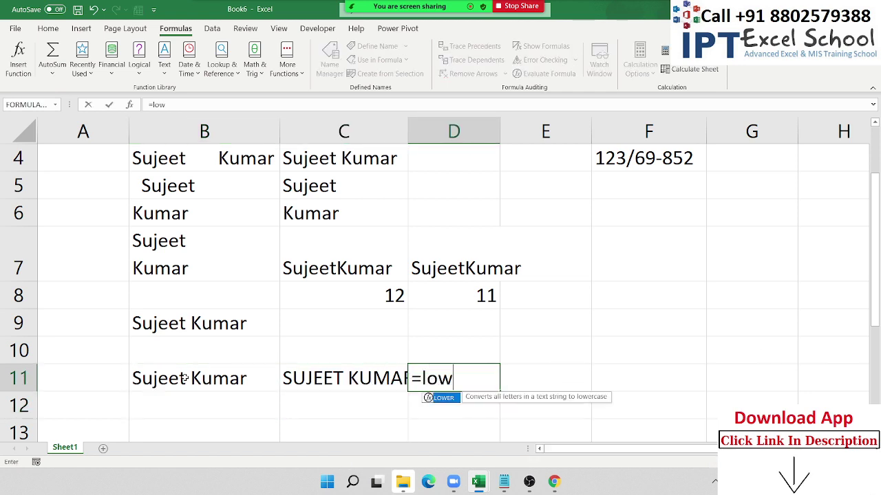
pyautogui.press('Tab')
pyautogui.press('Left')
pyautogui.press('Return')
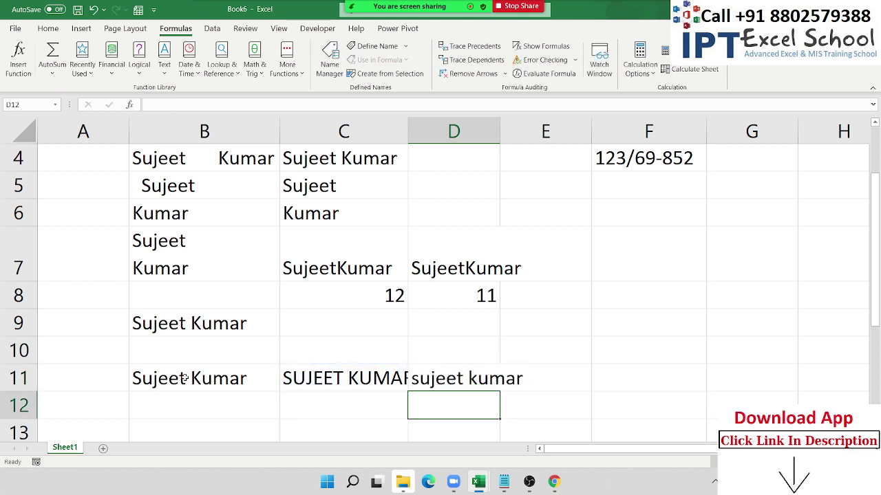
pyautogui.press('Left')
pyautogui.press('Left')
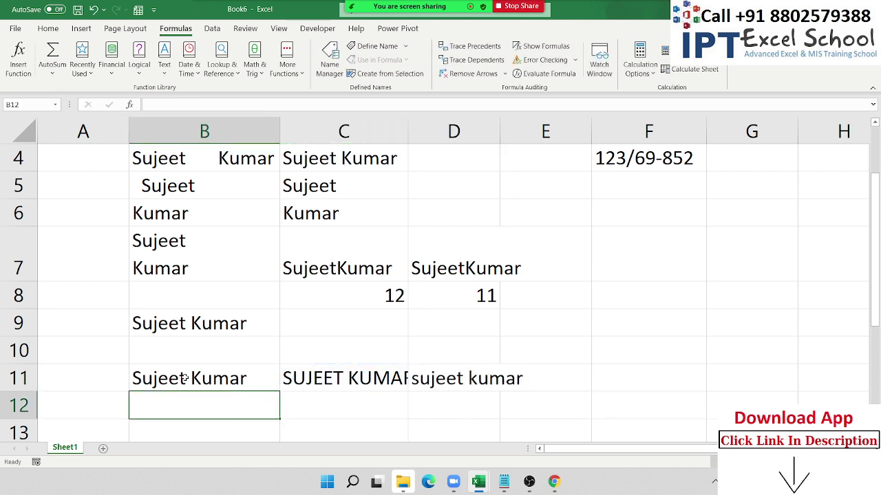
pyautogui.press('Up')
pyautogui.press('Up')
pyautogui.press('Down')
pyautogui.press('Down')
pyautogui.press('Down')
pyautogui.press('Down')
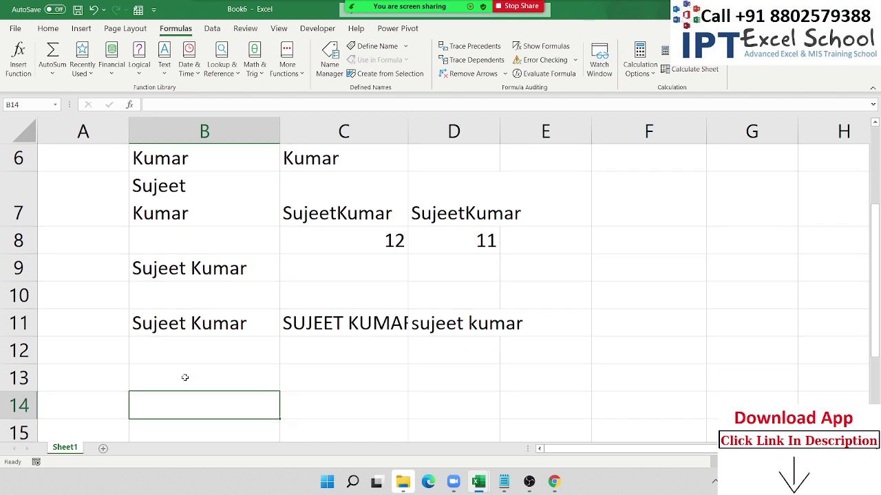
# - Type the first name in B13 and the surname in C13
pyautogui.scroll(-1, 185, 377)
pyautogui.press('Up')
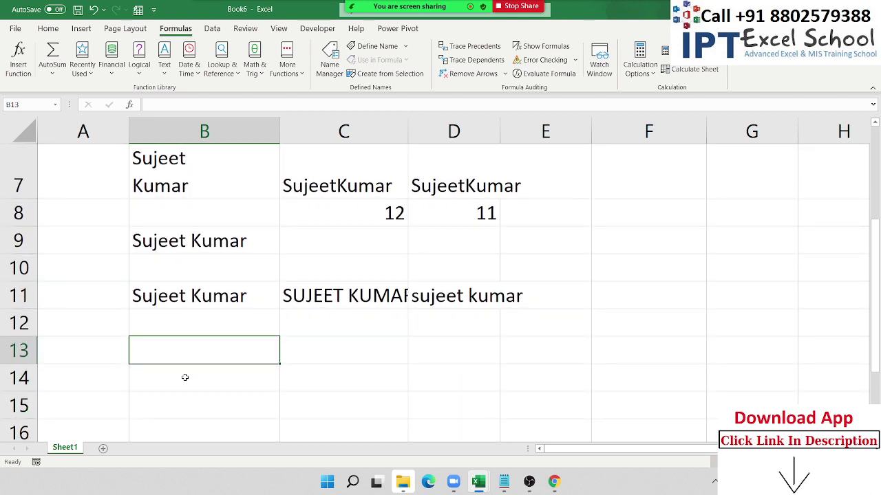
pyautogui.press('Tab')
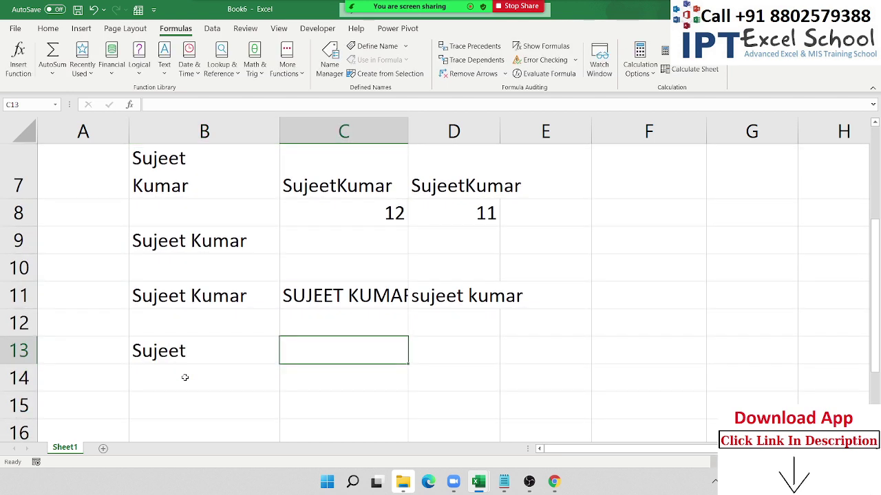
pyautogui.press('Tab')
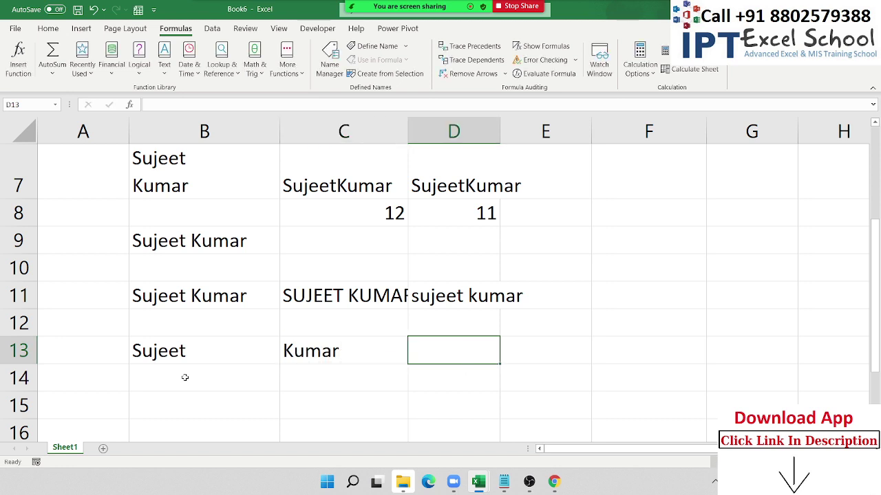
# - Enter =CONCATENATE(B13," ",C13) in D13 to join the names with a space
pyautogui.write('=')
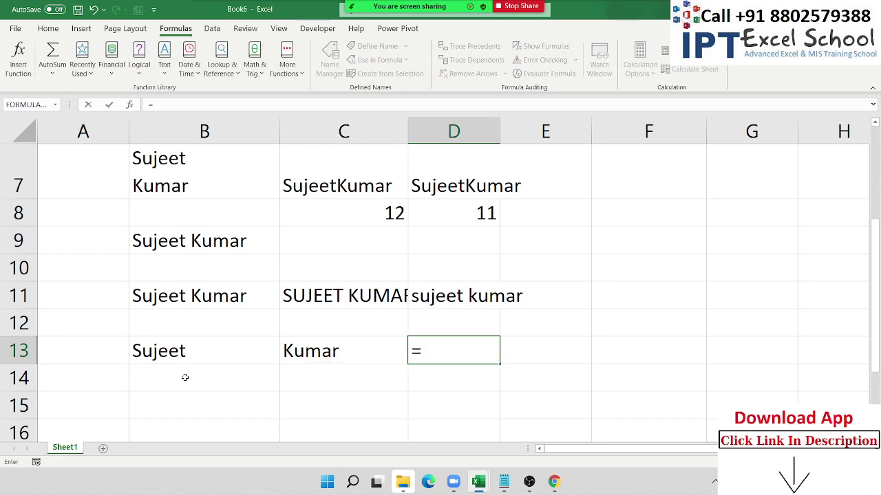
pyautogui.write('con')
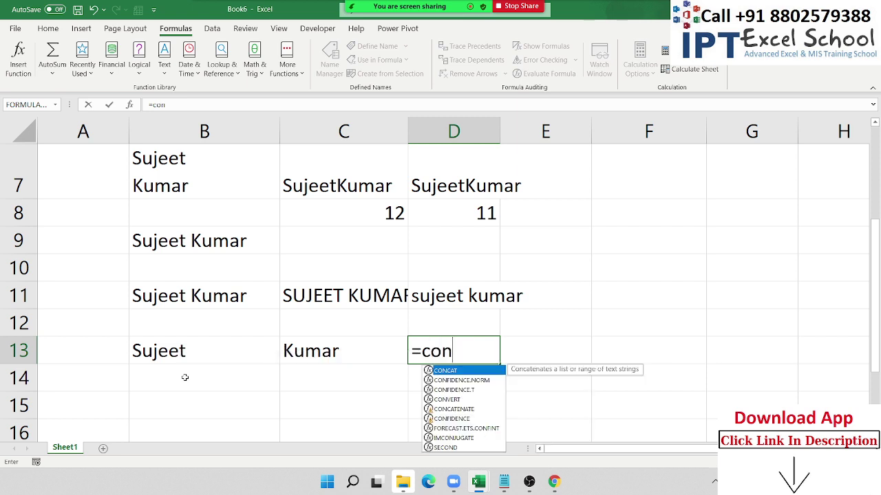
pyautogui.press('Down')
pyautogui.press('Down')
pyautogui.press('Down')
pyautogui.press('Down')
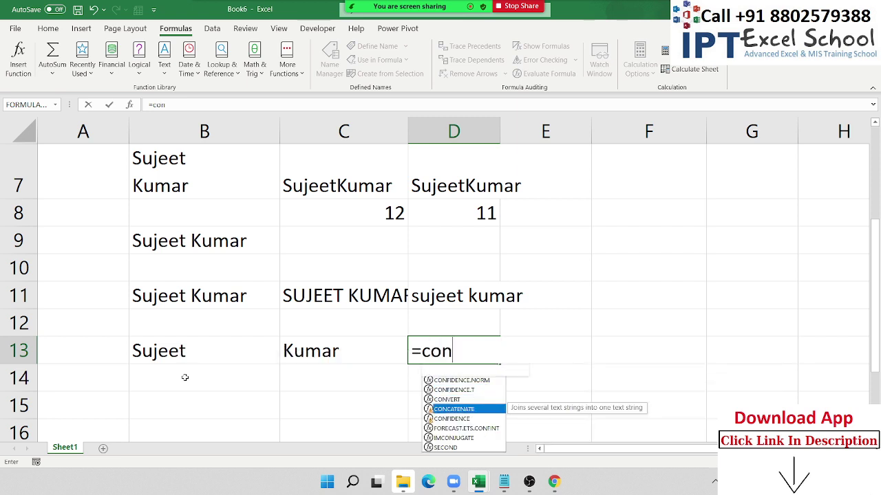
pyautogui.press('Tab')
pyautogui.click(170, 357)
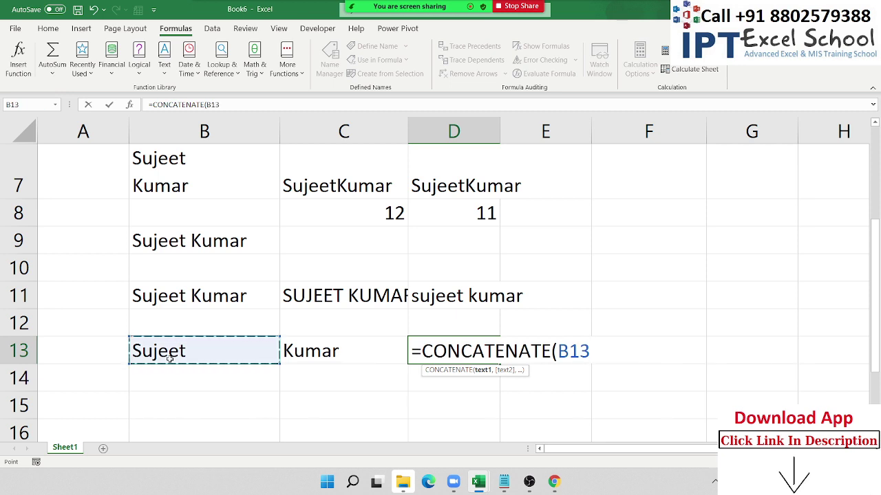
pyautogui.write(',"')
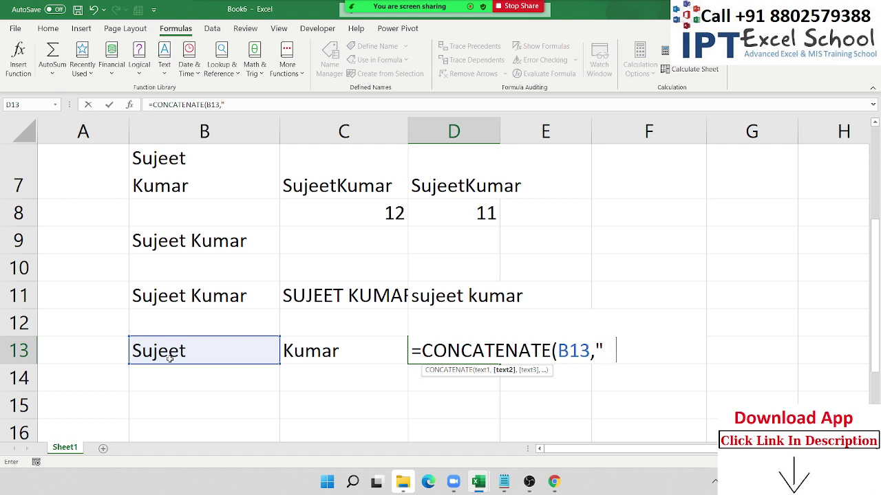
pyautogui.write(' ",')
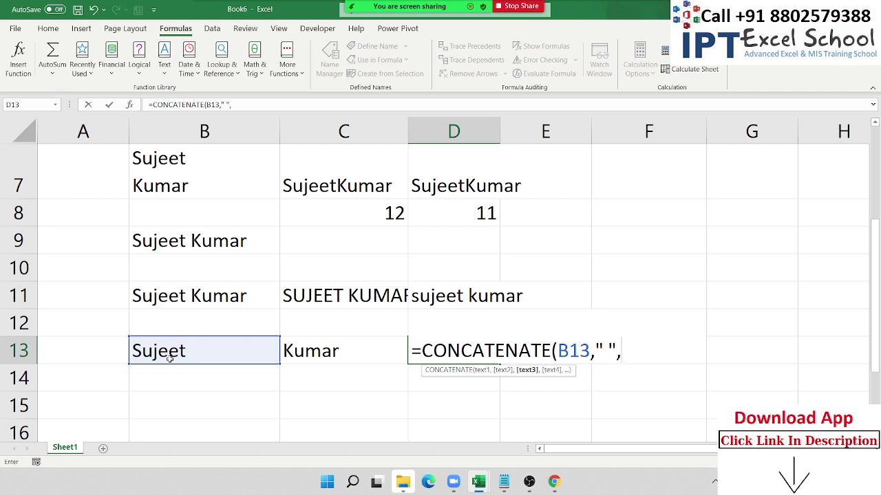
pyautogui.click(298, 352)
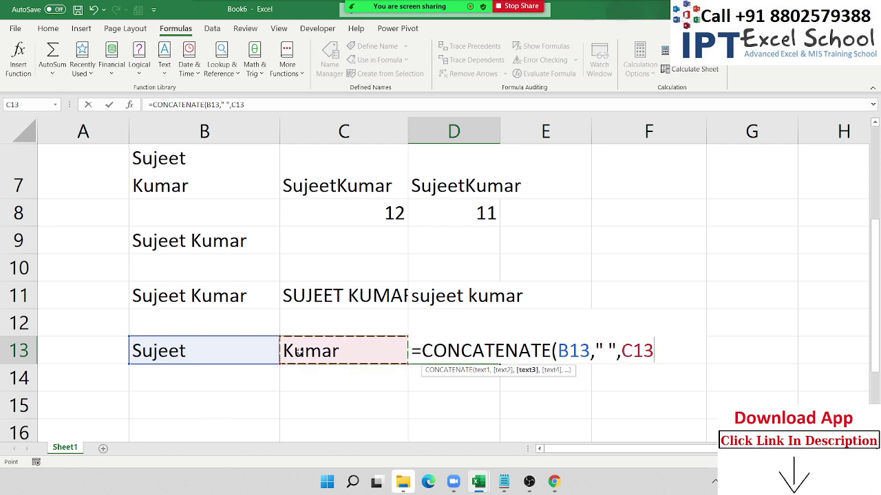
pyautogui.press('Return')
# - Review D13's CONCATENATE formula without changing it
pyautogui.click(298, 352)
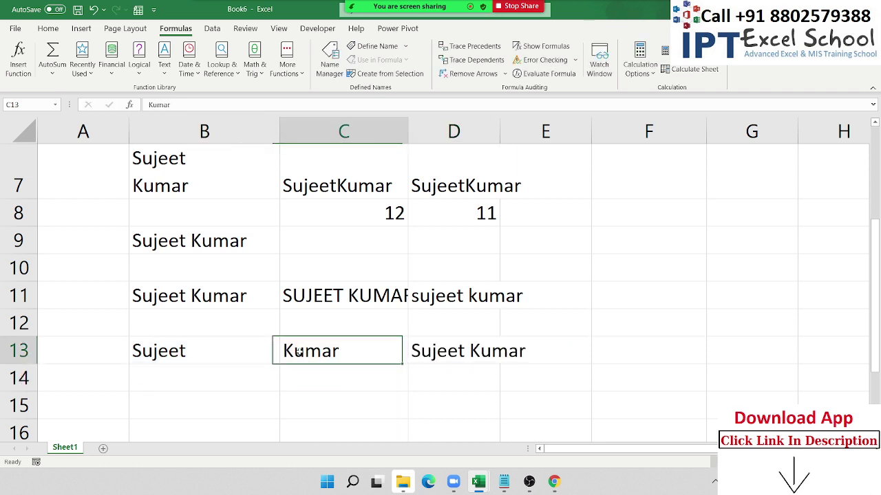
pyautogui.press('Right')
pyautogui.press('F2')
pyautogui.press('Escape')
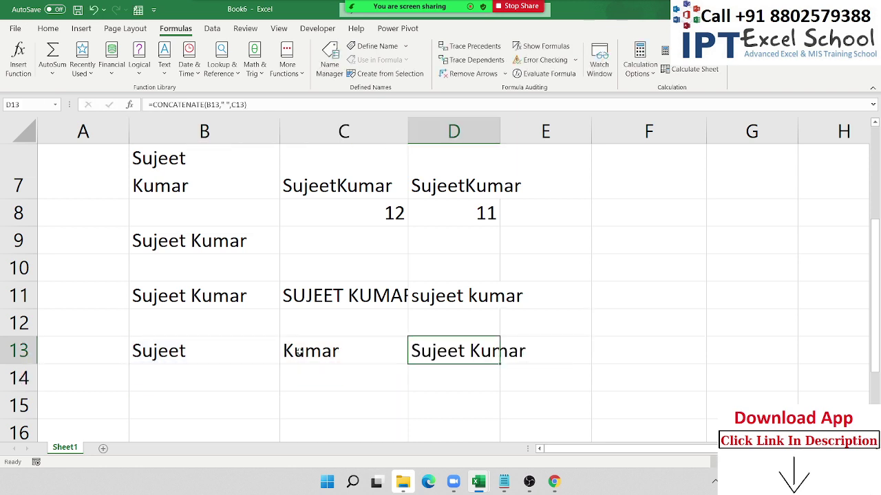
pyautogui.press('Left')
pyautogui.press('Left')
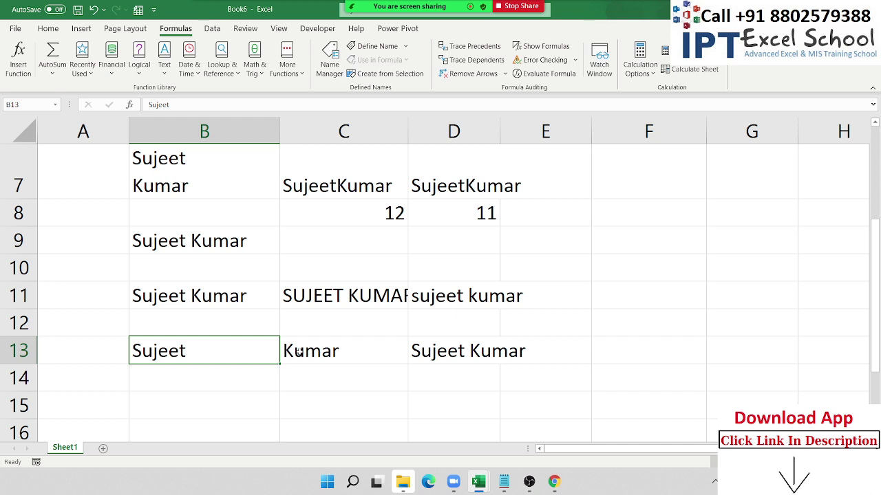
pyautogui.press('Right')
pyautogui.press('Right')
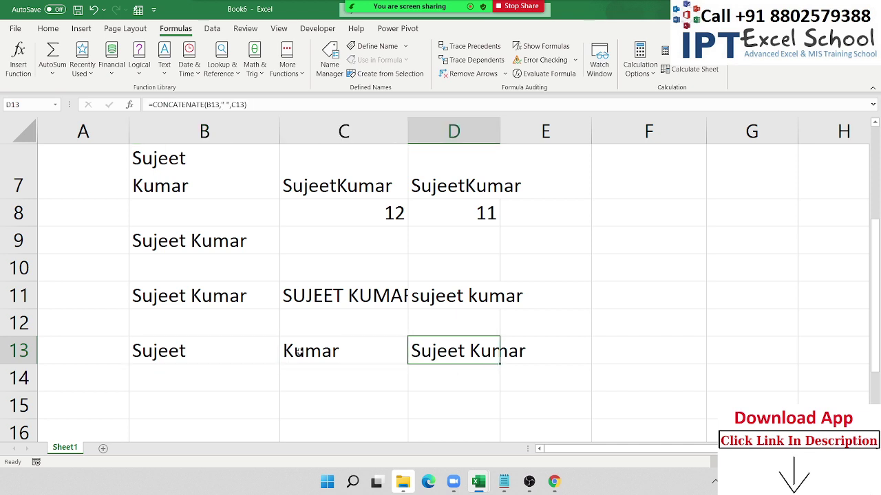
pyautogui.press('Down')
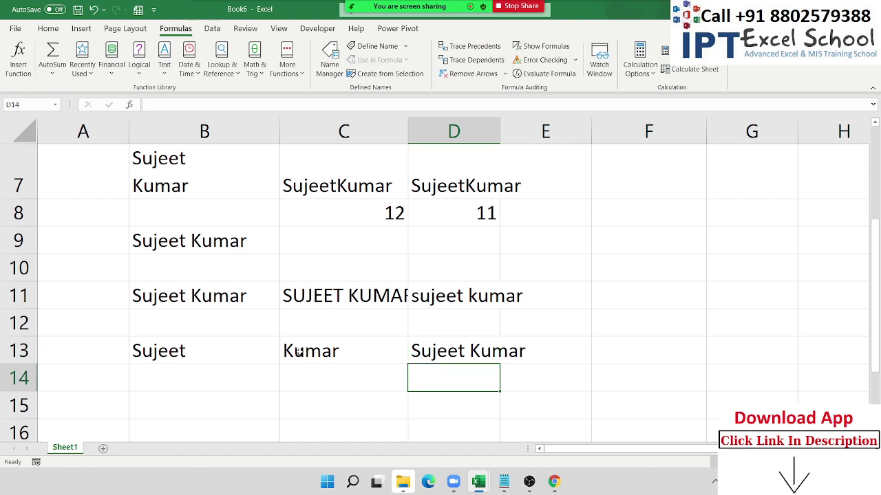
# - Enter =B13&" "&C13 in D14, redoing a first attempt that referenced only B13
pyautogui.write('=')
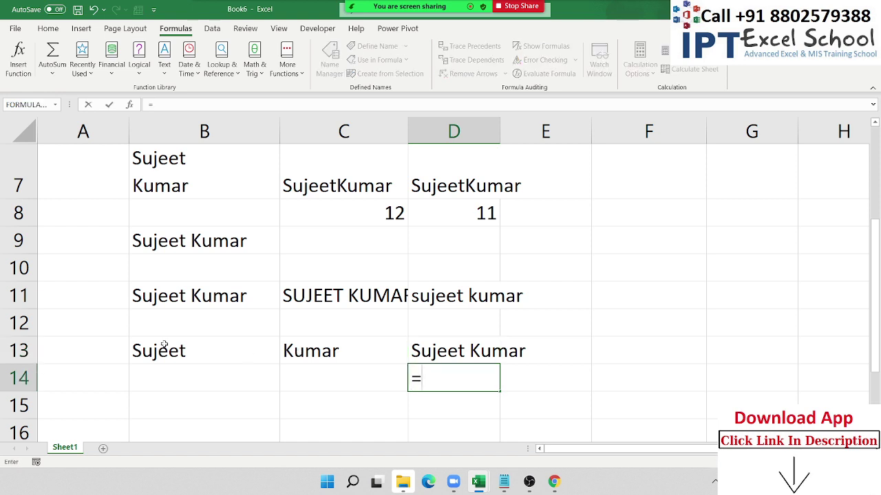
pyautogui.click(174, 349)
pyautogui.press('Return')
pyautogui.press('Up')
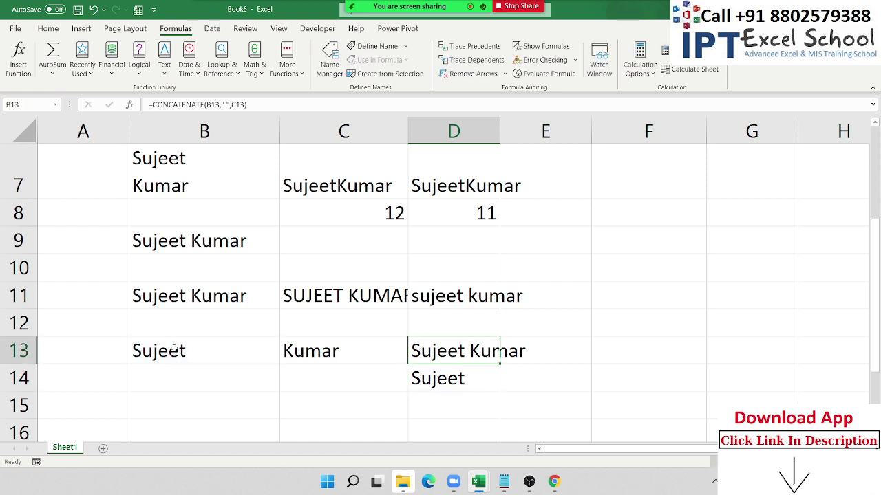
pyautogui.press('Down')
pyautogui.write('=')
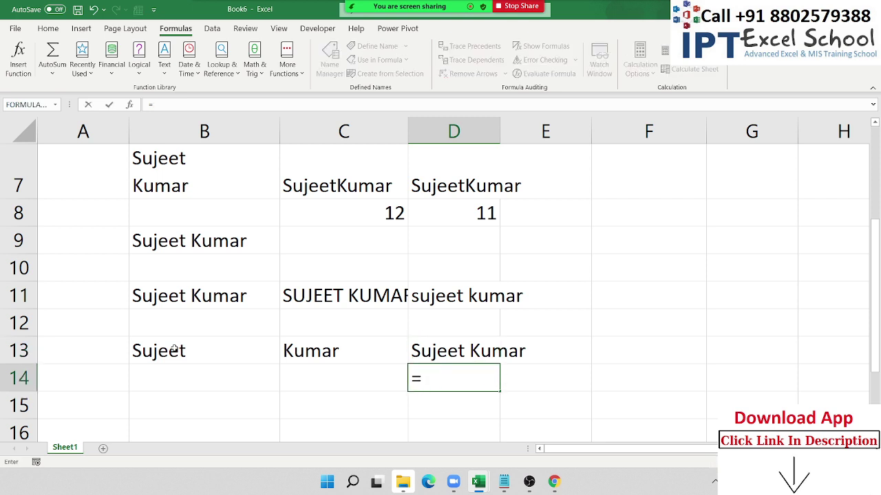
pyautogui.click(174, 349)
pyautogui.write('&')
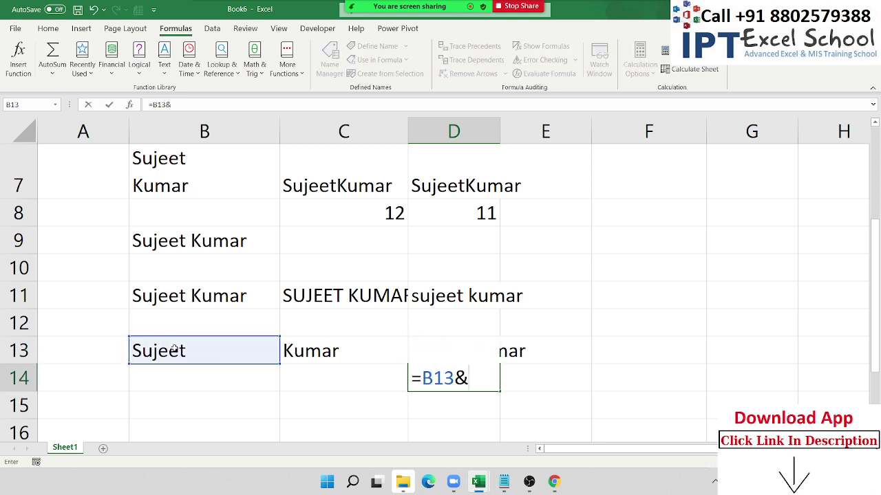
pyautogui.write('" "&')
pyautogui.click(327, 350)
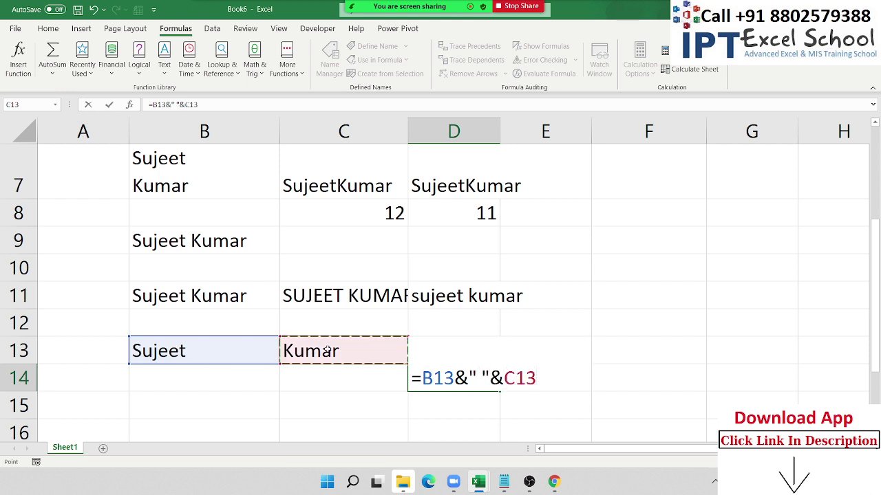
pyautogui.press('Return')
# - Compare the D13 and D14 formulas, then select F7 for a new name list
pyautogui.press('Up')
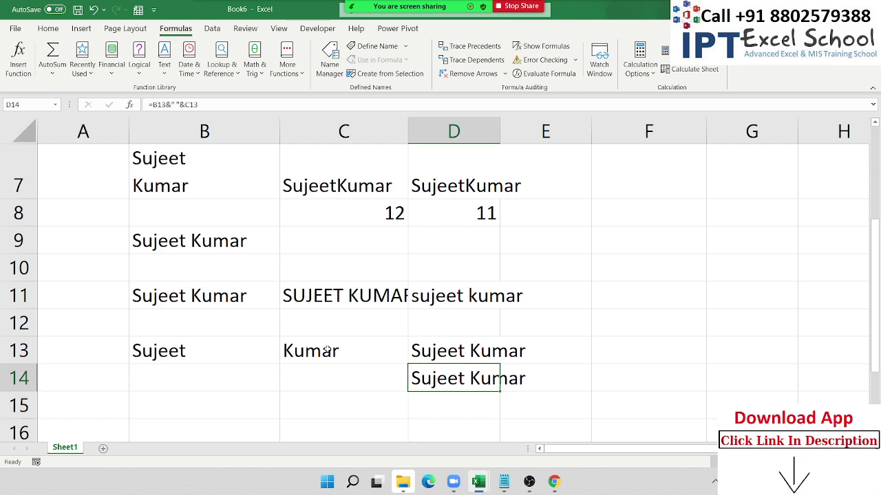
pyautogui.press('Up')
pyautogui.press('F2')
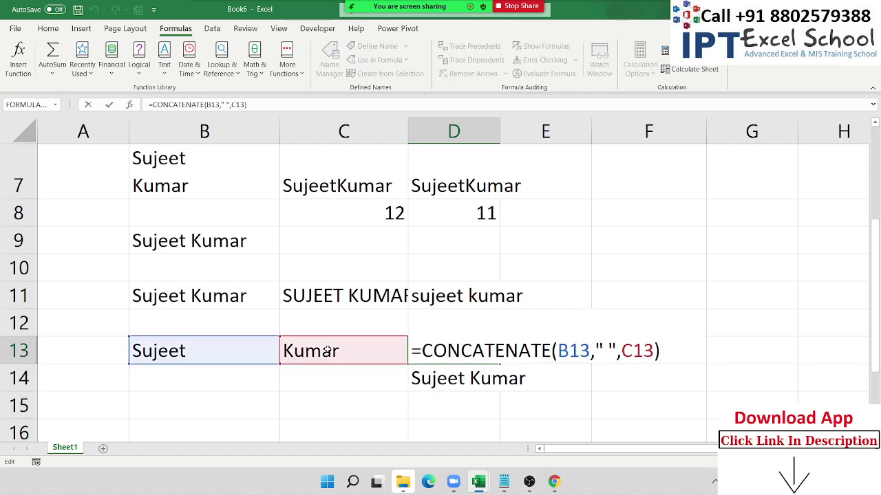
pyautogui.press('Escape')
pyautogui.press('Down')
pyautogui.press('F2')
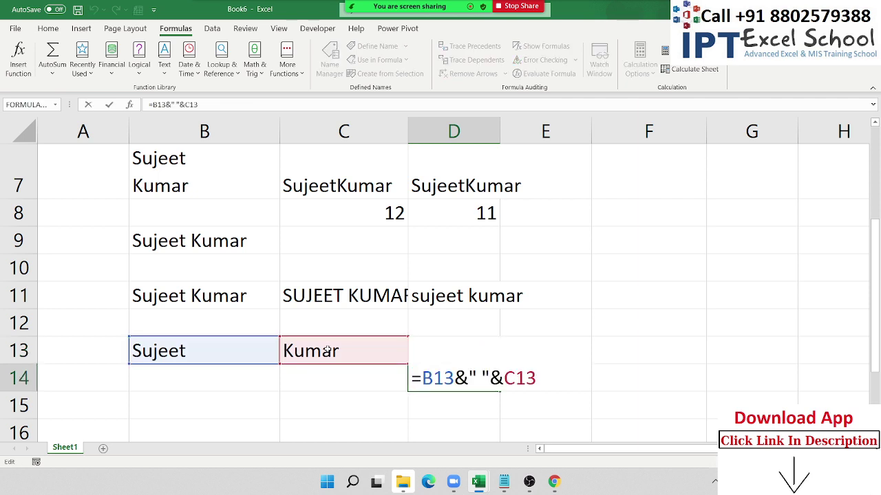
pyautogui.press('Escape')
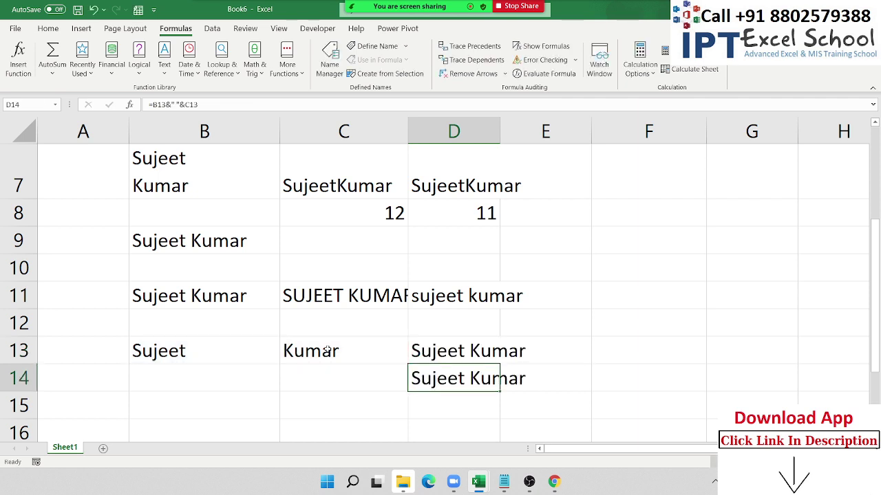
pyautogui.click(681, 170)
# - Type a first name in F7, fill eight names down to F14, and begin a formula in G7
pyautogui.write('Puja')
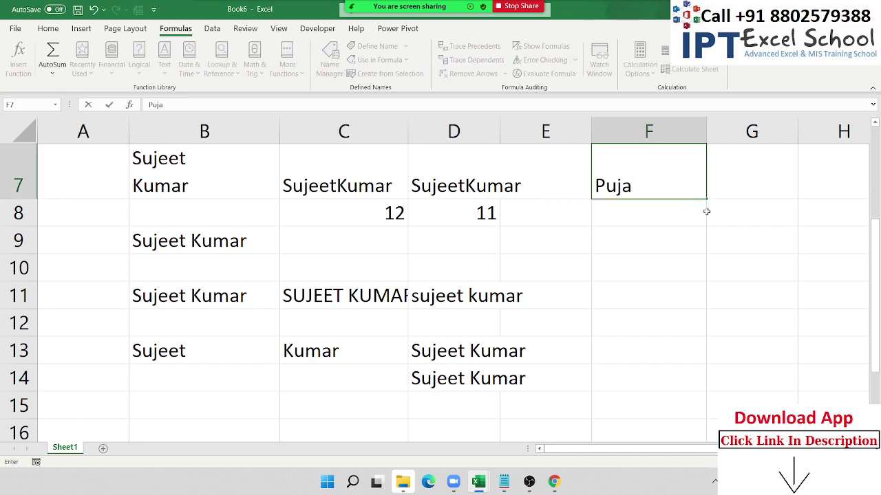
pyautogui.click(707, 211)
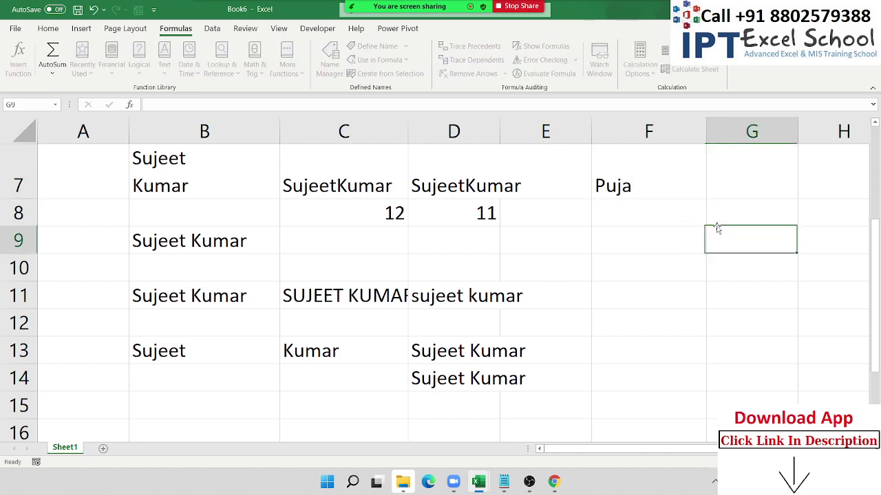
pyautogui.click(682, 195)
pyautogui.moveTo(703, 198); pyautogui.dragTo(703, 391)
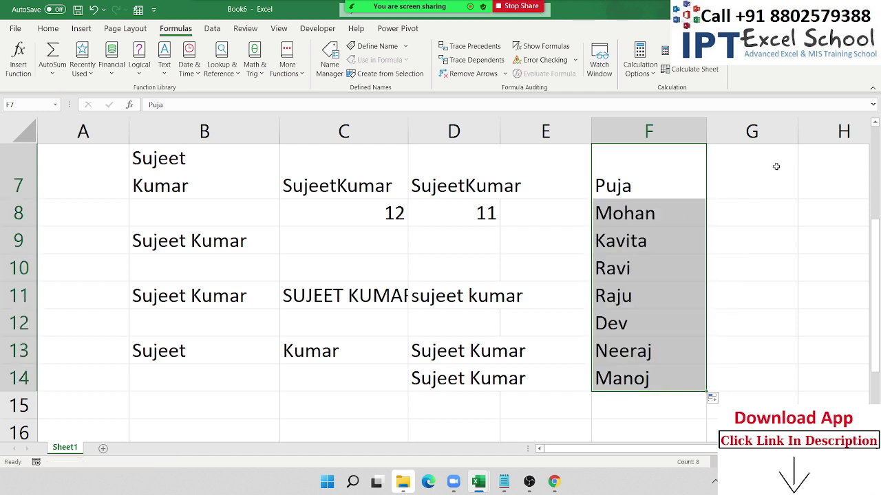
pyautogui.click(772, 180)
pyautogui.moveTo(652, 190); pyautogui.dragTo(652, 370)
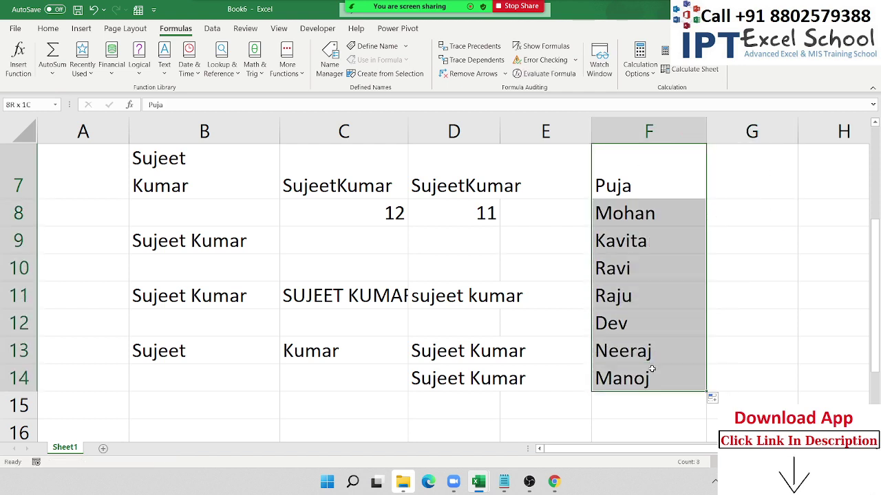
pyautogui.click(741, 184)
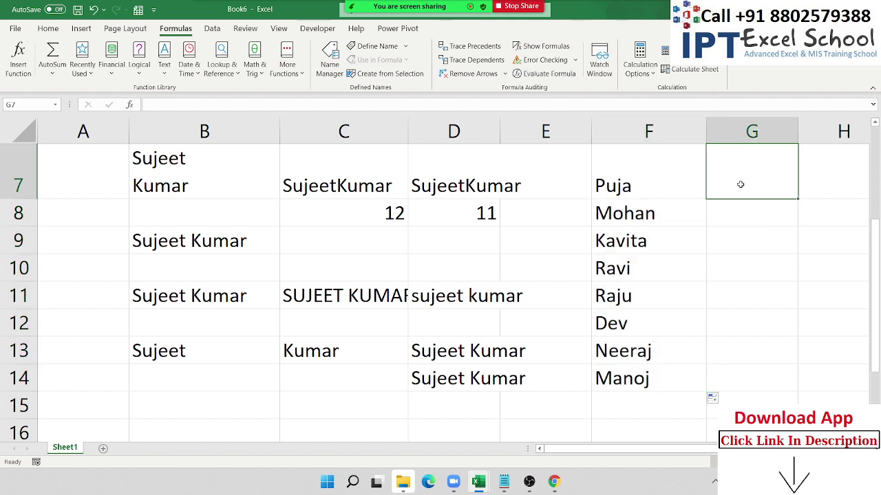
pyautogui.write('=')
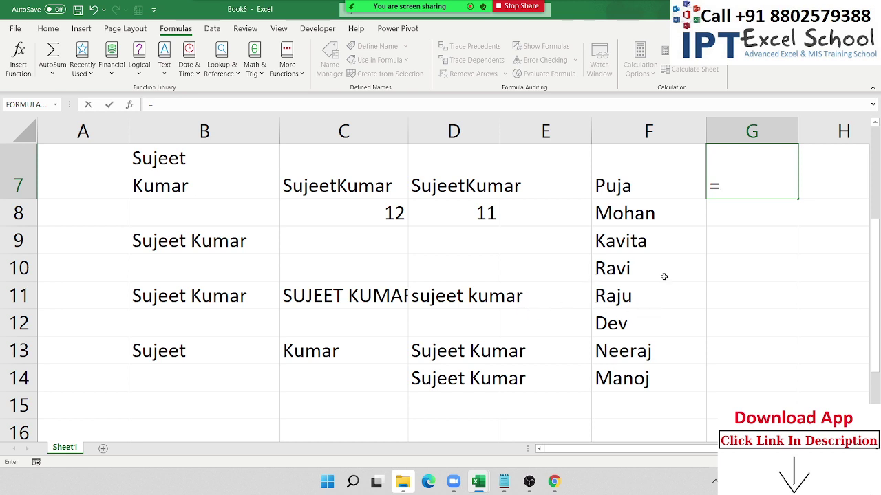
pyautogui.write('con')
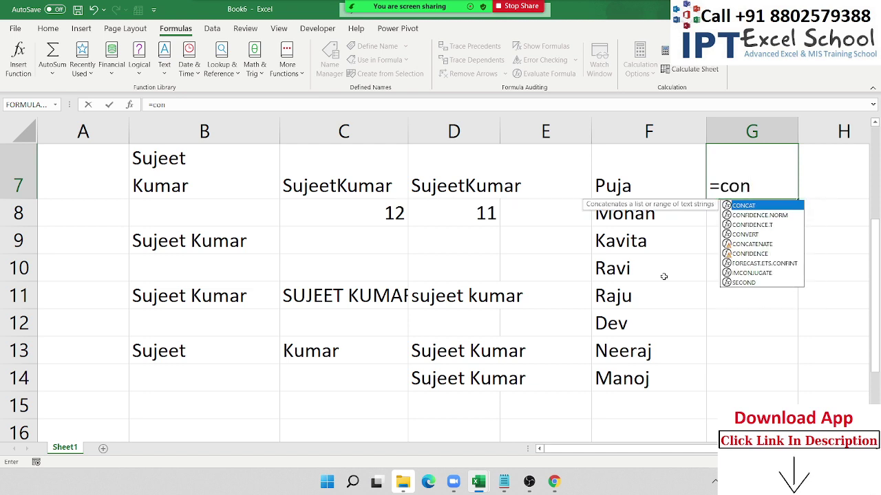
pyautogui.press('Tab')
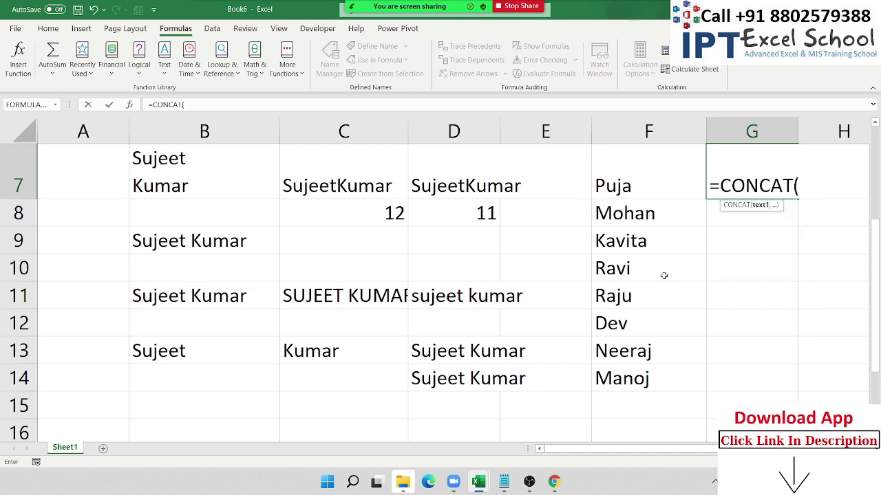
pyautogui.click(642, 191)
pyautogui.moveTo(642, 191); pyautogui.dragTo(642, 379)
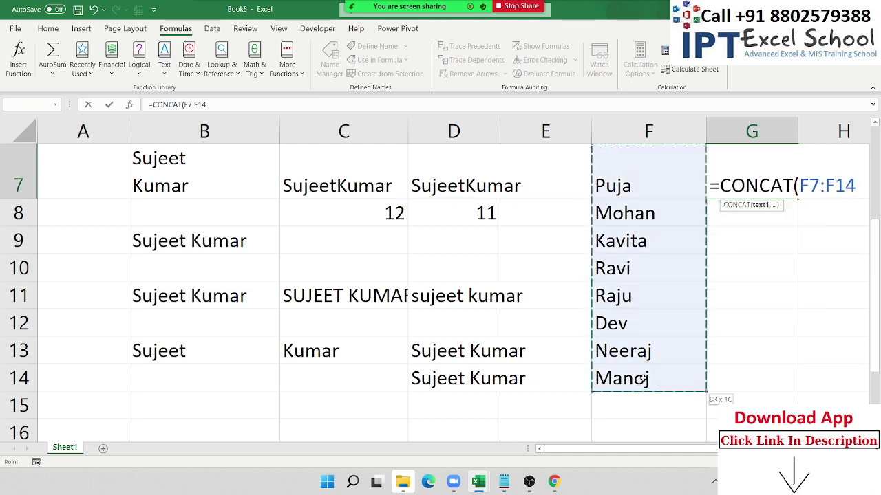
pyautogui.press('Return')
pyautogui.press('Up')
pyautogui.press('Right')
pyautogui.press('Right')
pyautogui.press('Right')
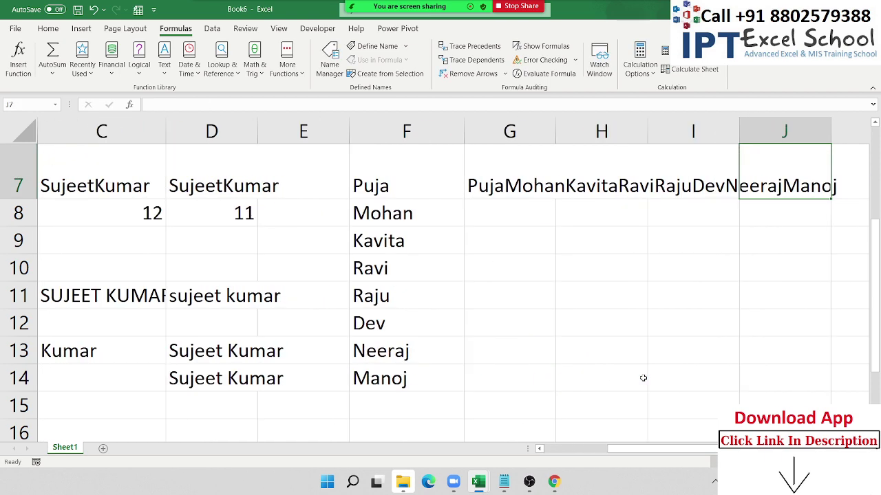
pyautogui.press('Left')
pyautogui.press('Left')
pyautogui.press('Left')
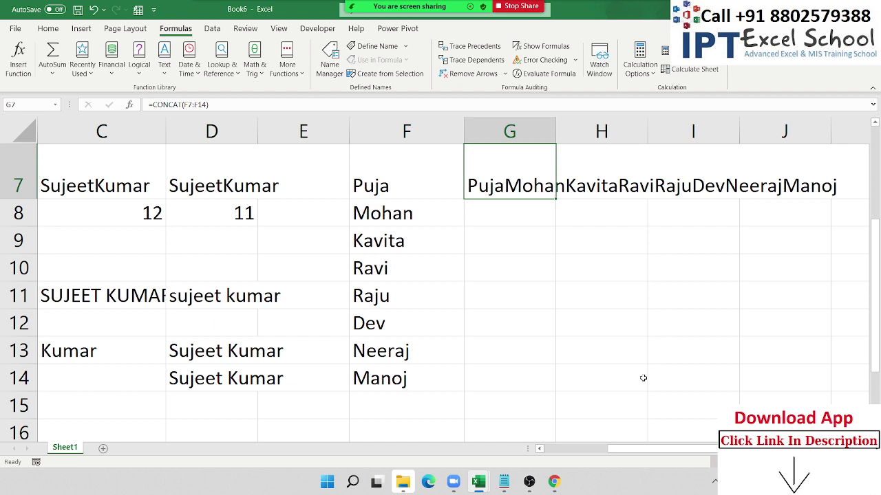
pyautogui.press('Delete')
pyautogui.write('=')
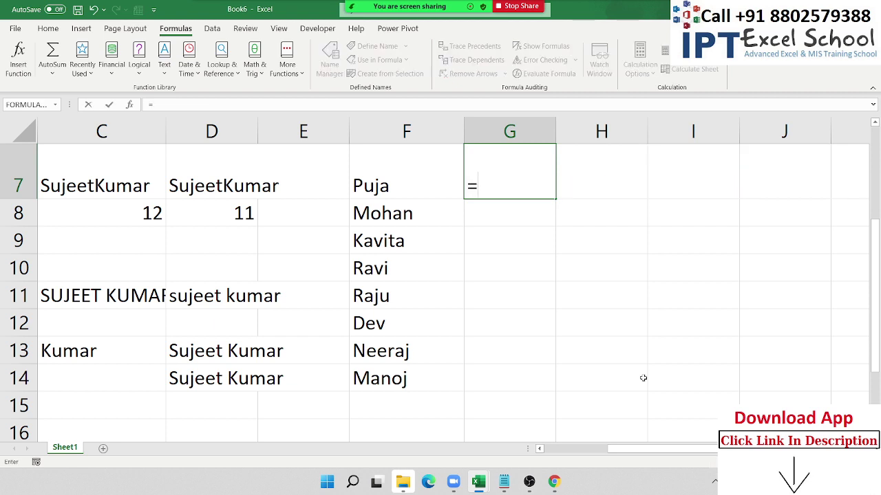
pyautogui.write('te')
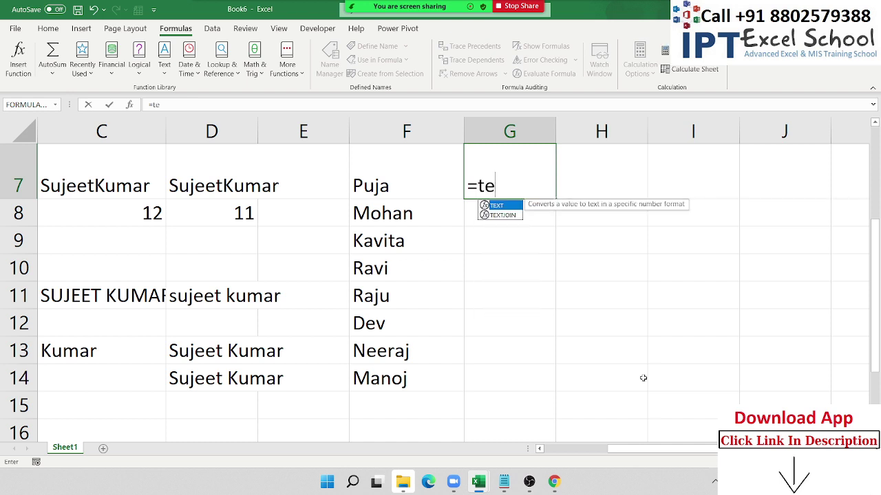
# - Enter =TEXTJOIN(",",TRUE,F7:F14) in G7
pyautogui.press('Down')
pyautogui.press('Tab')
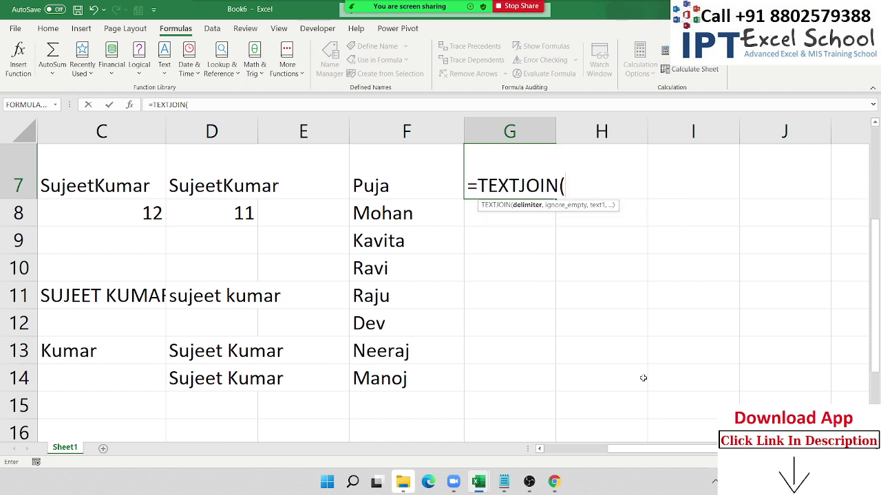
pyautogui.write('",",')
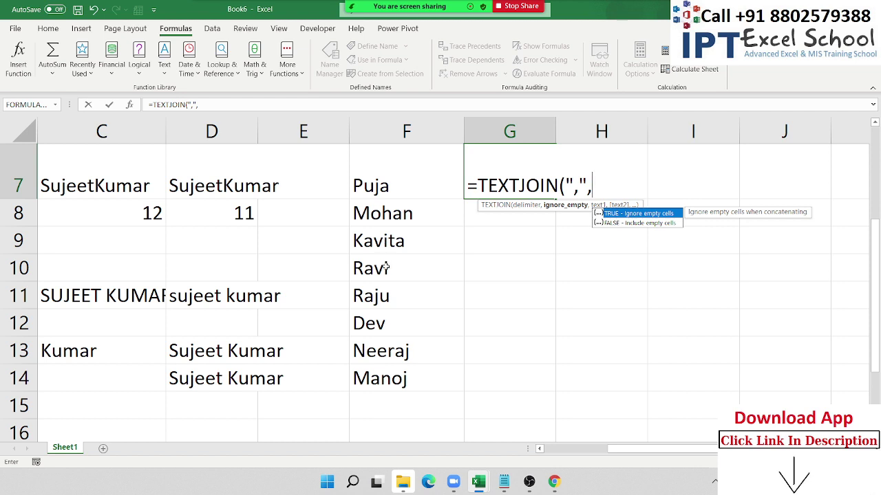
pyautogui.press('Tab')
pyautogui.write(',')
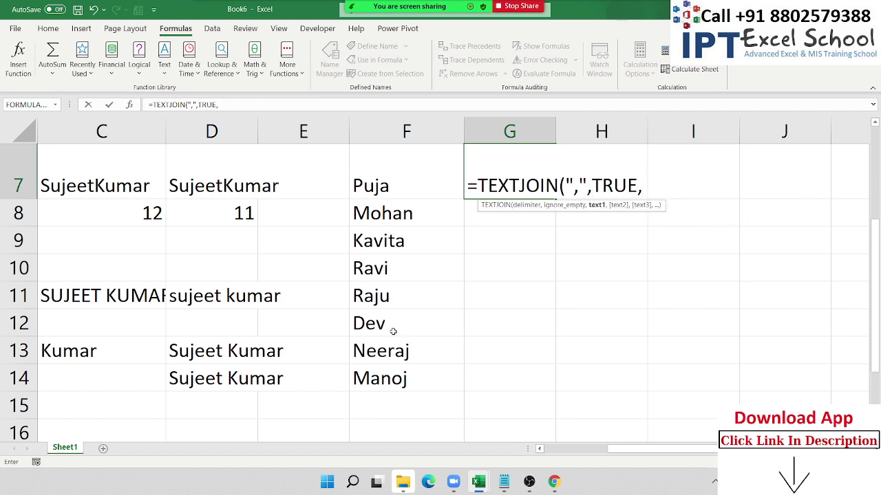
pyautogui.moveTo(385, 191); pyautogui.dragTo(386, 377)
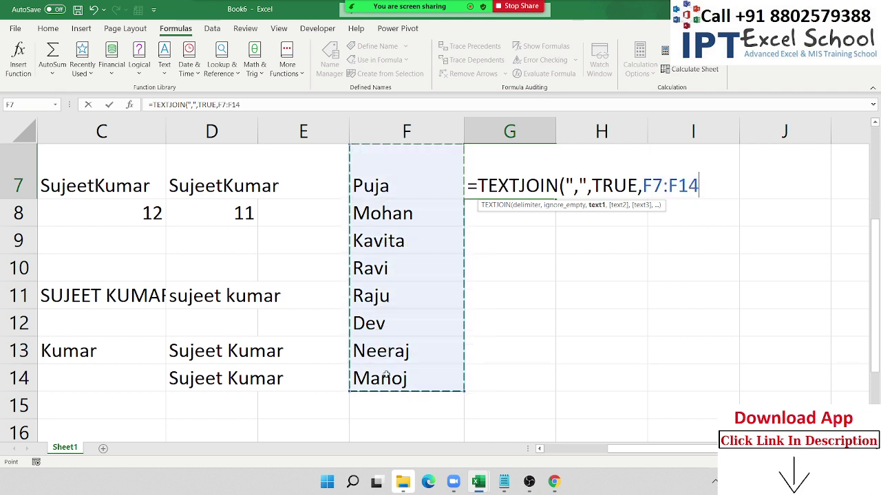
pyautogui.press('Return')
# - Review the comma-separated list of names produced in G7
pyautogui.press('Up')
pyautogui.press('Right')
pyautogui.press('Right')
pyautogui.press('Right')
pyautogui.press('Right')
pyautogui.press('Right')
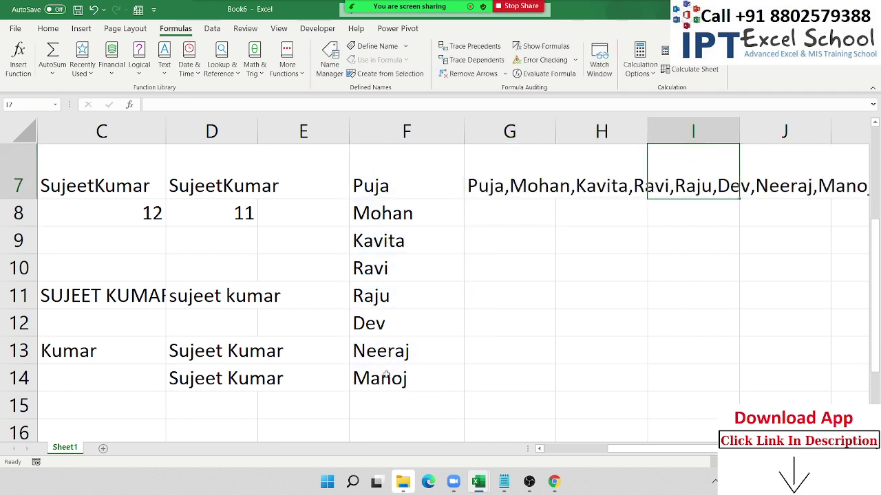
pyautogui.press('Left')
pyautogui.press('Left')
pyautogui.press('Left')
pyautogui.press('Left')
pyautogui.press('Left')
pyautogui.press('Left')
pyautogui.press('Left')
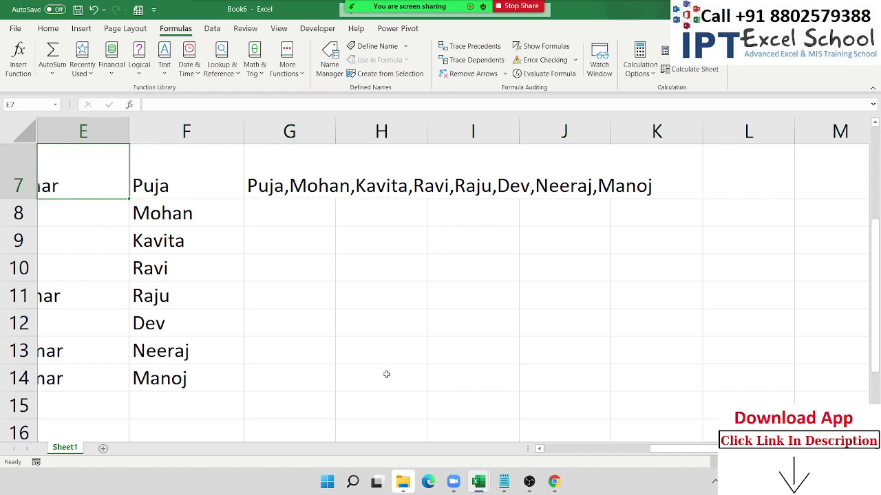
pyautogui.press('Right')
pyautogui.press('Right')
pyautogui.press('Left')
pyautogui.press('Left')
pyautogui.press('Left')
pyautogui.press('Left')
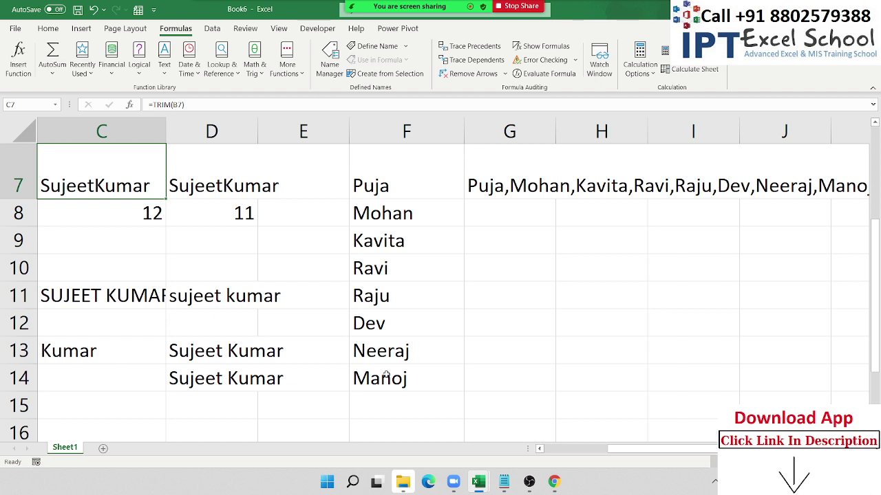
# - Enter a first name in A16 below the data
pyautogui.press('Left')
pyautogui.press('Left')
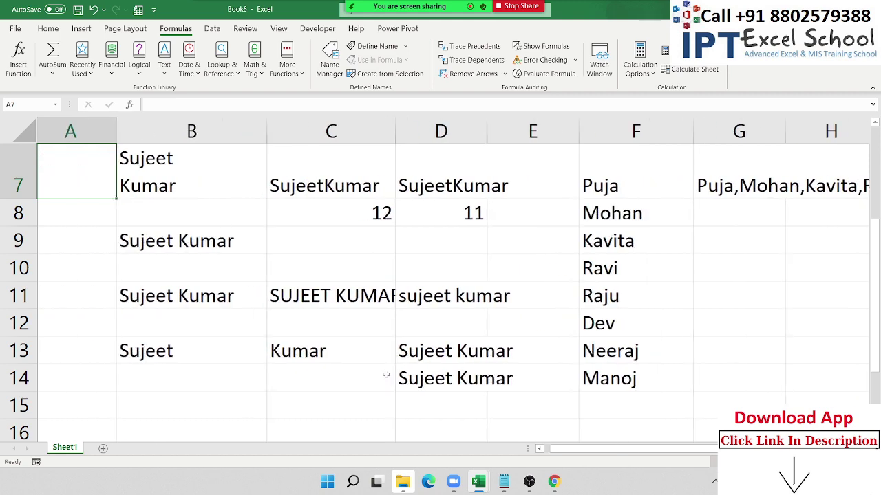
pyautogui.press('Down')
pyautogui.press('Down')
pyautogui.press('Down')
pyautogui.press('Down')
pyautogui.press('Down')
pyautogui.press('Down')
pyautogui.press('Down')
pyautogui.press('Down')
pyautogui.press('Down')
pyautogui.press('Down')
pyautogui.press('Down')
pyautogui.press('Down')
pyautogui.press('Down')
pyautogui.press('Down')
pyautogui.press('Down')
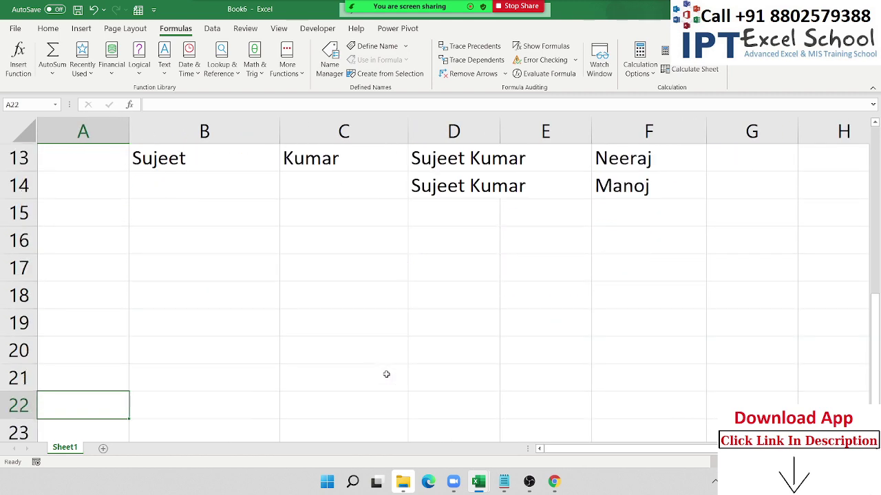
pyautogui.press('Up')
pyautogui.press('Up')
pyautogui.press('Up')
pyautogui.press('Up')
pyautogui.press('Up')
pyautogui.press('Up')
pyautogui.press('Up')
pyautogui.press('Right')
pyautogui.press('Right')
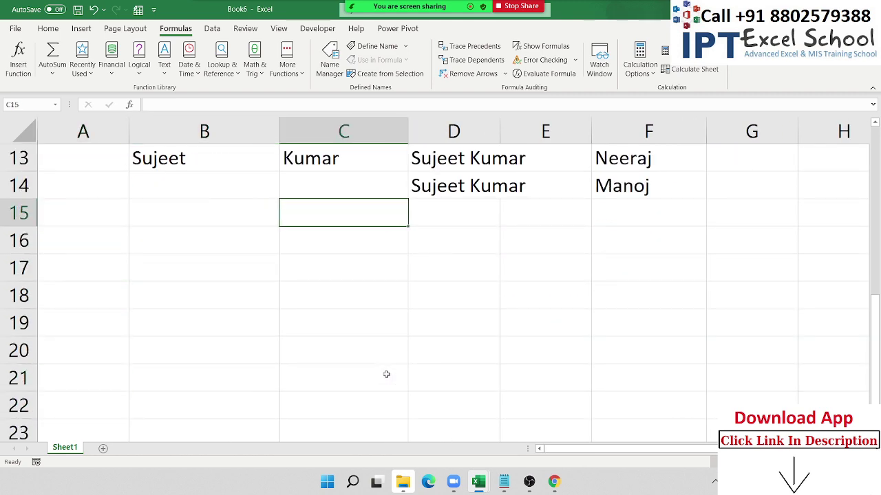
pyautogui.press('Down')
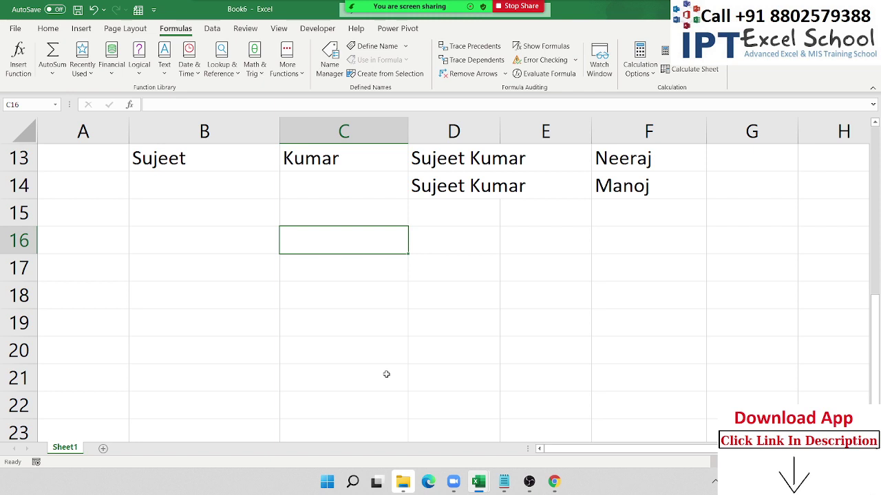
pyautogui.press('Left')
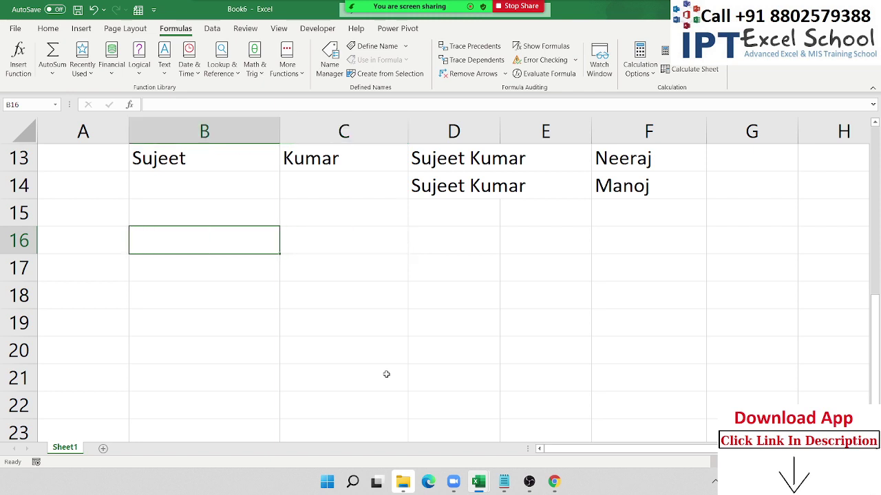
pyautogui.press('Left')
pyautogui.write('Puja')
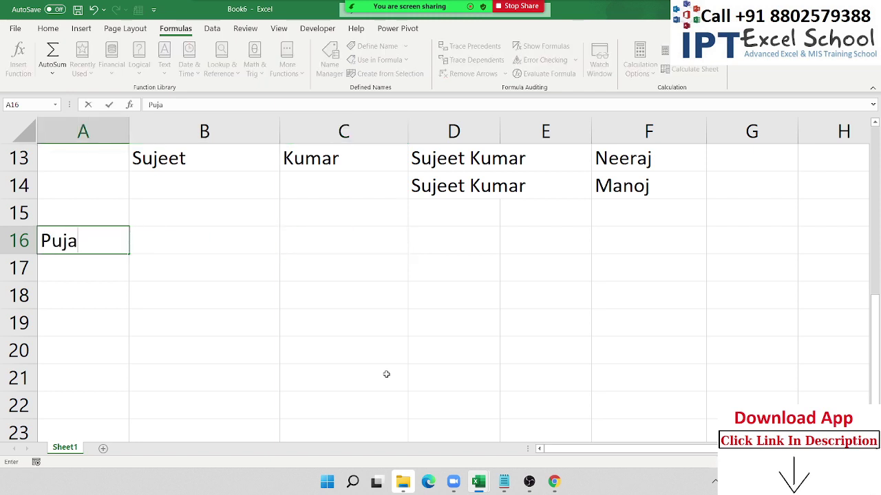
pyautogui.press('Tab')
# - Enter 1/1 in B16 and today's date, 7/29/2021, in C16 with Ctrl+;
pyautogui.write('1/1')
pyautogui.press('Tab')
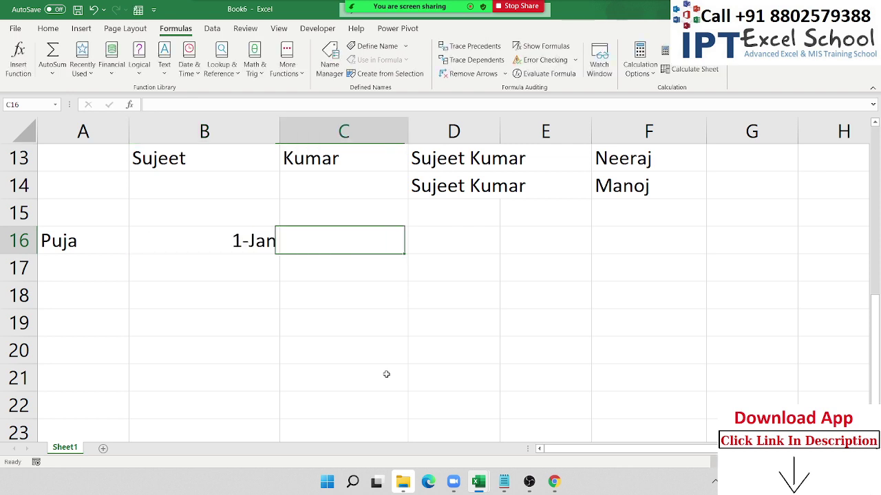
pyautogui.hotkey('ctrl', ';')
pyautogui.press('Return')
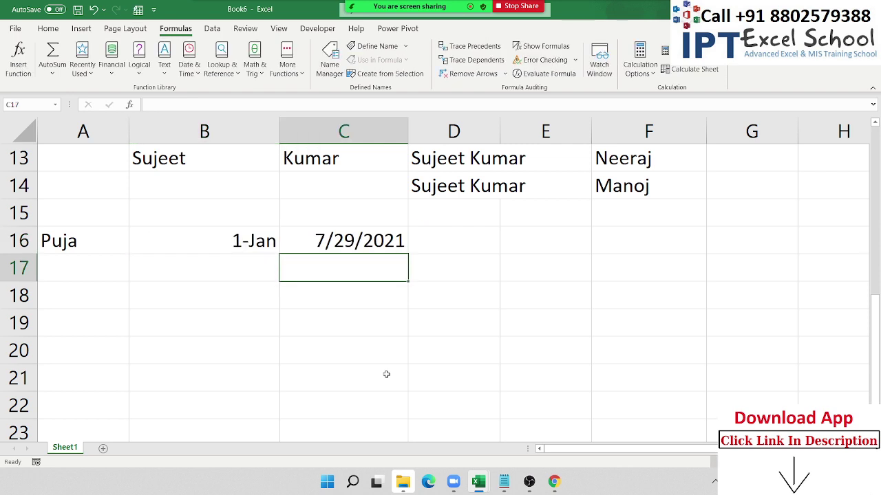
pyautogui.press('Up')
pyautogui.press('Right')
pyautogui.press('Right')
pyautogui.press('Left')
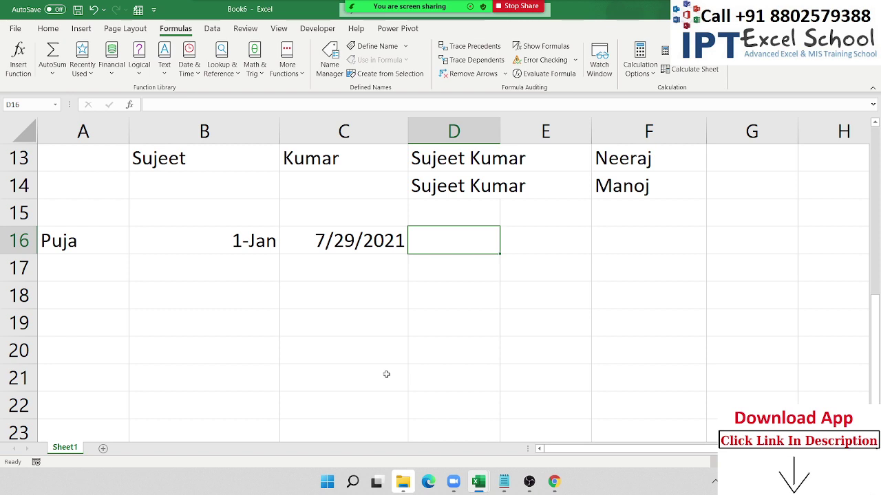
# - Enter =A16&" Worked From "&B16&" To "&C16 in D16
pyautogui.write('=')
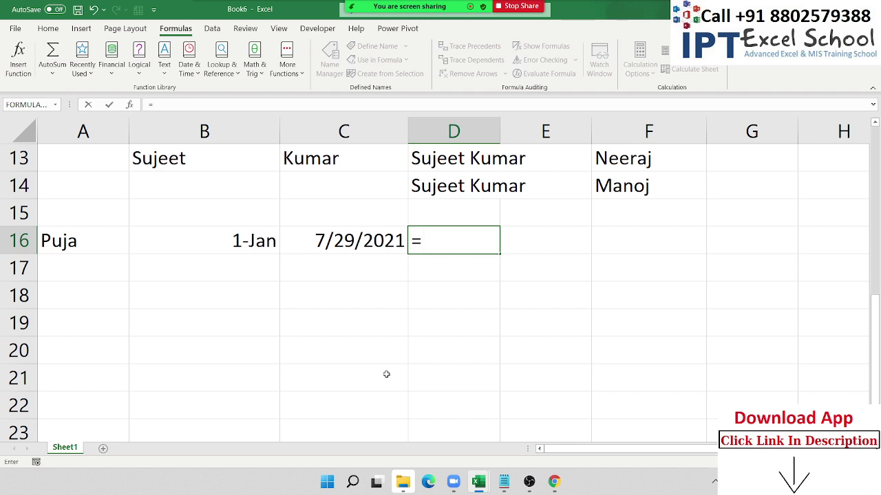
pyautogui.write('co')
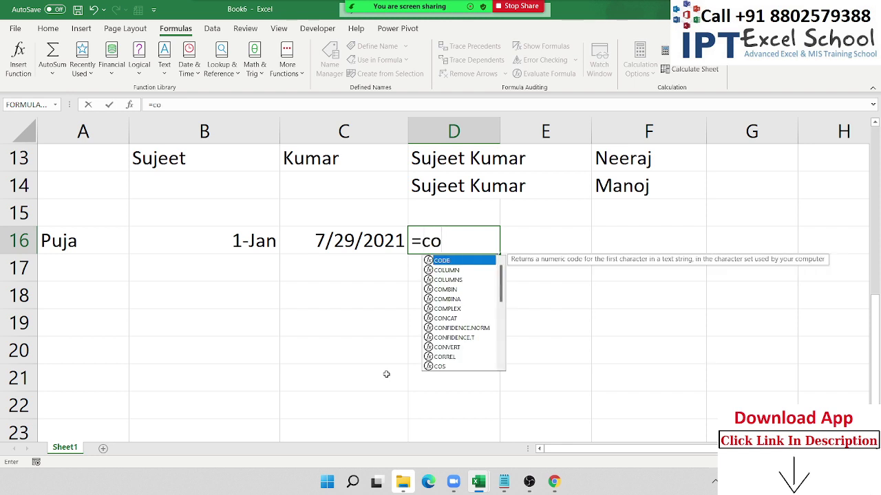
pyautogui.press('BackSpace')
pyautogui.press('BackSpace')
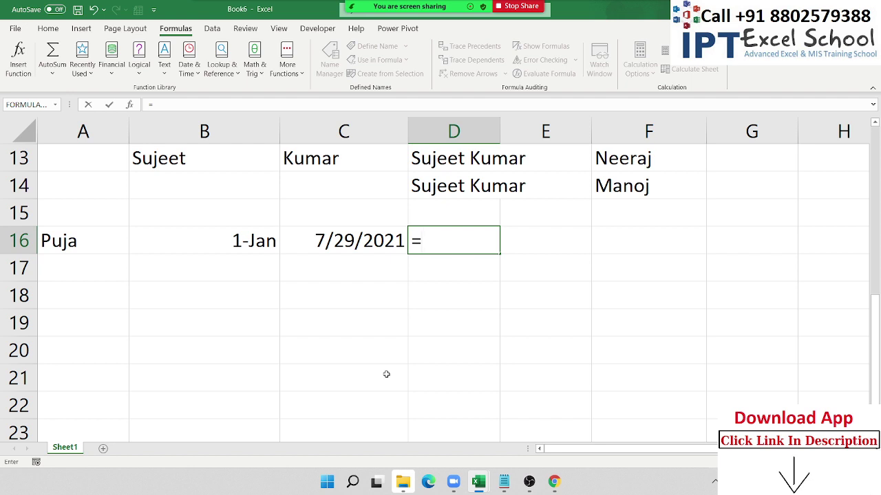
pyautogui.click(83, 248)
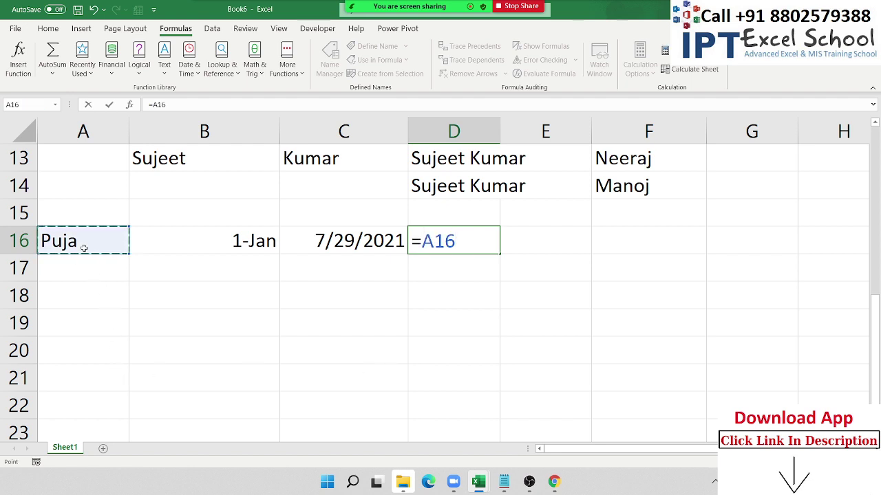
pyautogui.write('&"')
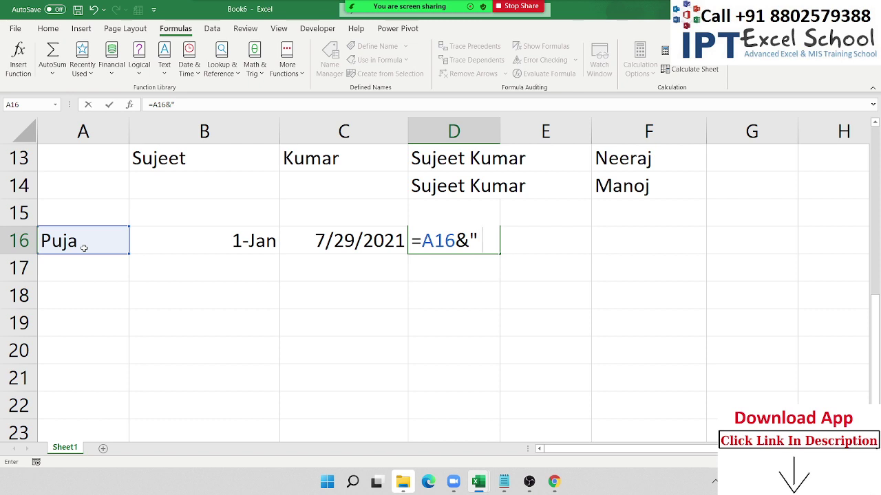
pyautogui.write(' Workrd')
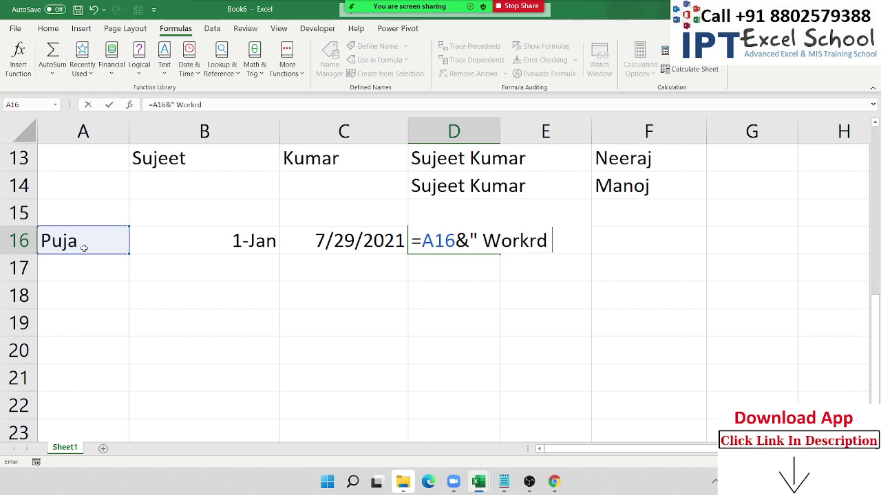
pyautogui.press('BackSpace')
pyautogui.press('BackSpace')
pyautogui.write('ed F')
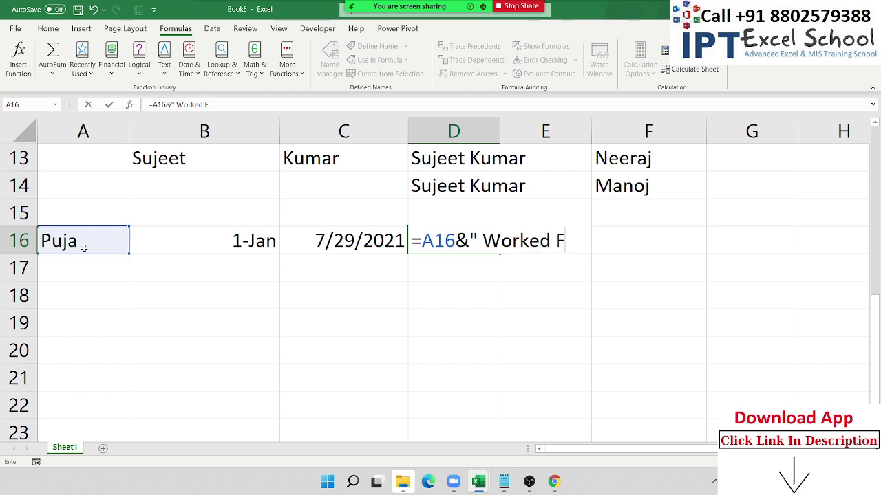
pyautogui.write('rom ')
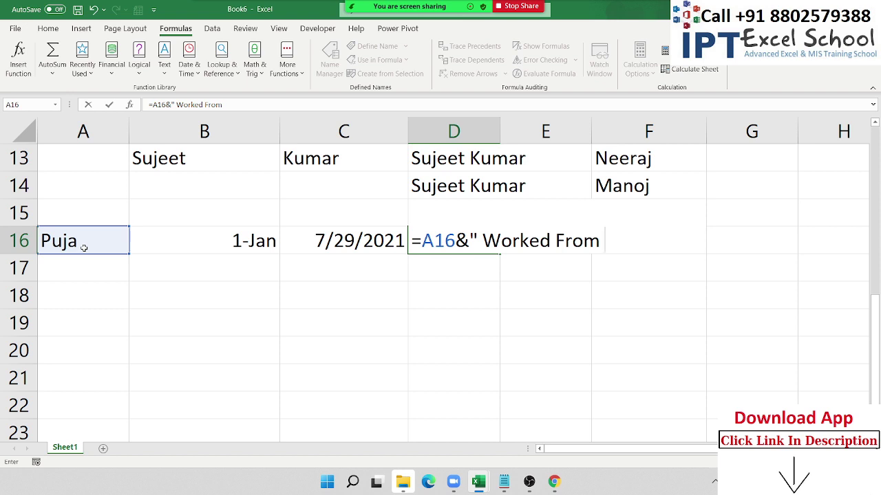
pyautogui.write('"&')
pyautogui.click(235, 241)
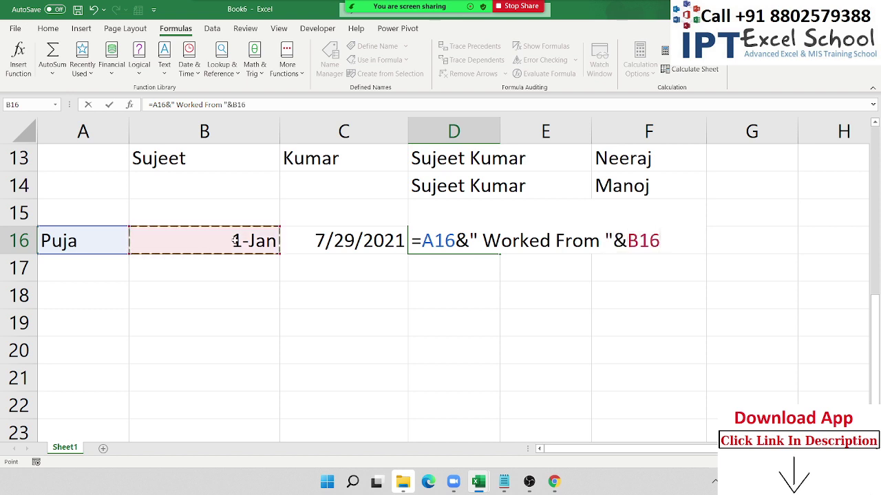
pyautogui.write('&"')
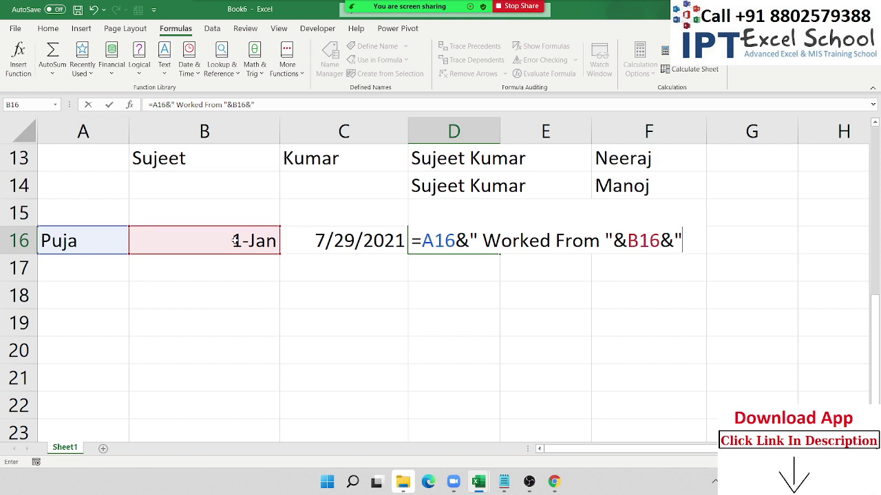
pyautogui.write(' To "&')
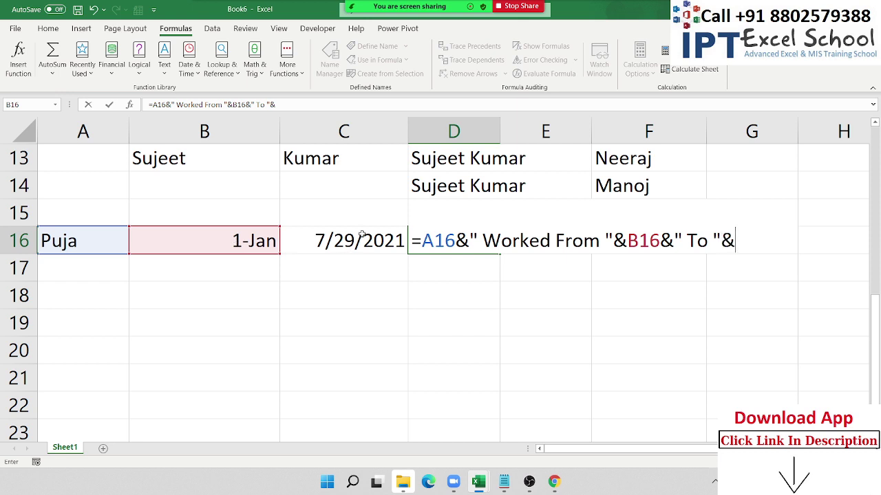
pyautogui.click(362, 234)
pyautogui.press('Return')
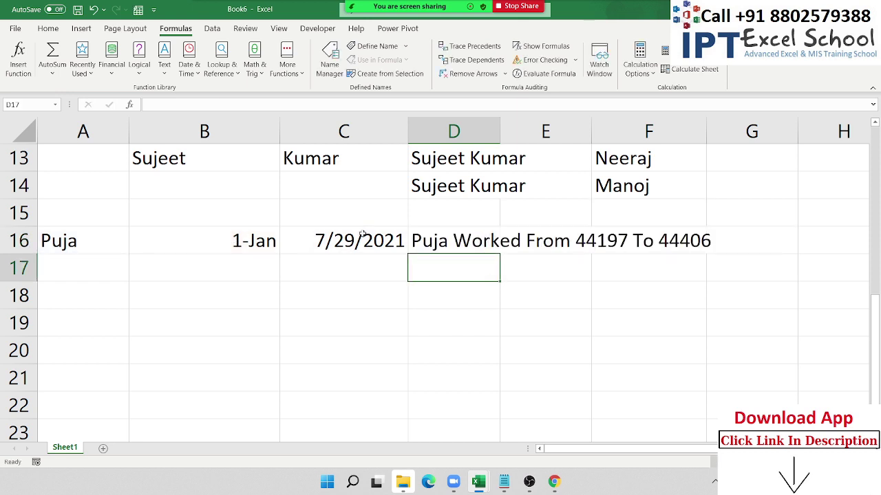
pyautogui.press('Up')
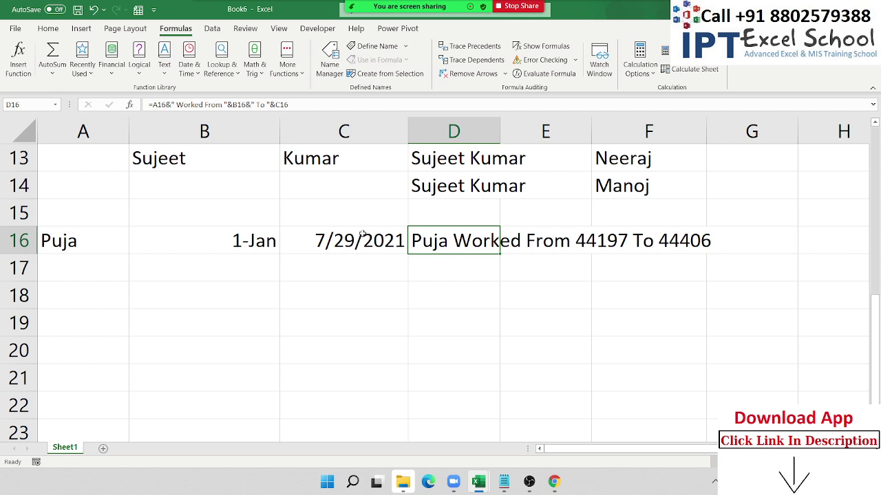
pyautogui.press('Left')
pyautogui.press('Left')
pyautogui.hotkey('shift', 'Right')
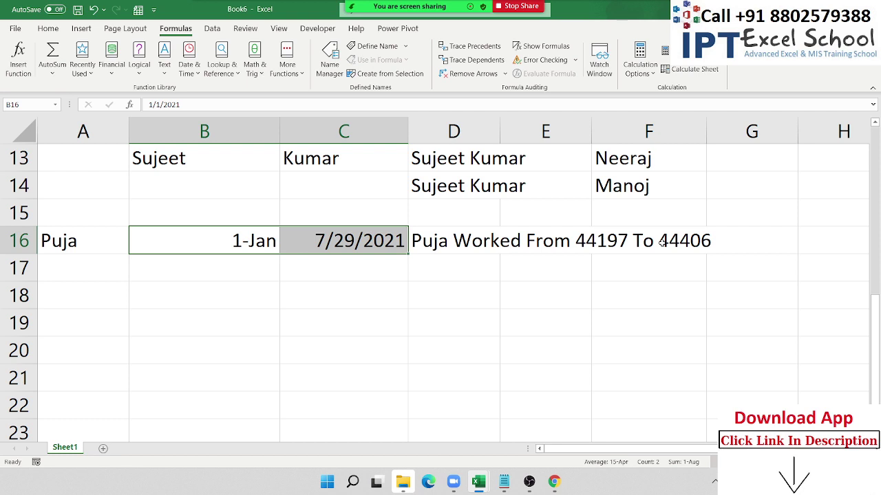
pyautogui.click(263, 246)
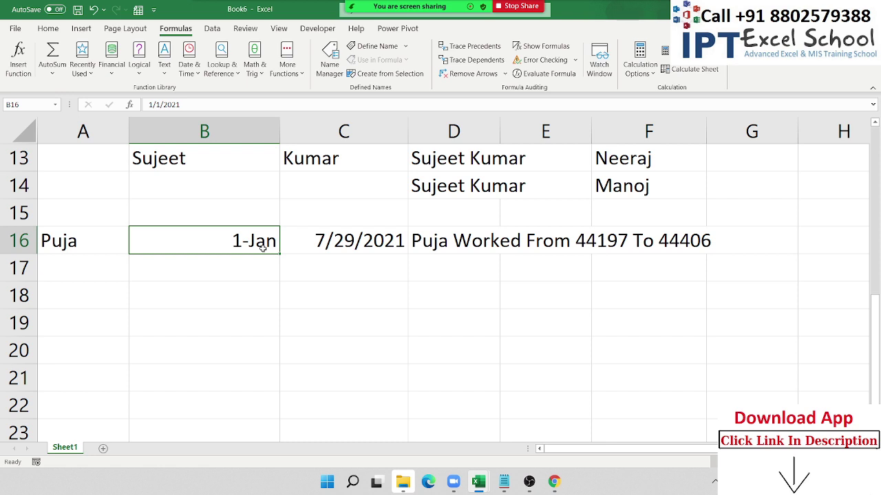
pyautogui.click(565, 234)
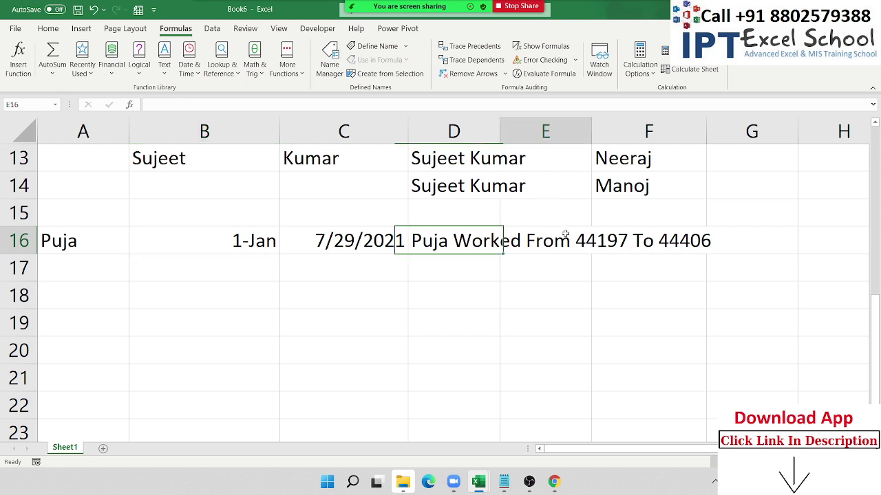
pyautogui.click(472, 239)
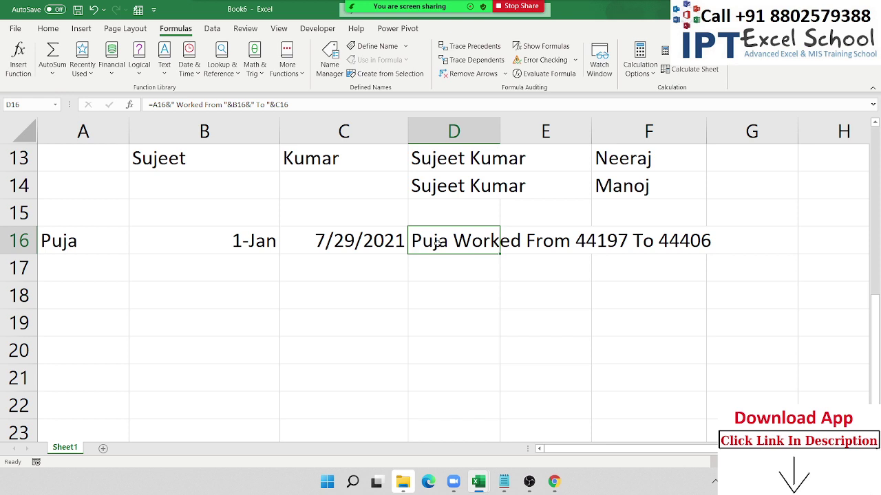
# - Wrap B16 in D16's formula as TEXT(B16,"DD-MMM-YY")
pyautogui.doubleClick(436, 243)
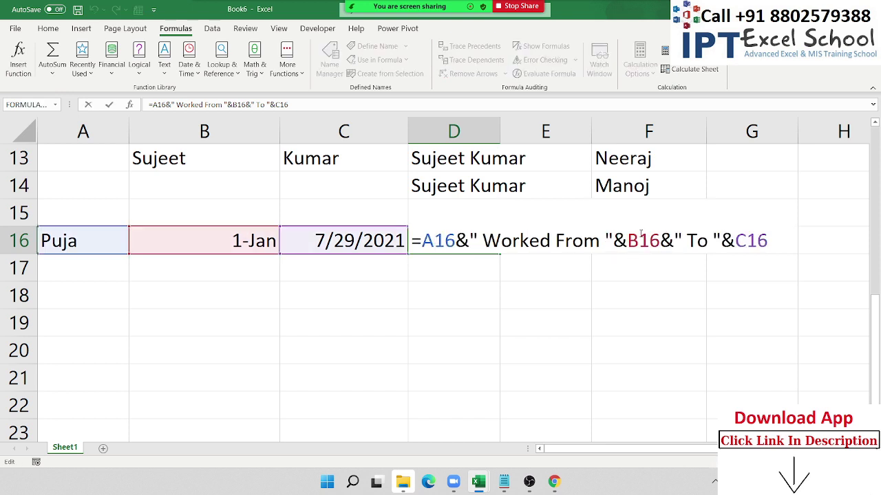
pyautogui.write('te')
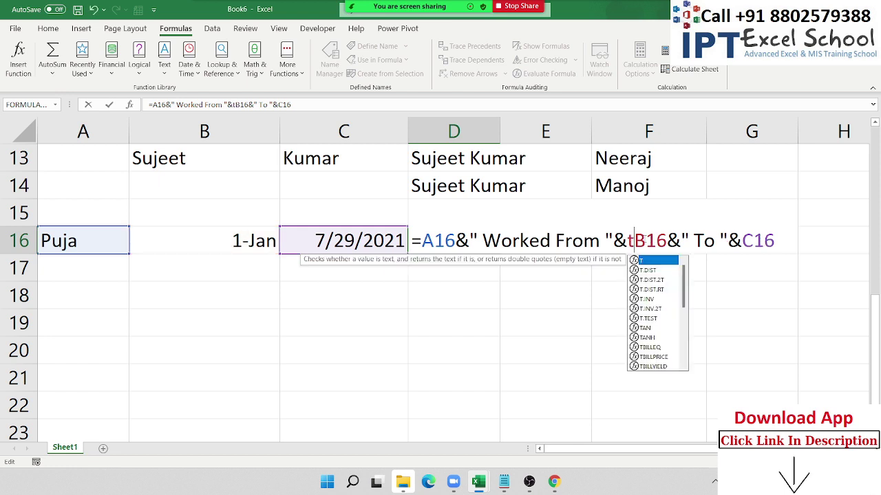
pyautogui.press('Tab')
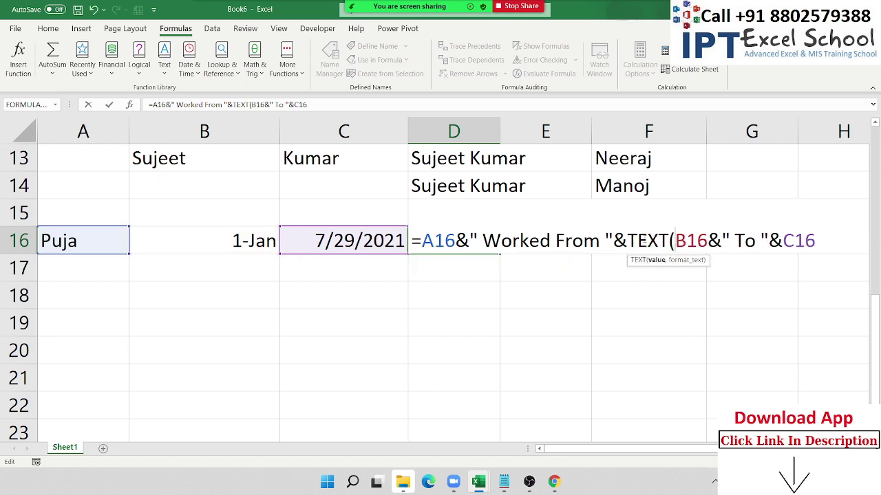
pyautogui.press('Right')
pyautogui.press('Right')
pyautogui.press('Right')
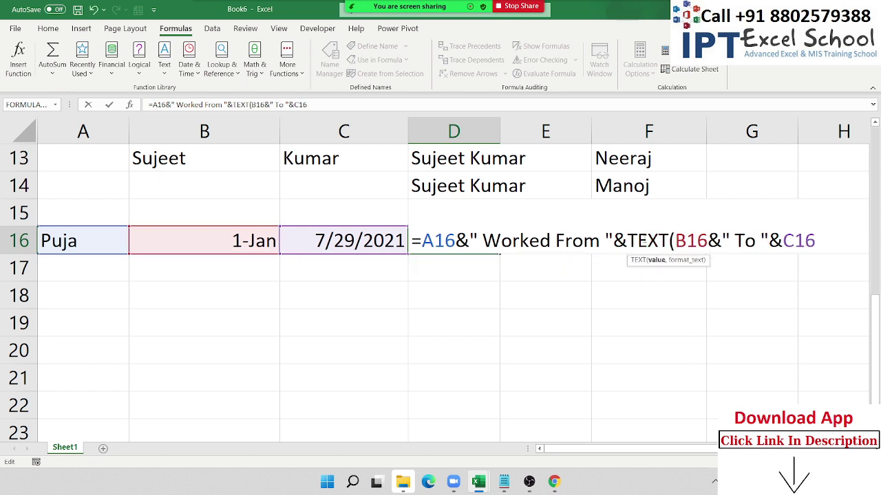
pyautogui.write(',"')
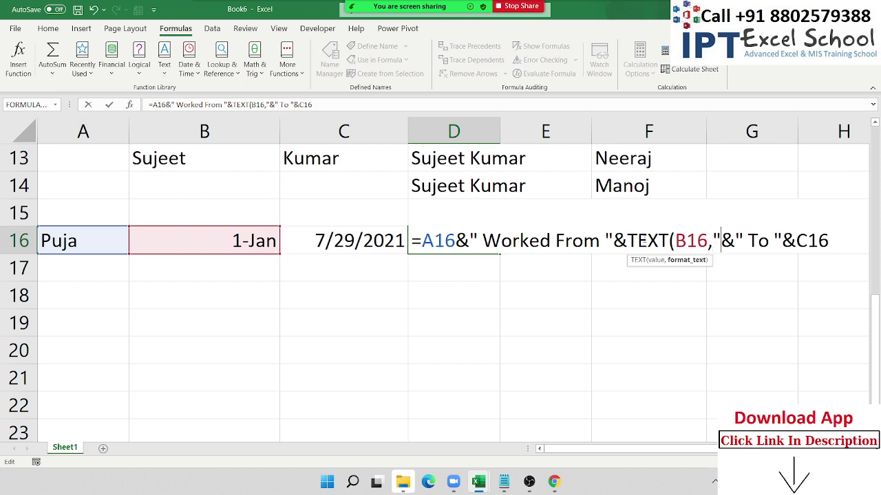
pyautogui.write('DD-')
pyautogui.write('MMM-')
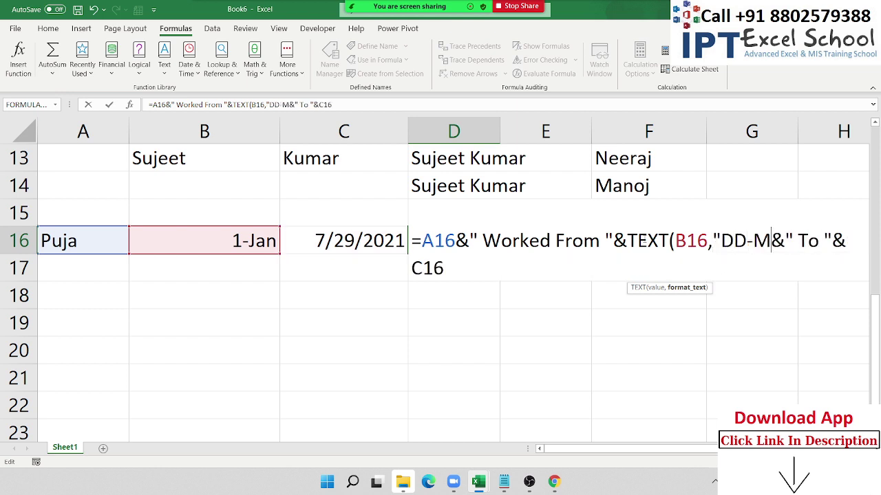
pyautogui.write('YY"')
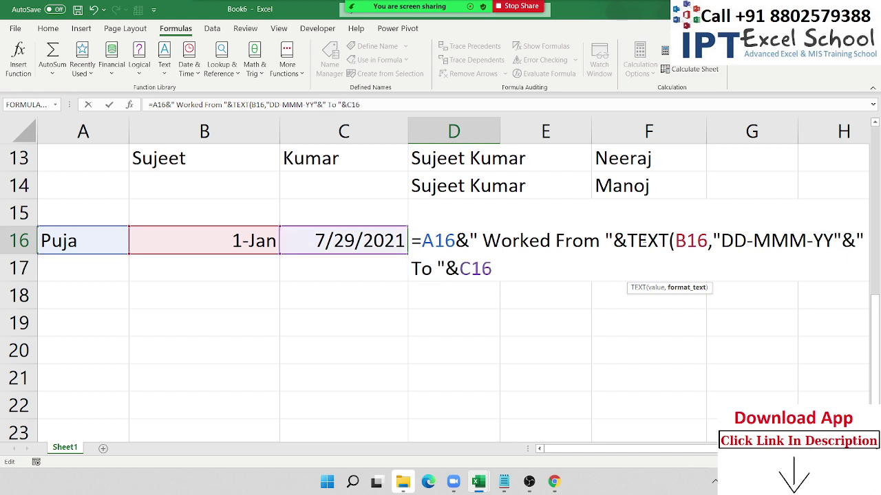
pyautogui.write('),')
pyautogui.press('BackSpace')
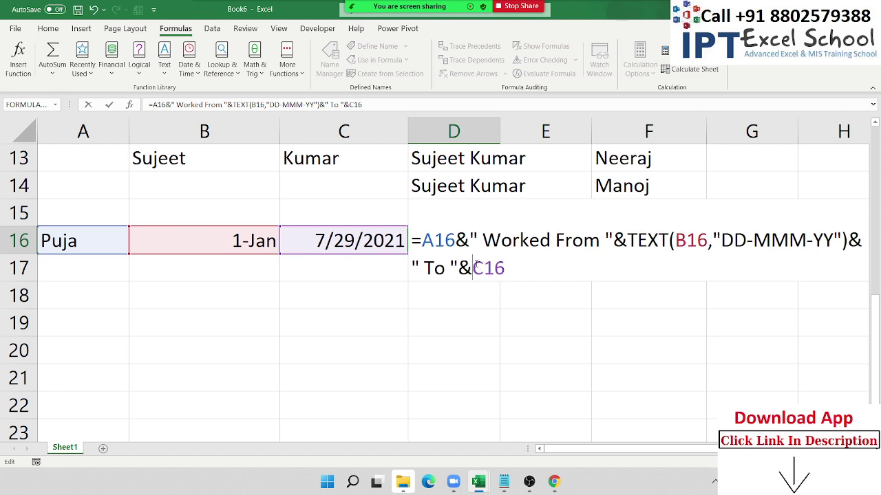
# - Wrap C16 as TEXT(C16,"DD-MMM-YY") and commit the updated D16 formula
pyautogui.write('te')
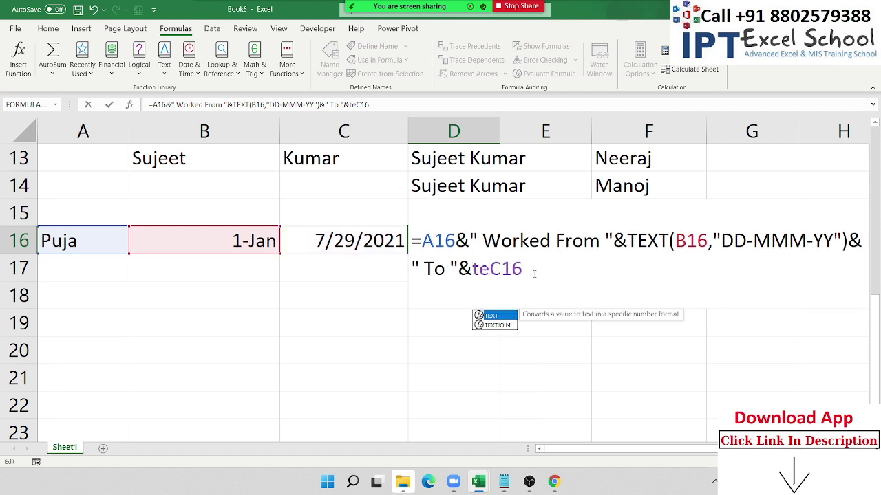
pyautogui.write('x')
pyautogui.press('Tab')
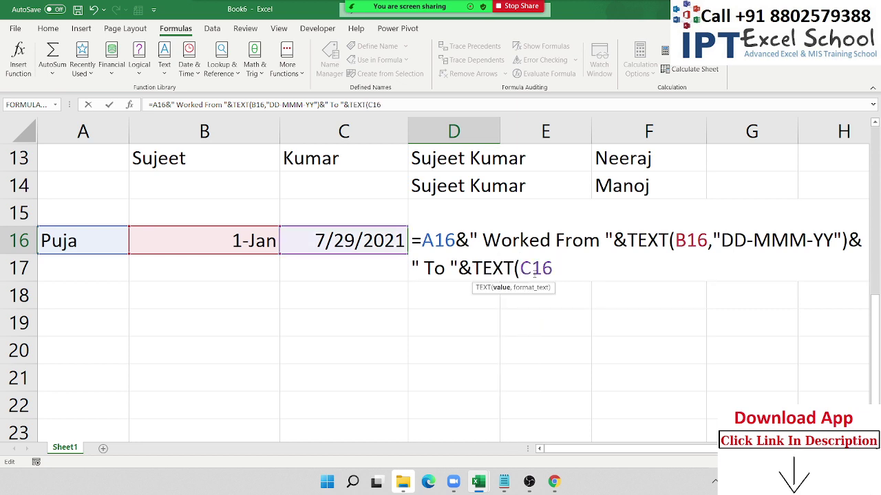
pyautogui.click(553, 269)
pyautogui.write(',"')
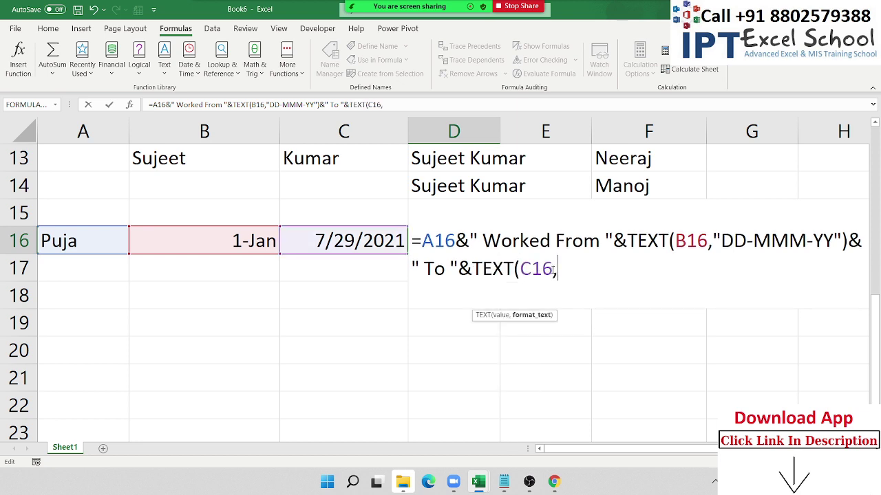
pyautogui.write('DD-<<<')
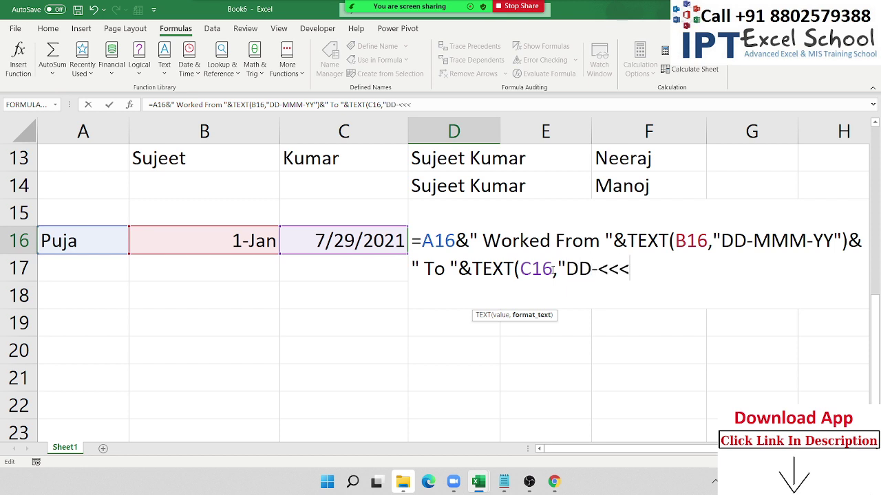
pyautogui.press('BackSpace')
pyautogui.press('BackSpace')
pyautogui.press('BackSpace')
pyautogui.write('MMM-')
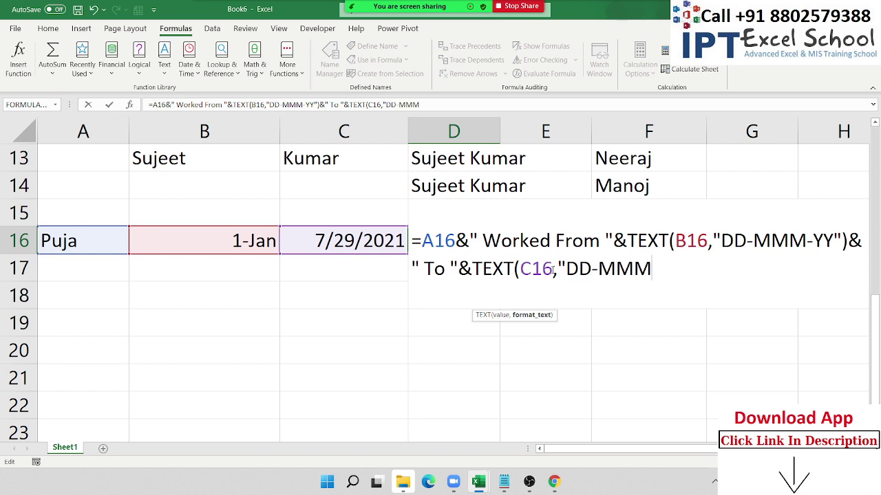
pyautogui.write('YY")')
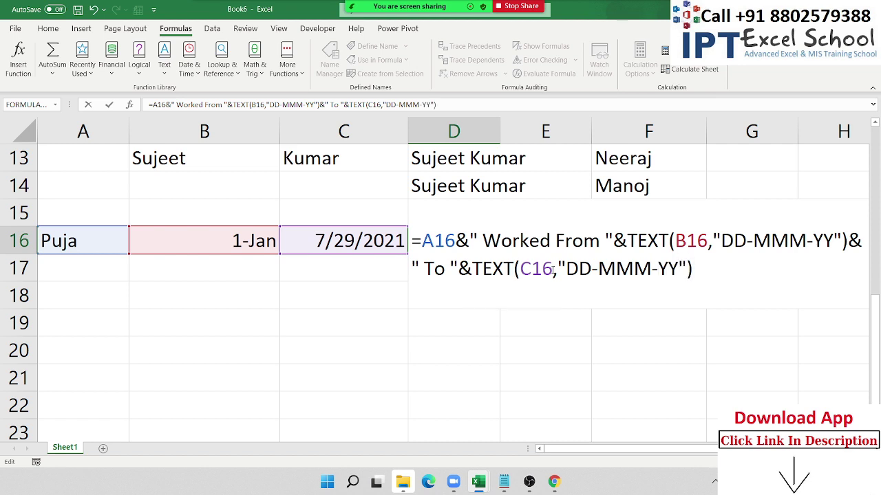
pyautogui.press('Return')
pyautogui.press('Up')
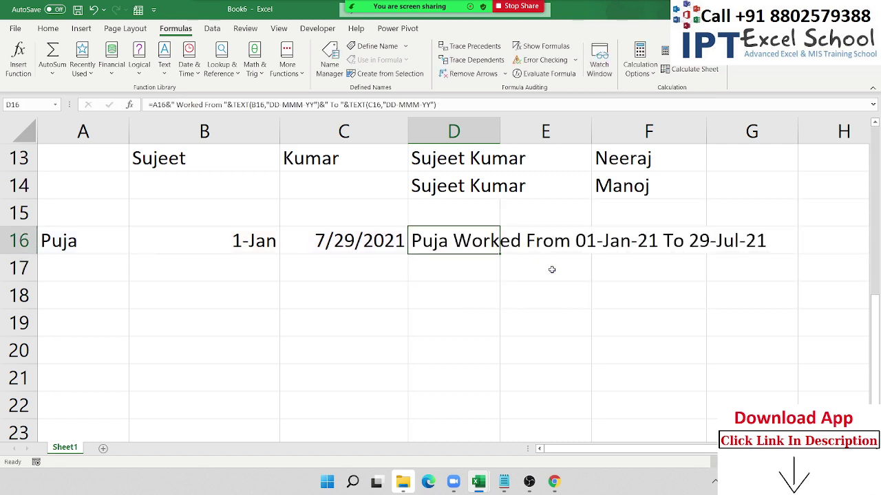
pyautogui.press('F2')
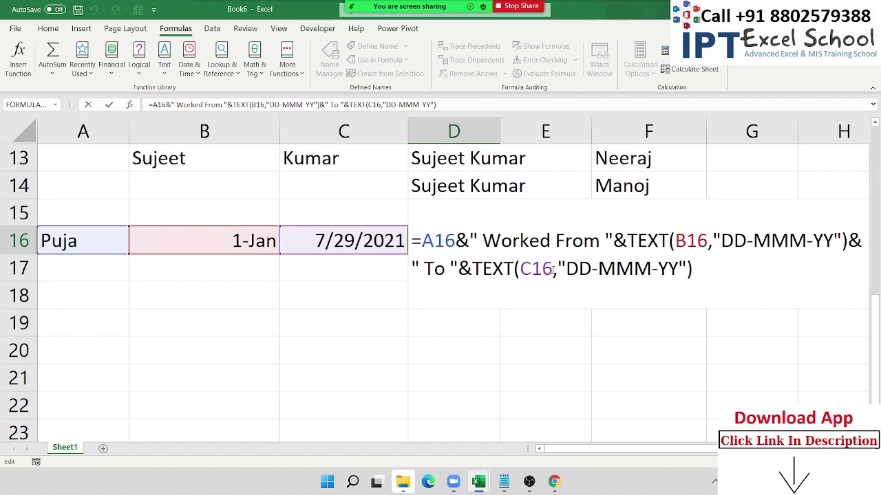
pyautogui.press('Return')
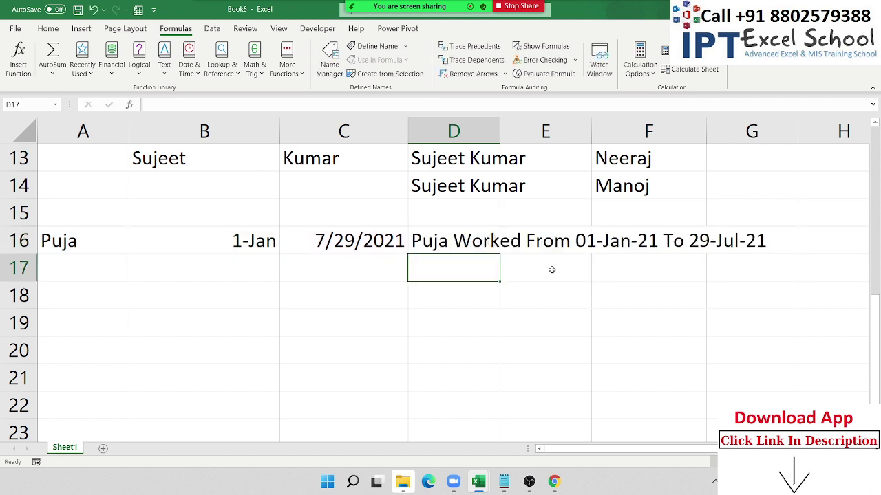
pyautogui.click(204, 314)
pyautogui.scroll(-1, 206, 314)
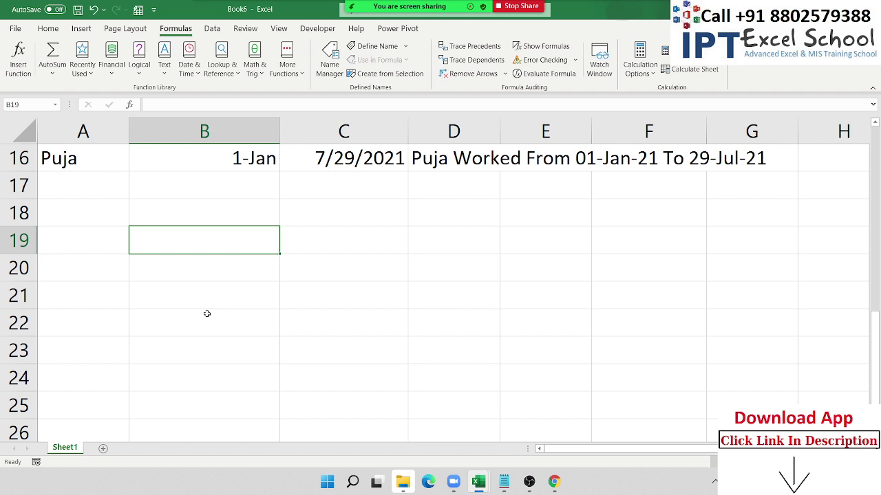
pyautogui.scroll(1, 186, 216)
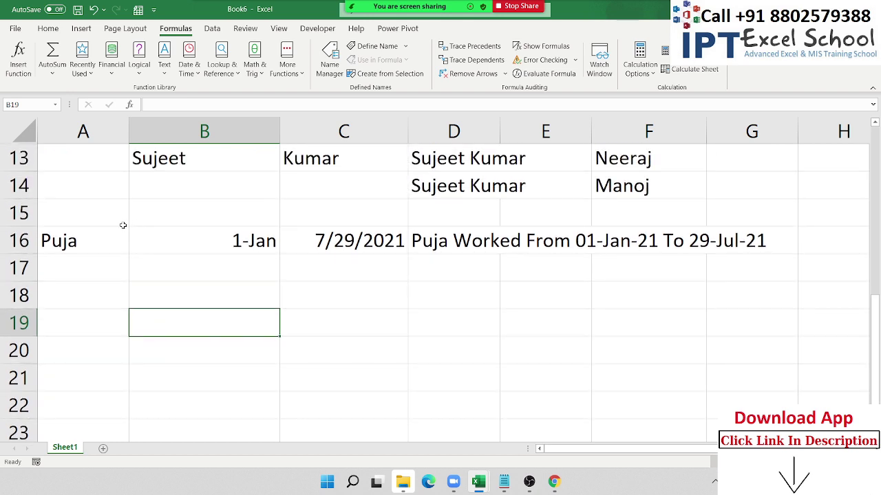
pyautogui.moveTo(115, 239); pyautogui.dragTo(304, 241)
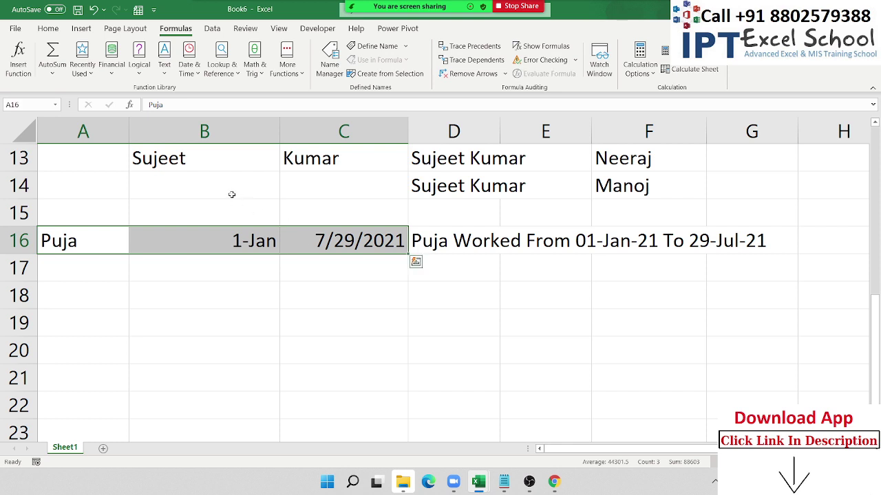
pyautogui.moveTo(206, 164); pyautogui.dragTo(307, 175)
pyautogui.scroll(-1, 121, 265)
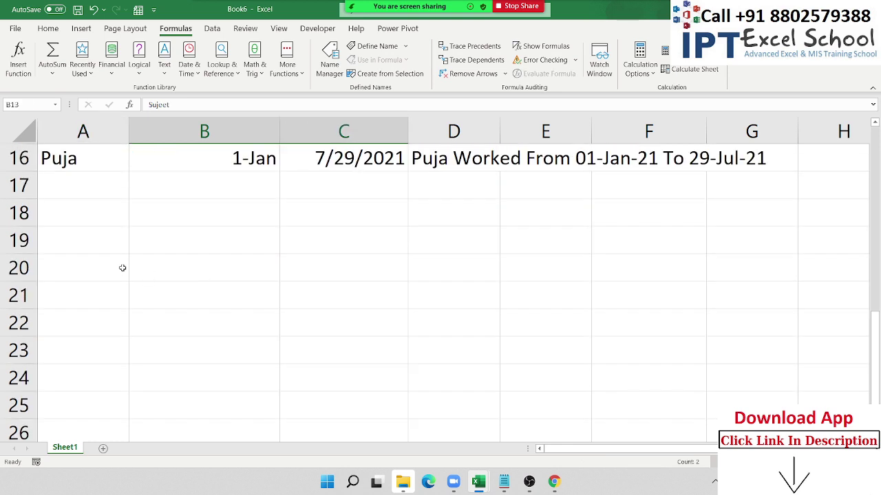
# - Enter 123.369.852 in cell B19
pyautogui.click(173, 238)
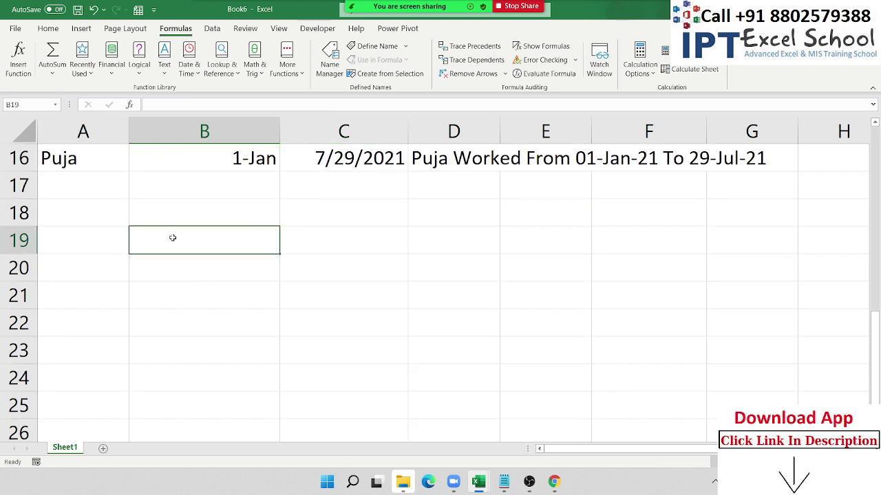
pyautogui.write('123.36')
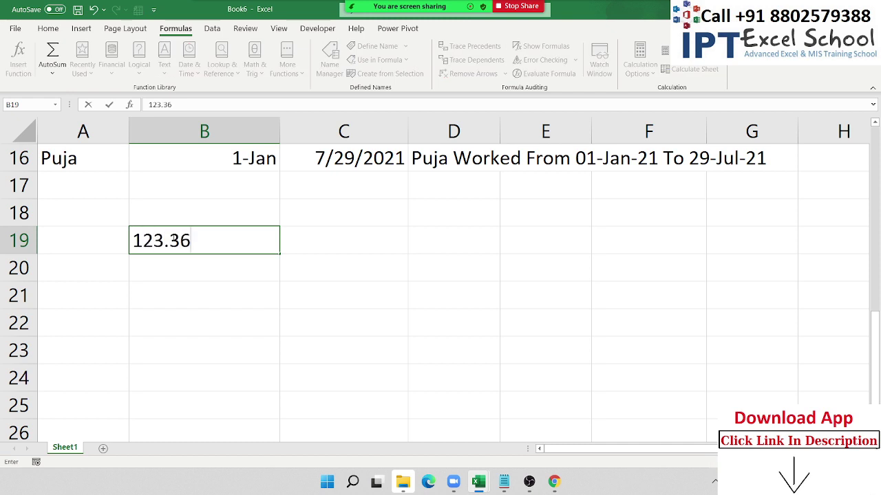
pyautogui.write('9.852')
pyautogui.press('Tab')
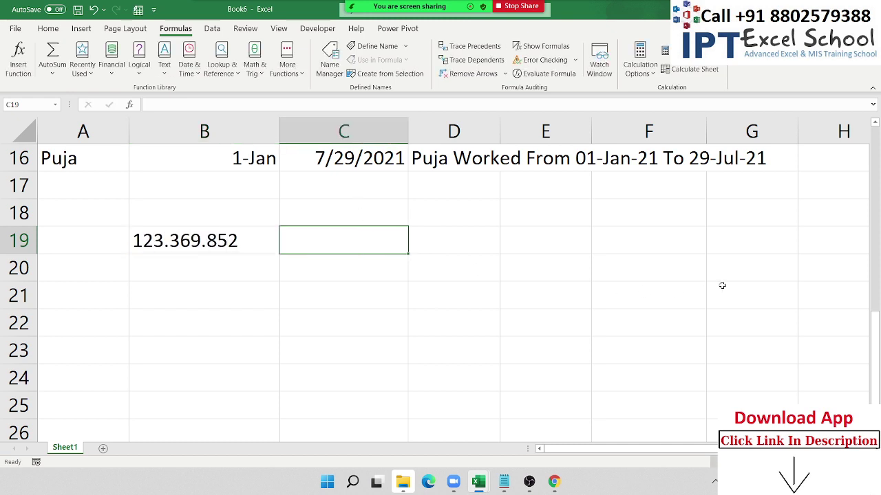
# - Enter =LEFT(B19,3) in C19 to get 123
pyautogui.write('=')
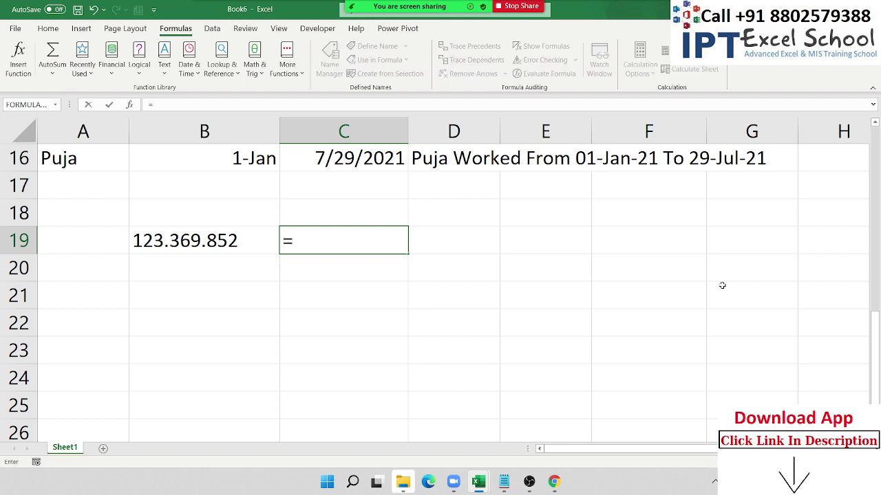
pyautogui.write('left')
pyautogui.press('Tab')
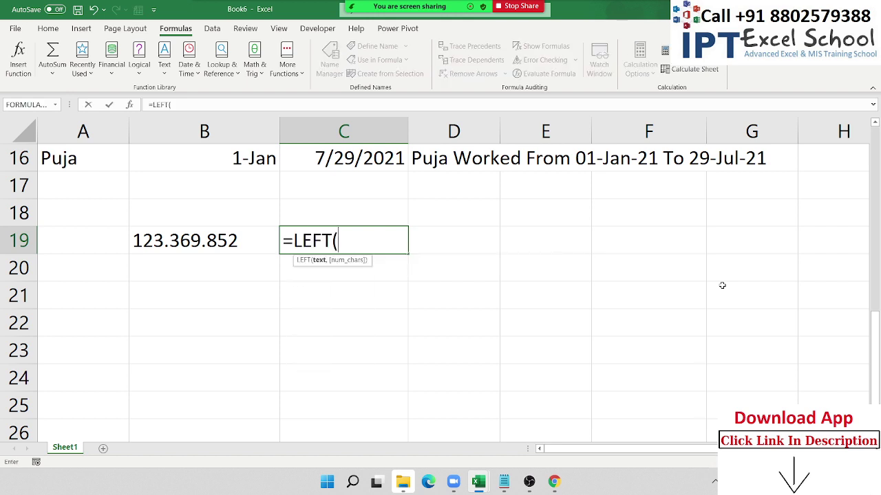
pyautogui.press('Left')
pyautogui.write(',')
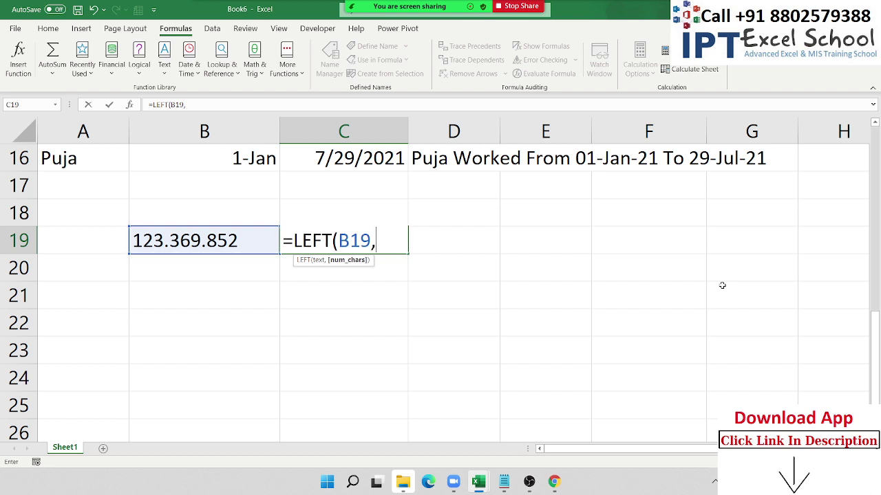
pyautogui.write('3')
pyautogui.press('Return')
pyautogui.press('Up')
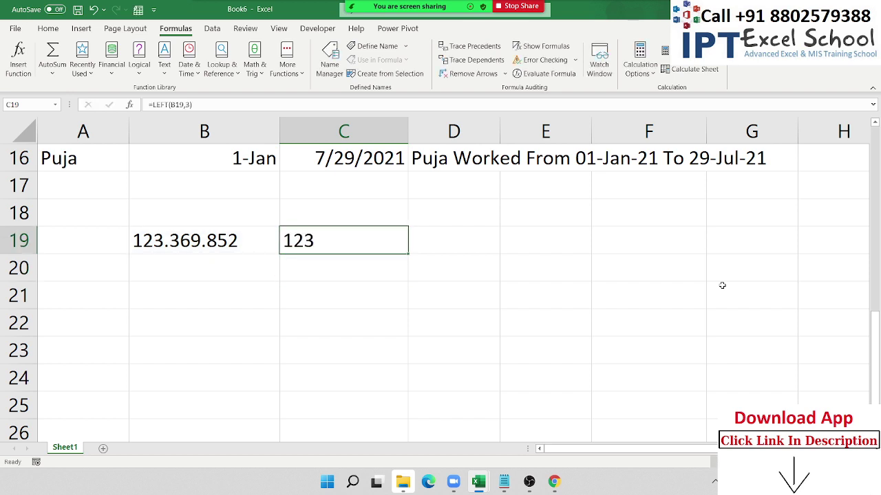
pyautogui.press('Right')
pyautogui.press('Right')
# - Enter =RIGHT(B19,3) in E19 to get 852
pyautogui.write('=ri')
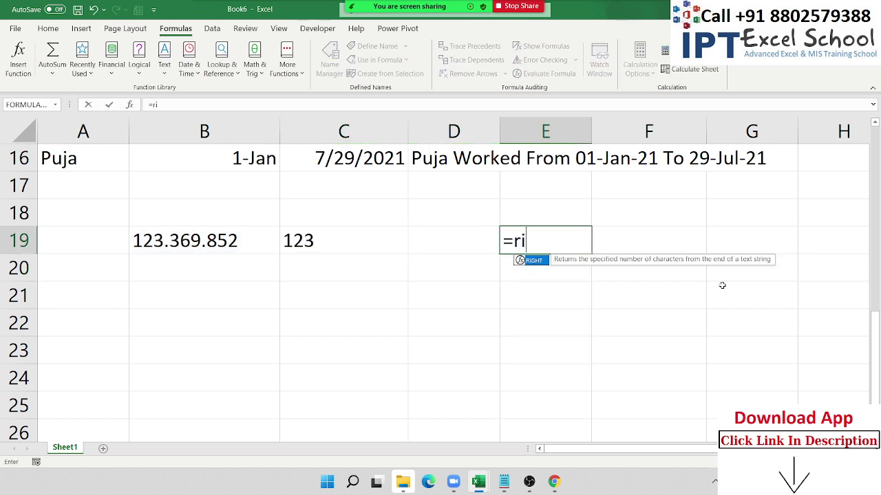
pyautogui.press('Tab')
pyautogui.press('Left')
pyautogui.press('Left')
pyautogui.press('Left')
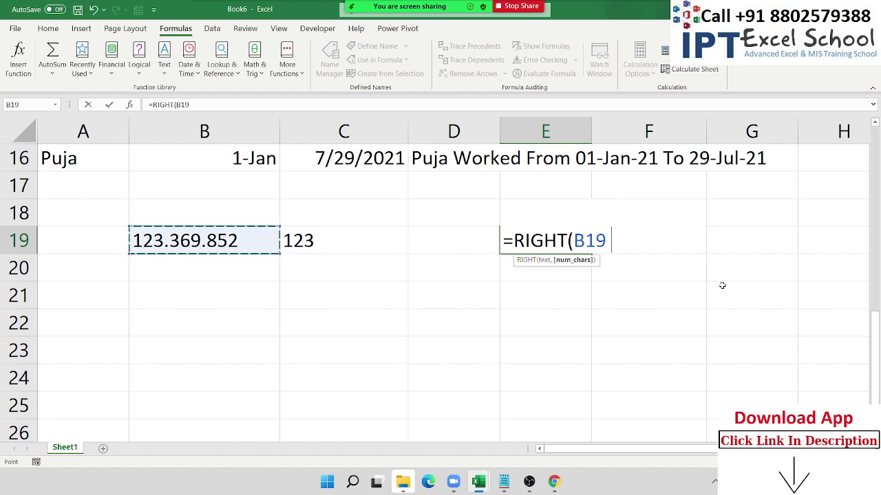
pyautogui.write(',3')
pyautogui.press('Return')
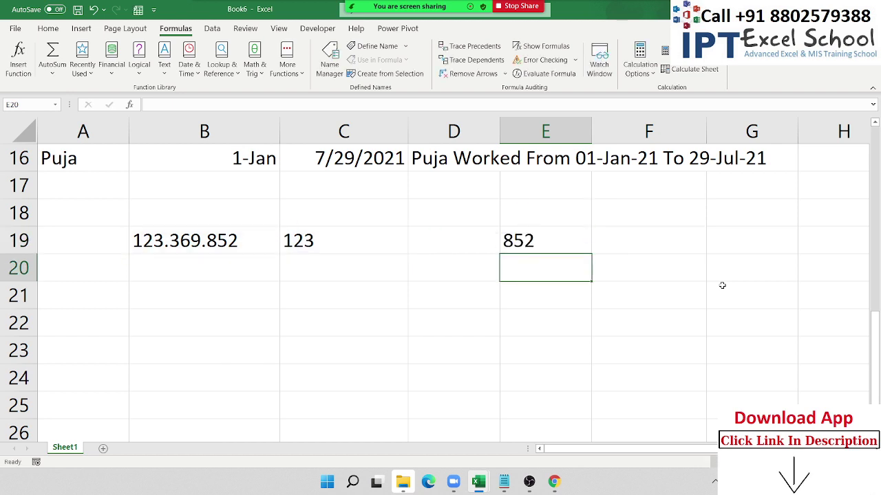
pyautogui.press('Up')
pyautogui.press('Left')
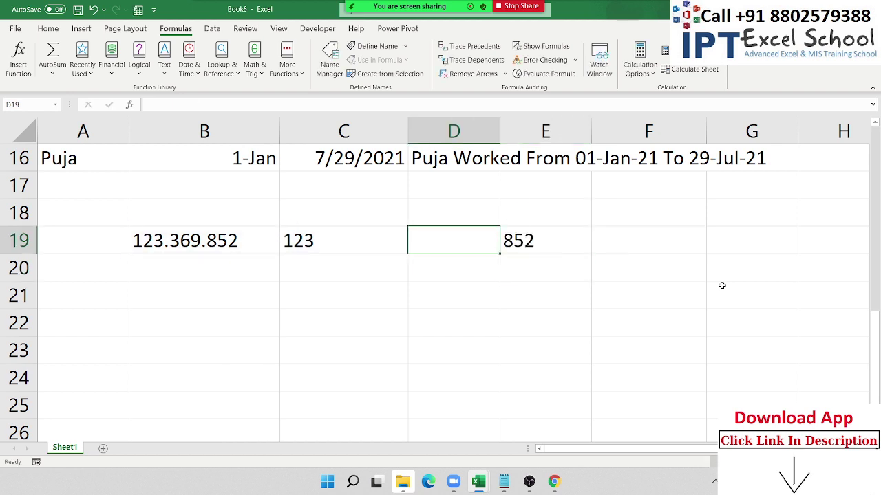
# - Enter =MID(B19,5,3) in D19 to get 369
pyautogui.write('=mid')
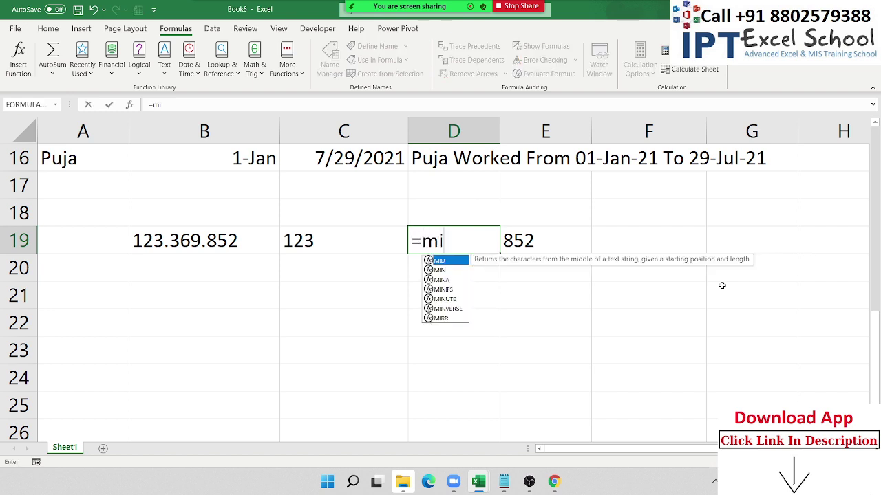
pyautogui.press('Tab')
pyautogui.press('Left')
pyautogui.press('Left')
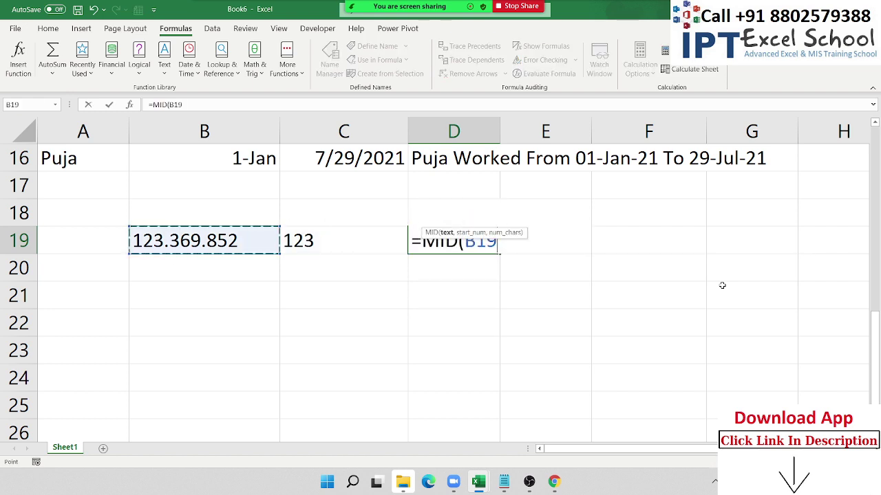
pyautogui.write(',')
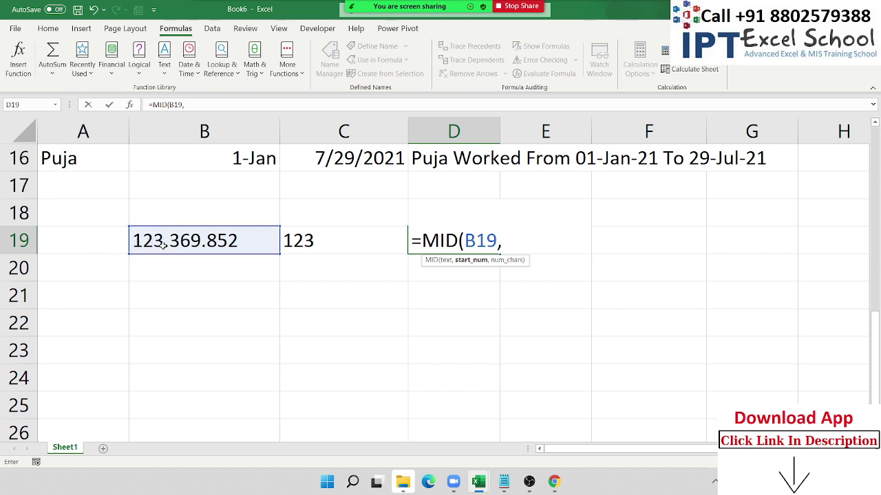
pyautogui.write('5,')
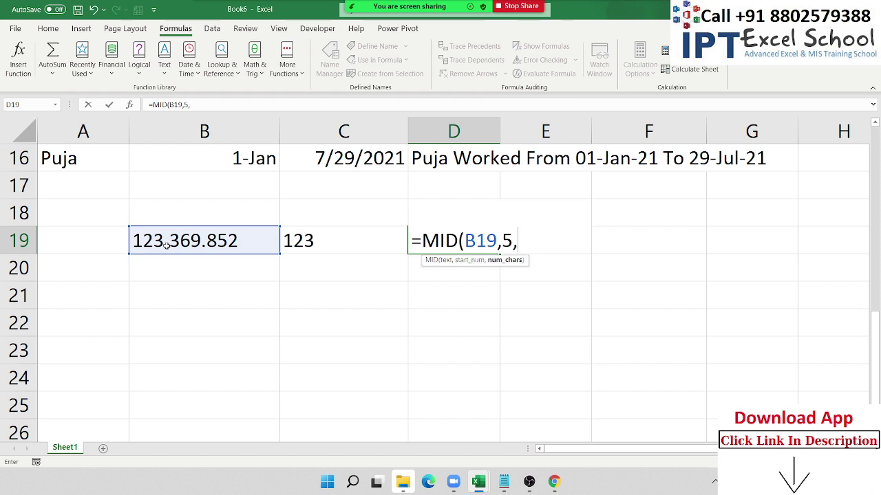
pyautogui.write('3')
pyautogui.press('Return')
pyautogui.press('Up')
pyautogui.press('Left')
pyautogui.press('Left')
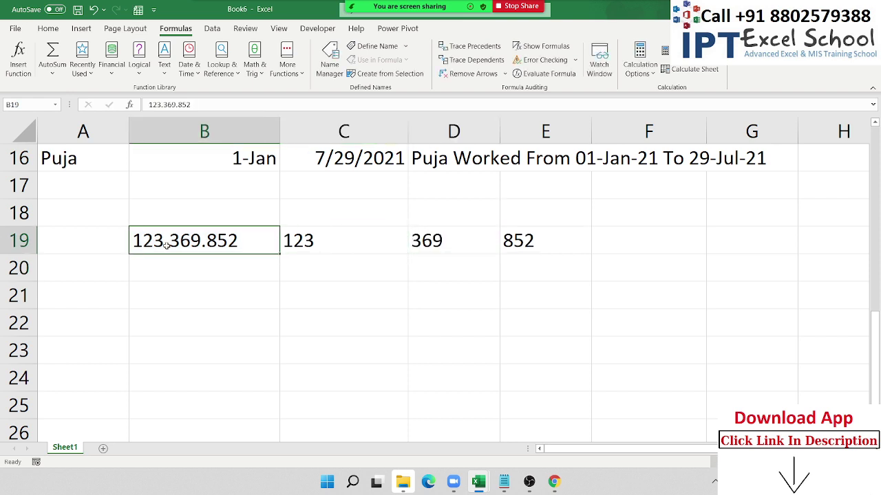
pyautogui.press('Right')
pyautogui.press('Right')
pyautogui.press('Left')
pyautogui.press('Left')
pyautogui.press('F2')
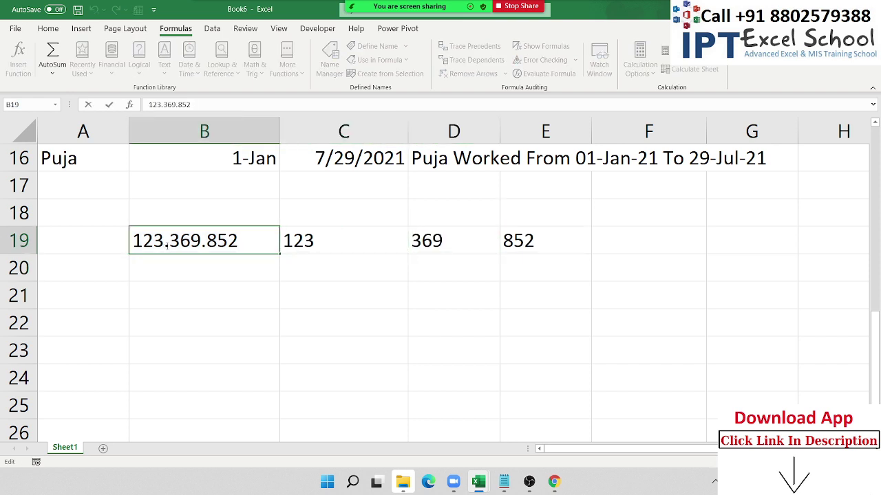
pyautogui.press('Tab')
pyautogui.press('F2')
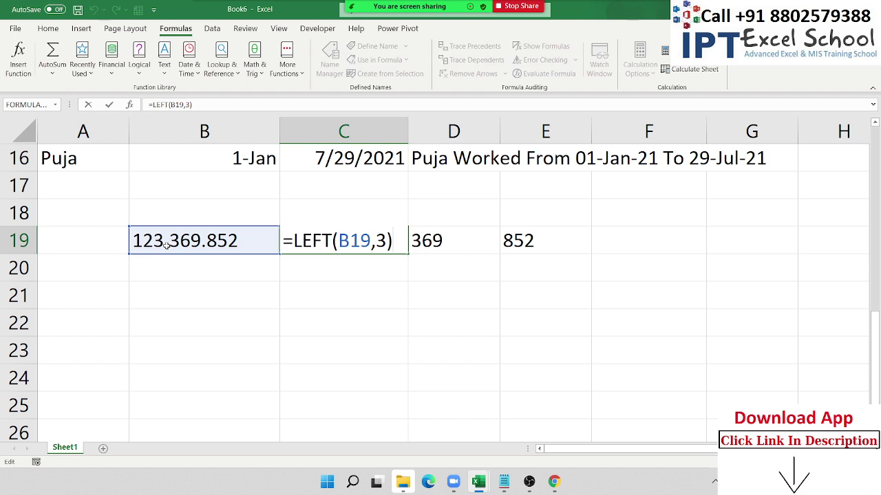
pyautogui.press('Left')
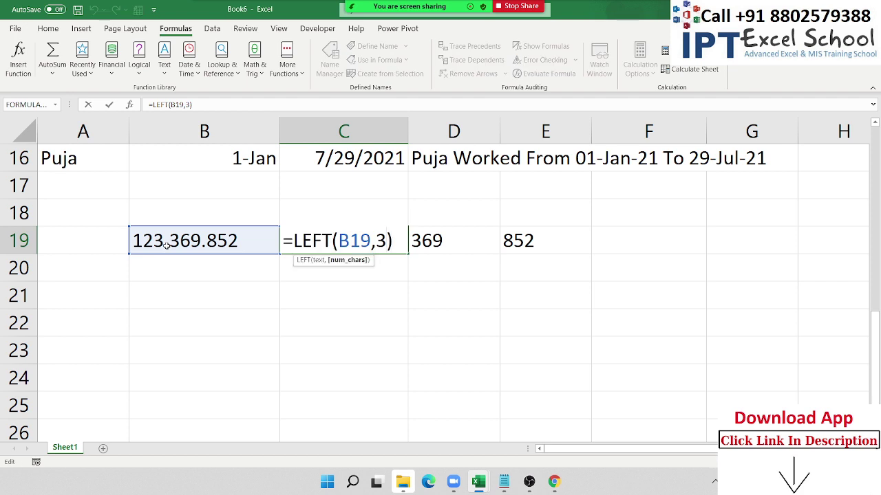
pyautogui.press('Return')
pyautogui.press('Right')
pyautogui.press('Right')
pyautogui.press('Up')
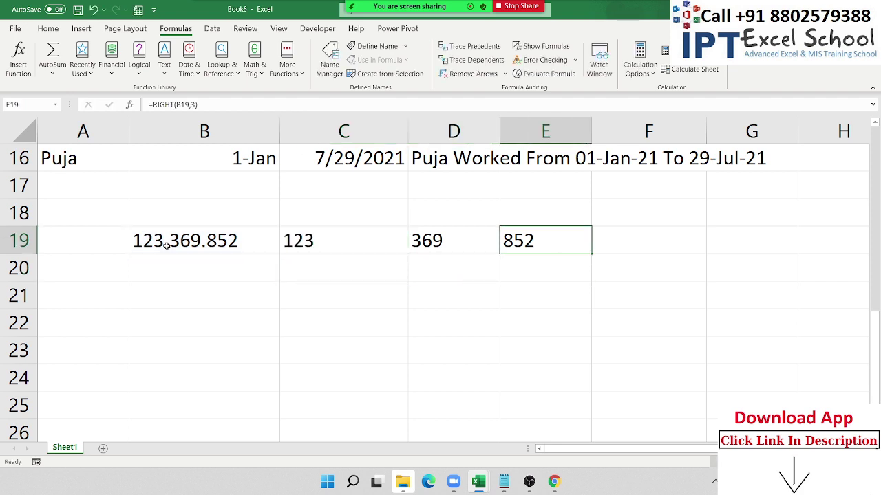
pyautogui.press('F2')
pyautogui.press('Left')
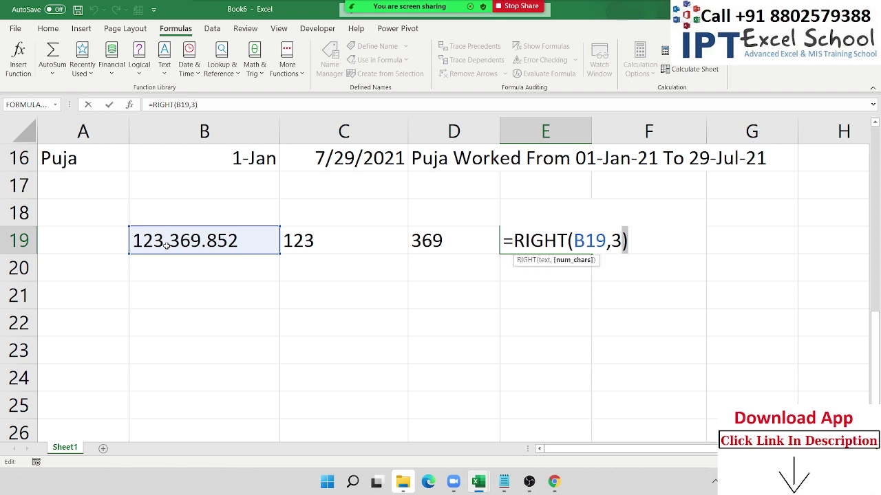
pyautogui.press('Return')
pyautogui.press('Up')
pyautogui.press('Left')
pyautogui.press('F2')
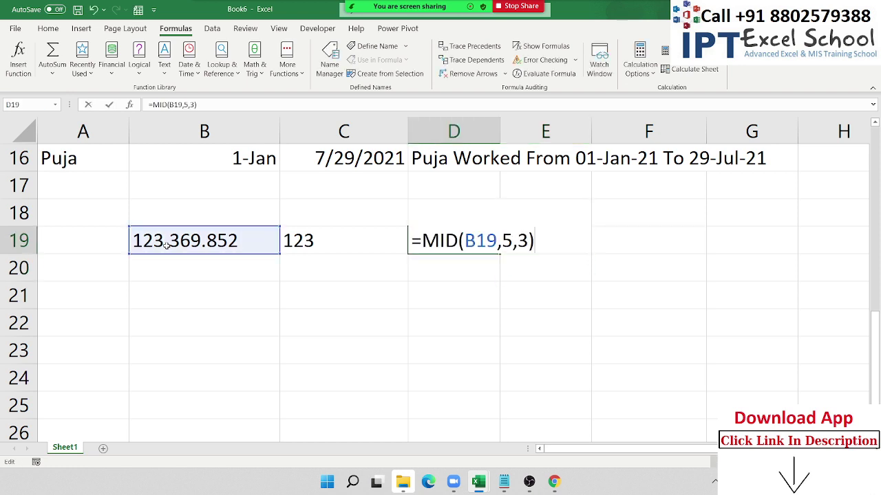
pyautogui.press('Left')
pyautogui.press('Left')
pyautogui.press('Left')
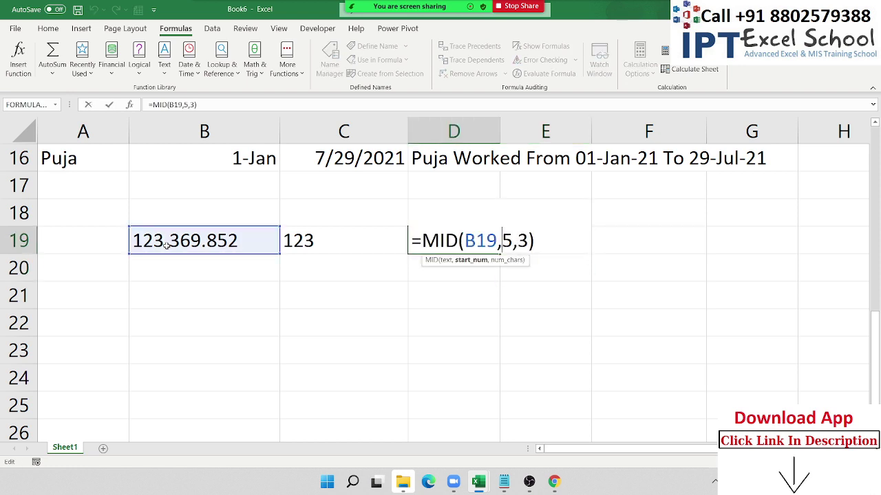
pyautogui.hotkey('shift', 'Right')
pyautogui.press('Return')
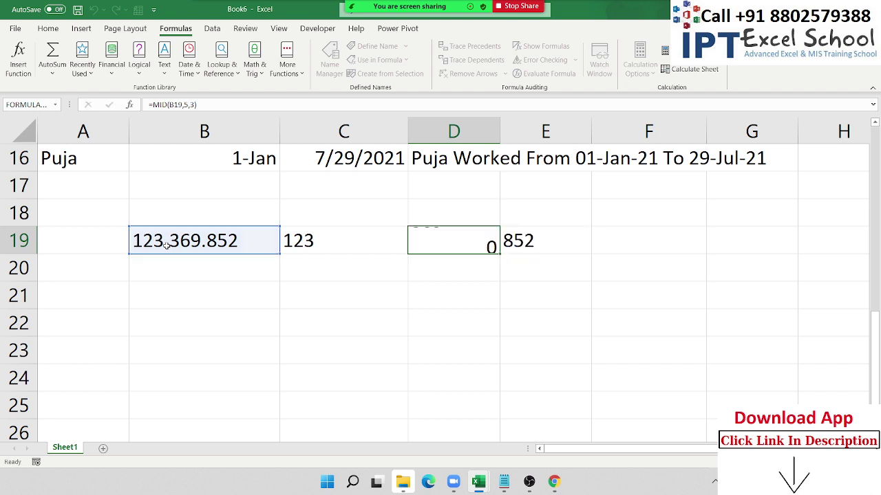
pyautogui.press('Down')
pyautogui.press('Down')
pyautogui.press('Left')
pyautogui.press('Left')
pyautogui.press('Left')
pyautogui.press('Right')
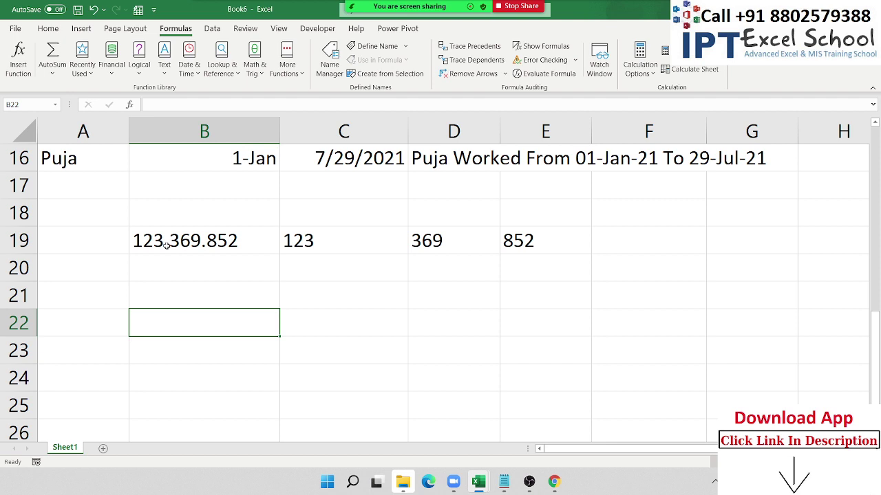
# - Enter the e-mail address in B22 and widen column B to fit it
pyautogui.write('ipt')
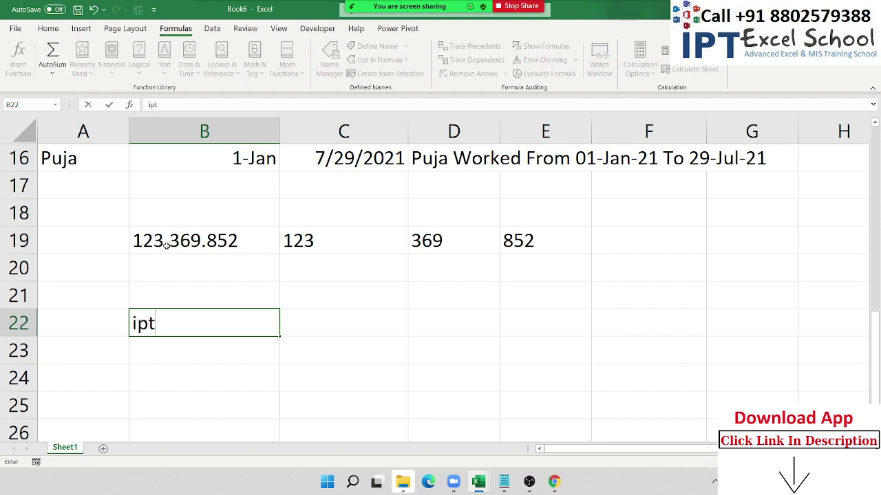
pyautogui.press('BackSpace')
pyautogui.press('BackSpace')
pyautogui.press('BackSpace')
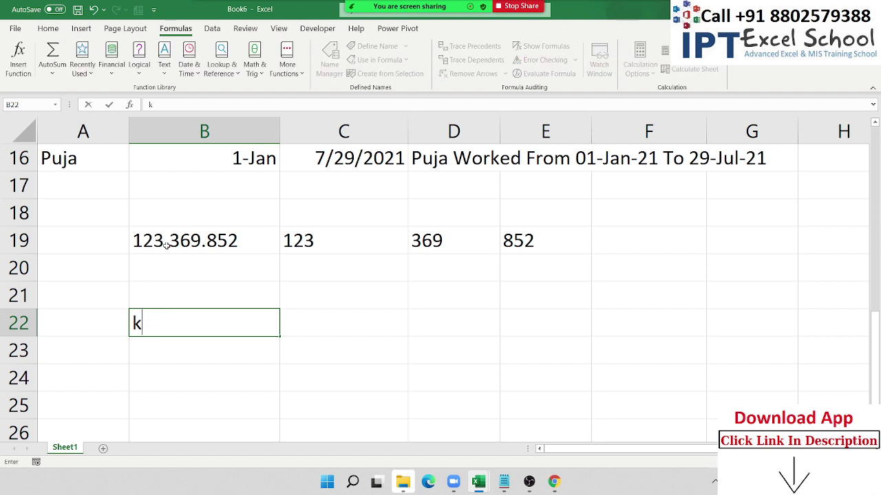
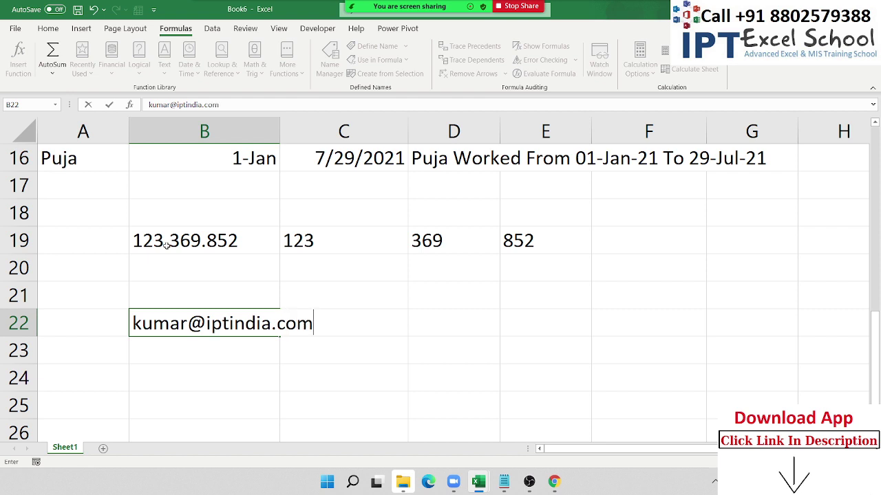
pyautogui.press('Return')
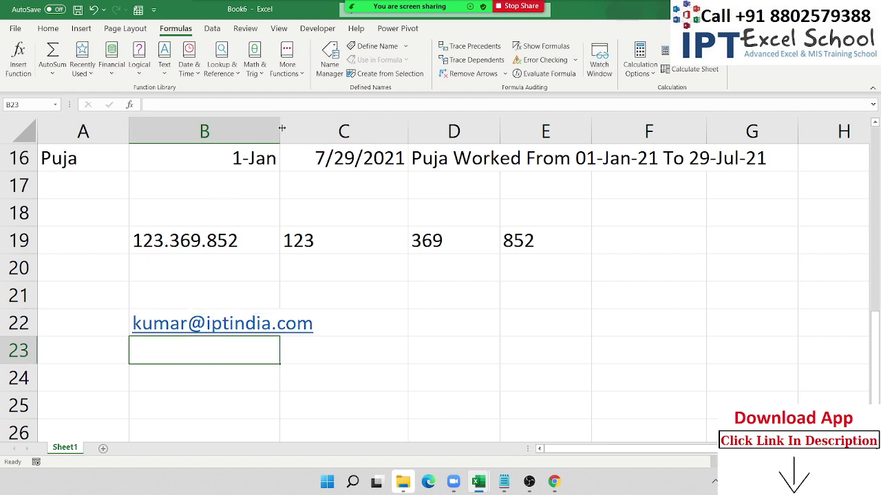
pyautogui.moveTo(281, 128); pyautogui.dragTo(319, 128)
pyautogui.moveTo(248, 346); pyautogui.dragTo(239, 424)
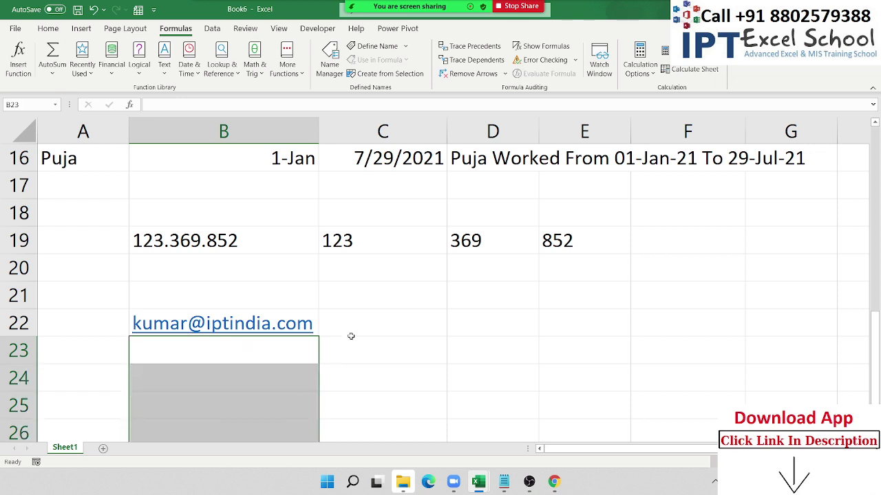
# - Add the headings ID in C21 and Site in D21
pyautogui.click(369, 305)
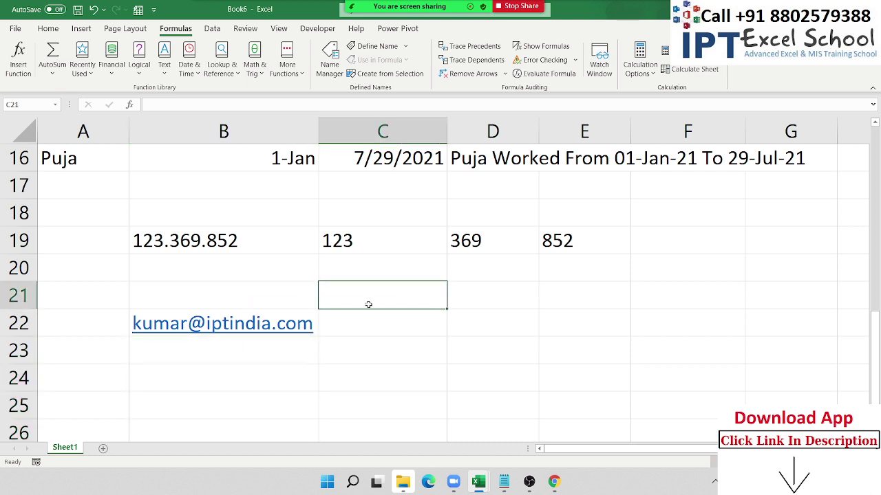
pyautogui.write('ID')
pyautogui.press('Tab')
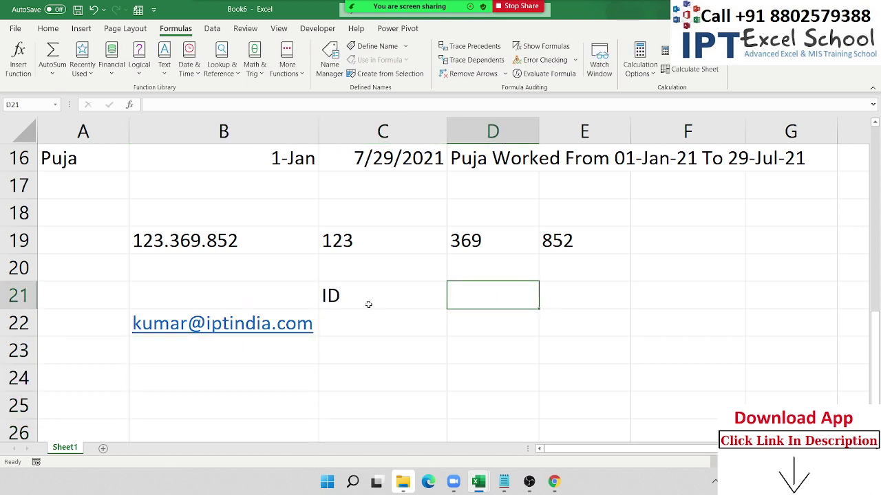
pyautogui.write('Site')
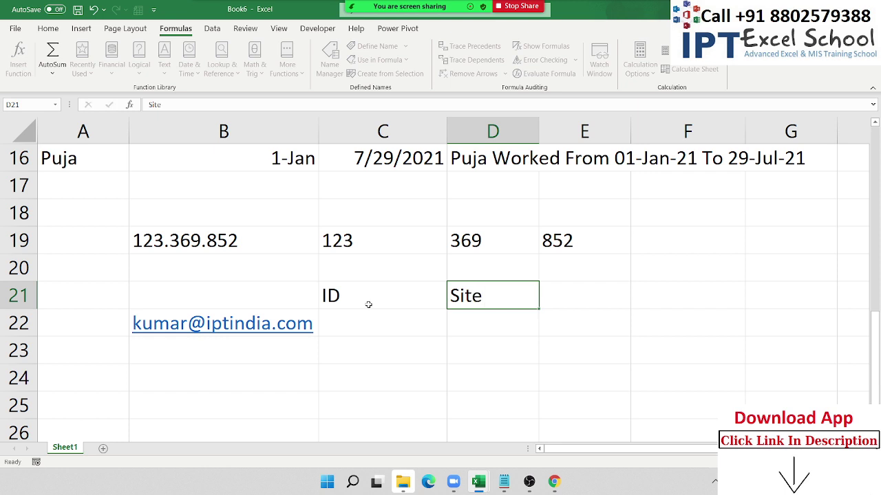
pyautogui.press('Return')
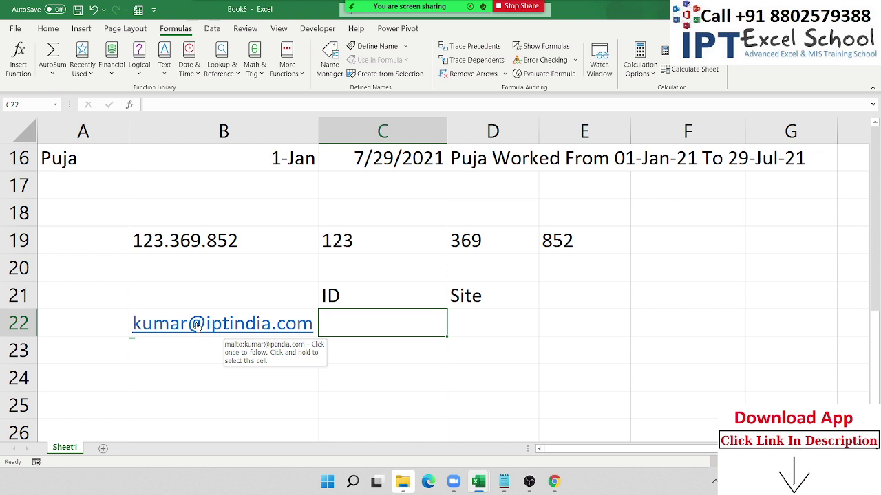
pyautogui.click(343, 358)
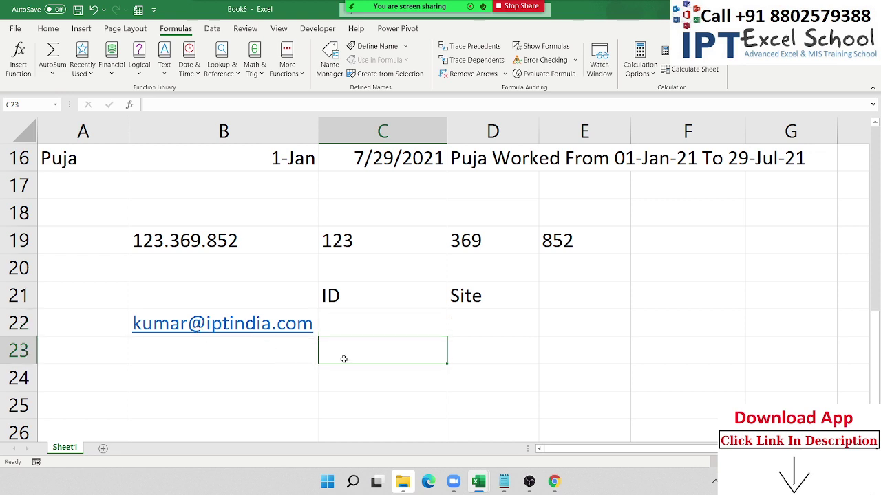
pyautogui.press('Up')
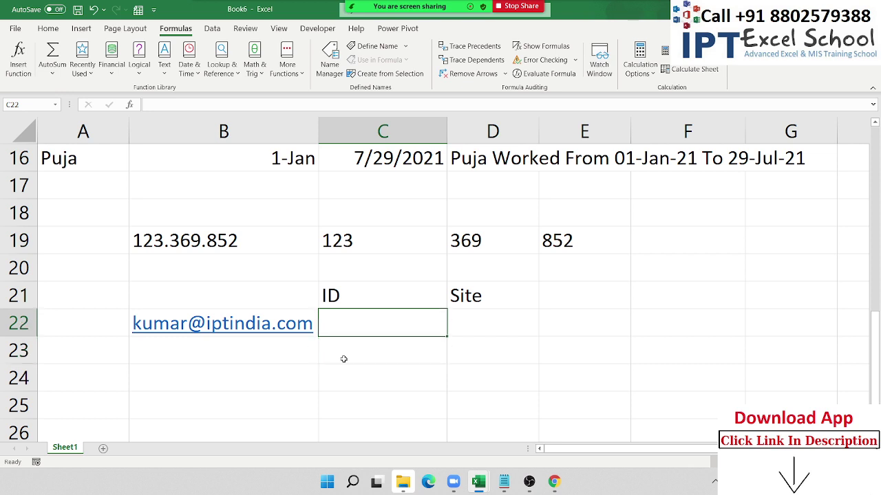
pyautogui.write('=')
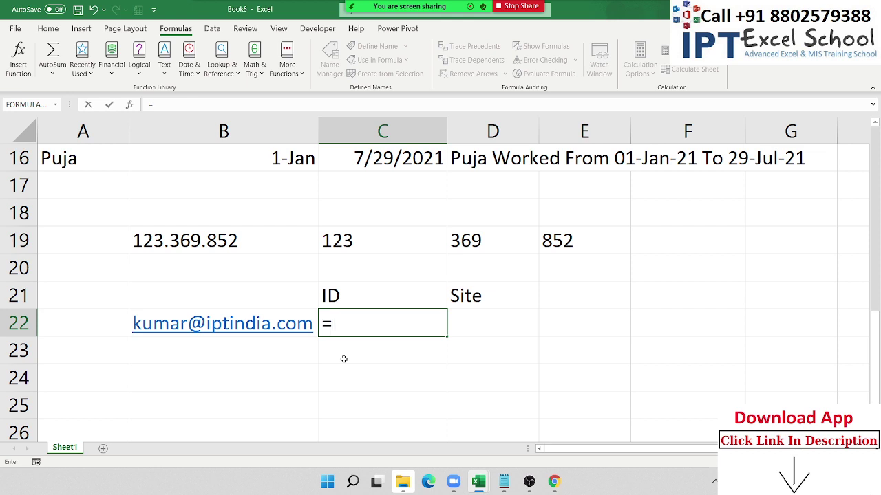
pyautogui.write('find')
# - Replace the started formula in C22 with =LEFT(B22,5)
pyautogui.press('Escape')
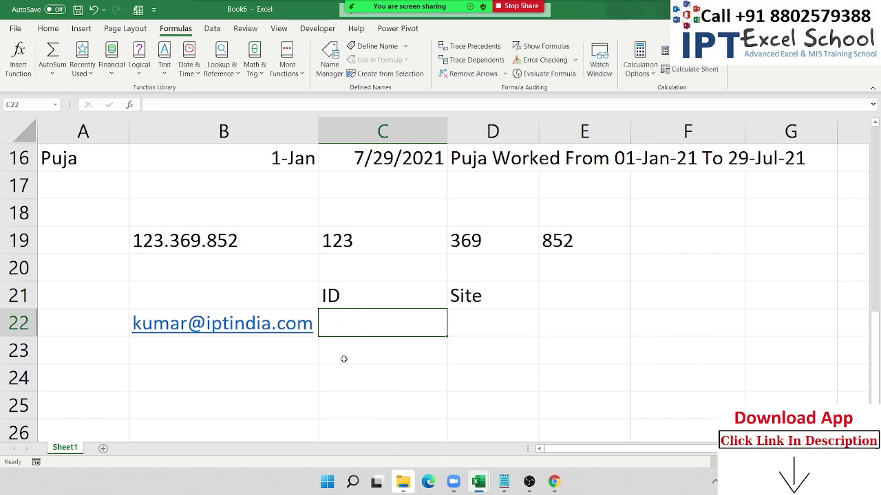
pyautogui.write('=le')
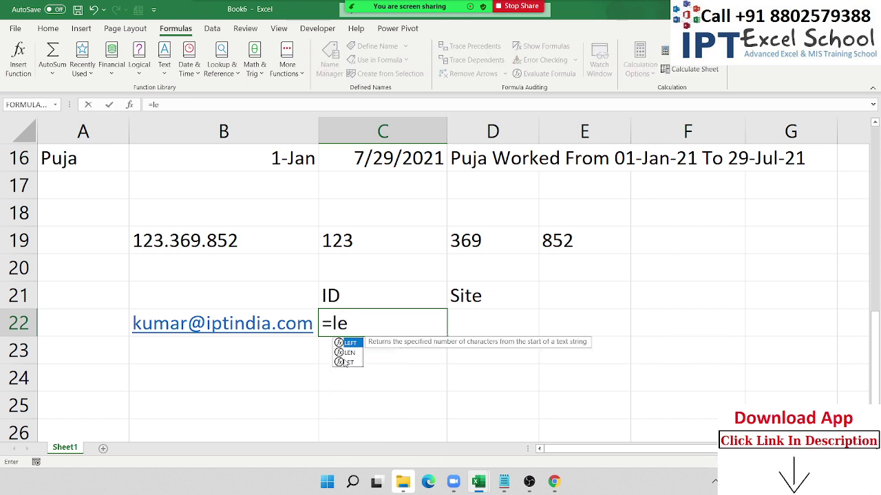
pyautogui.press('Tab')
pyautogui.press('Left')
pyautogui.write(',5')
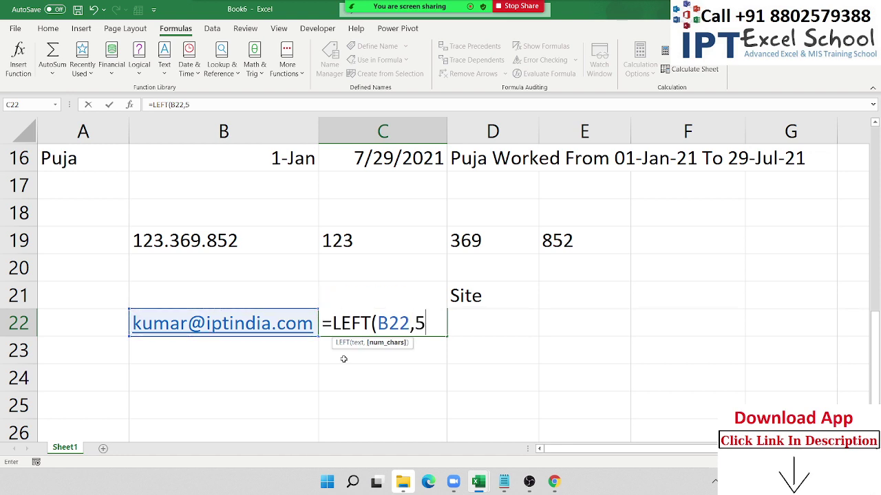
pyautogui.press('Return')
pyautogui.press('Up')
# - Inspect the fixed character count 5 in C22's formula without changing it
pyautogui.press('F2')
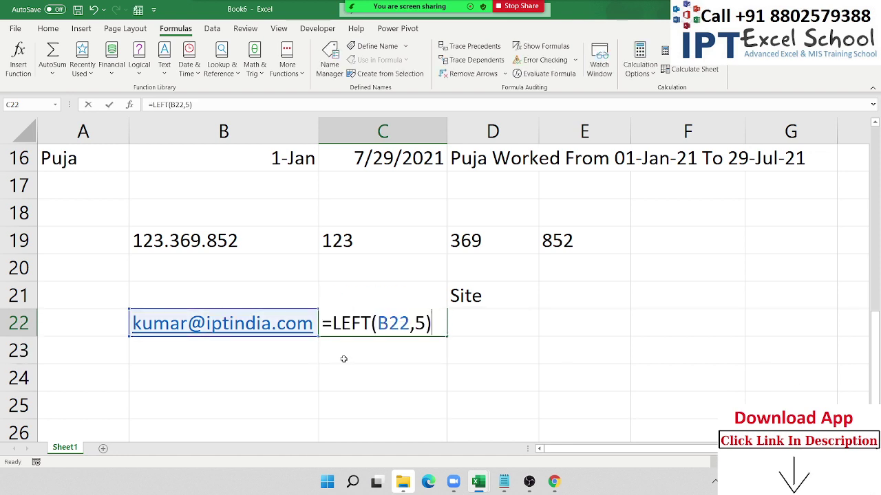
pyautogui.press('Left')
pyautogui.hotkey('shift', 'Left')
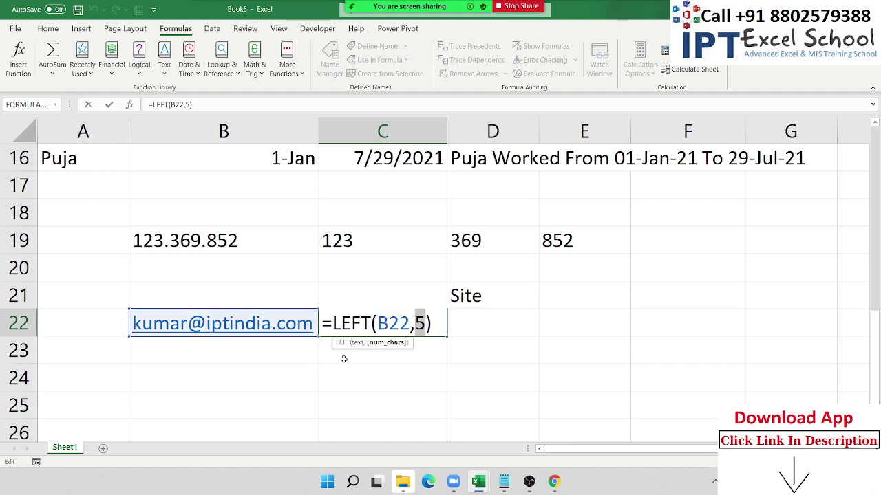
pyautogui.press('Escape')
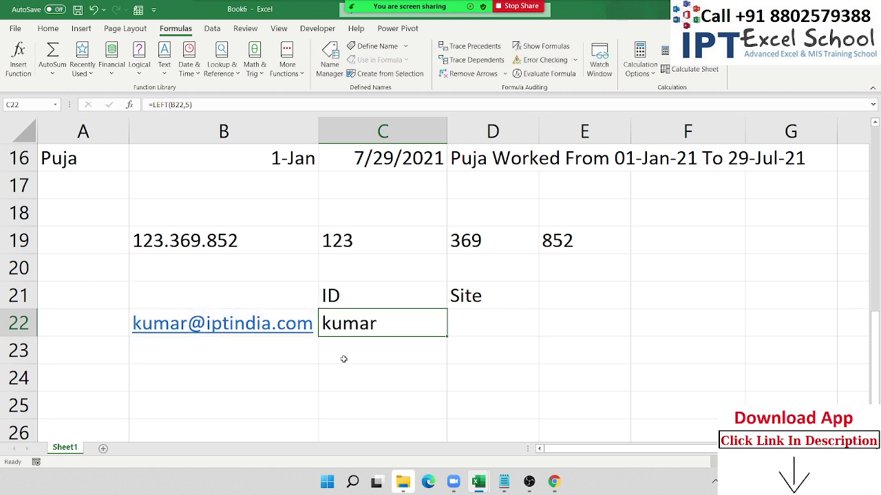
pyautogui.press('Down')
pyautogui.press('Left')
pyautogui.press('Left')
pyautogui.press('Up')
pyautogui.press('Right')
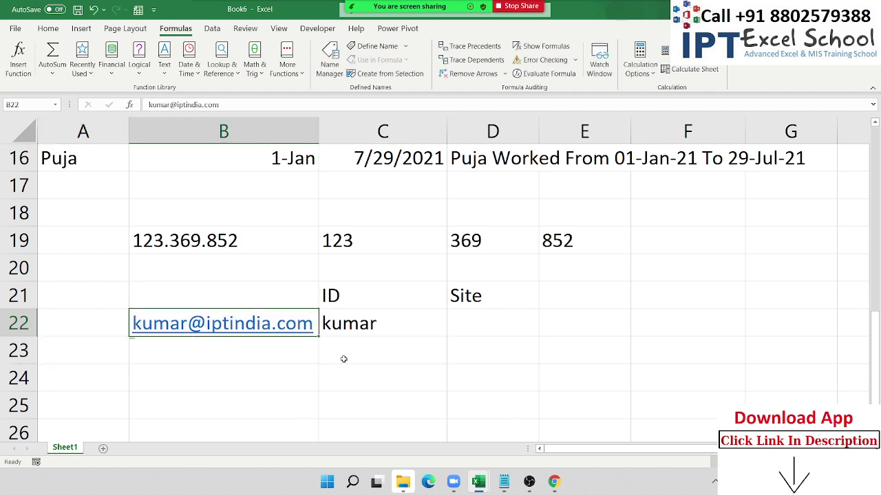
pyautogui.press('Right')
pyautogui.press('Right')
pyautogui.press('Down')
# - Enter =FIND("@",B22,1) in C23, which returns 6
pyautogui.press('Left')
pyautogui.press('F2')
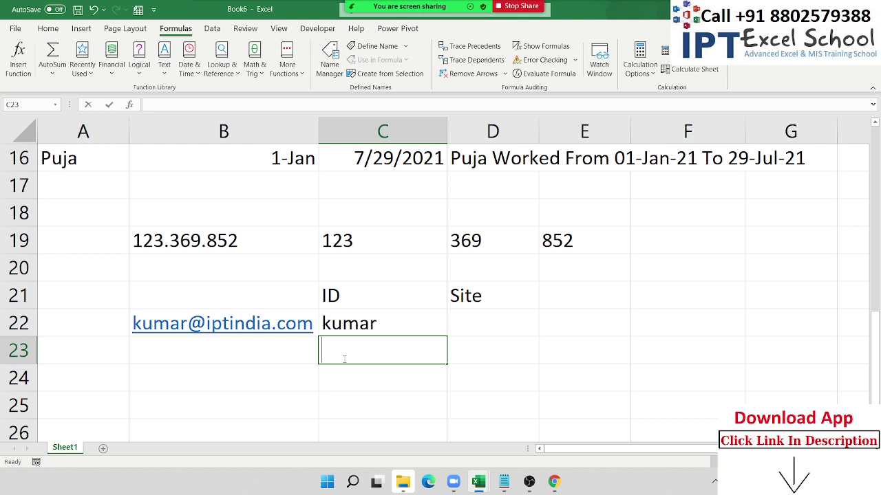
pyautogui.write('=fin')
pyautogui.press('Tab')
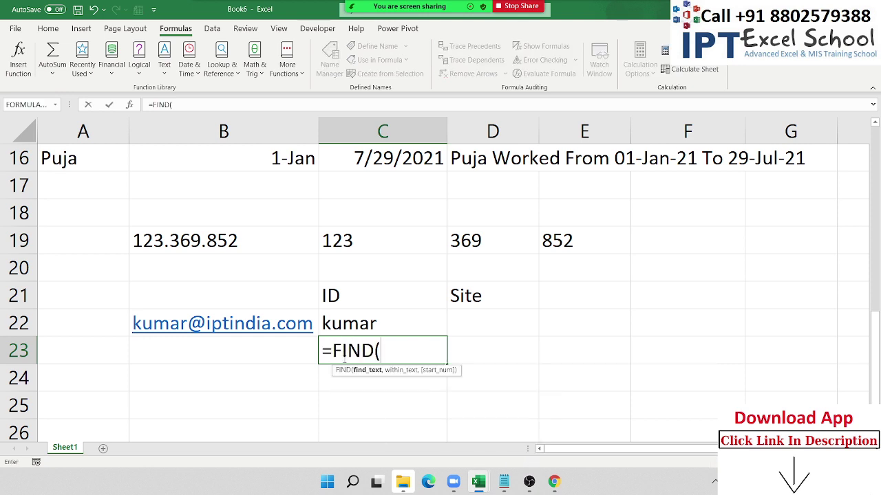
pyautogui.write('"@",')
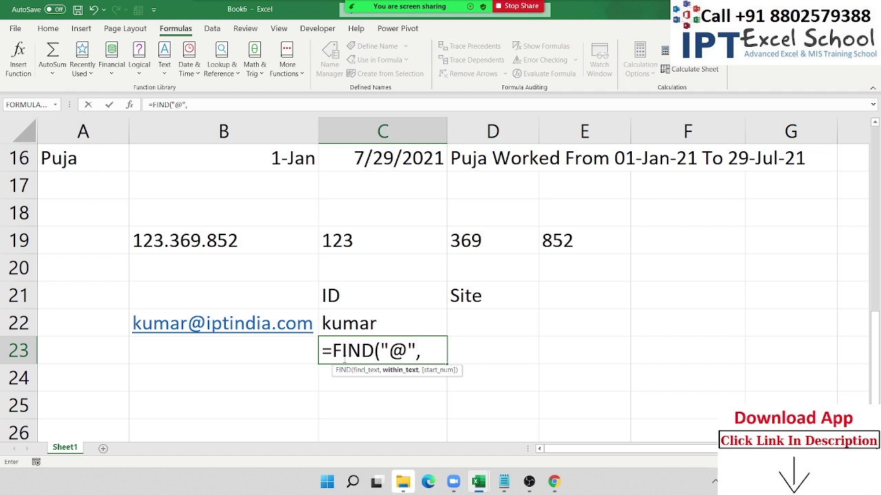
pyautogui.click(198, 323)
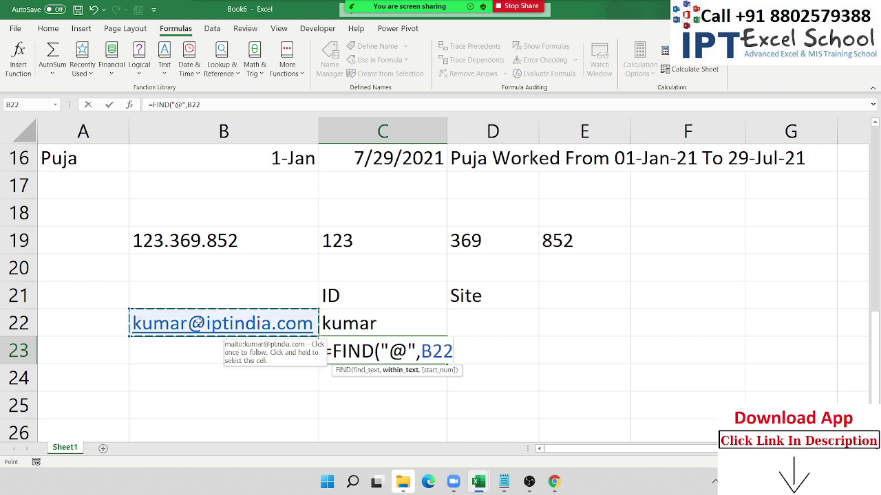
pyautogui.write(',1)')
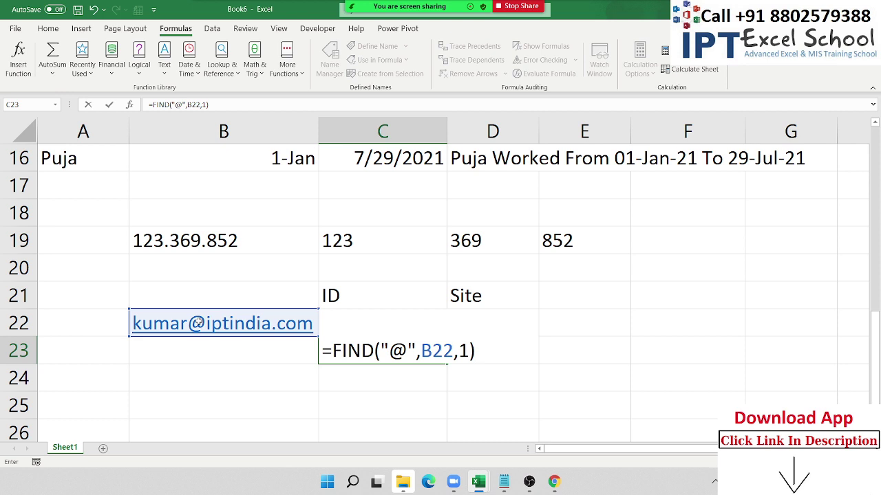
pyautogui.press('Return')
pyautogui.press('Up')
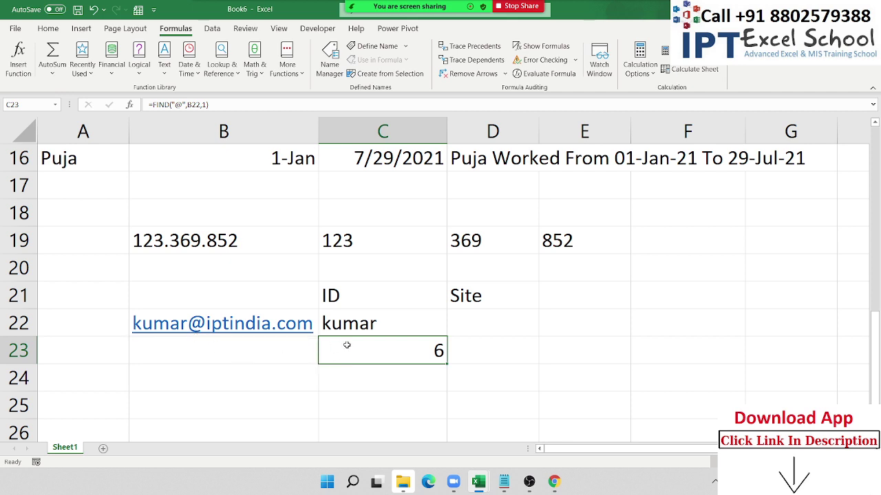
# - Change C22's ID formula from a fixed 5 to =LEFT(B22,C23-1), using the @ position
pyautogui.doubleClick(387, 330)
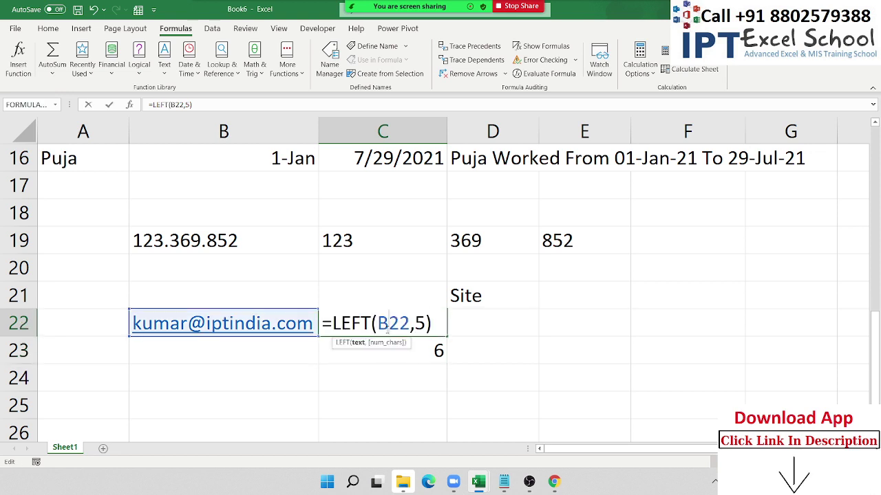
pyautogui.click(420, 323)
pyautogui.press('BackSpace')
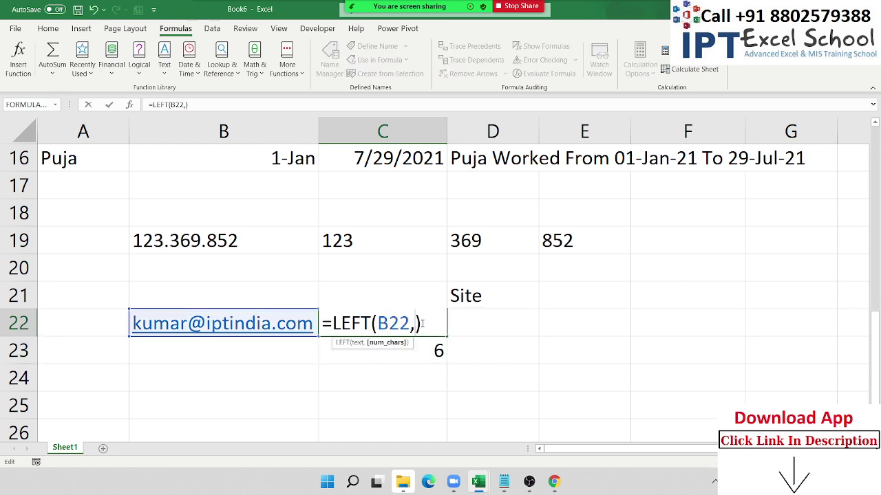
pyautogui.click(425, 346)
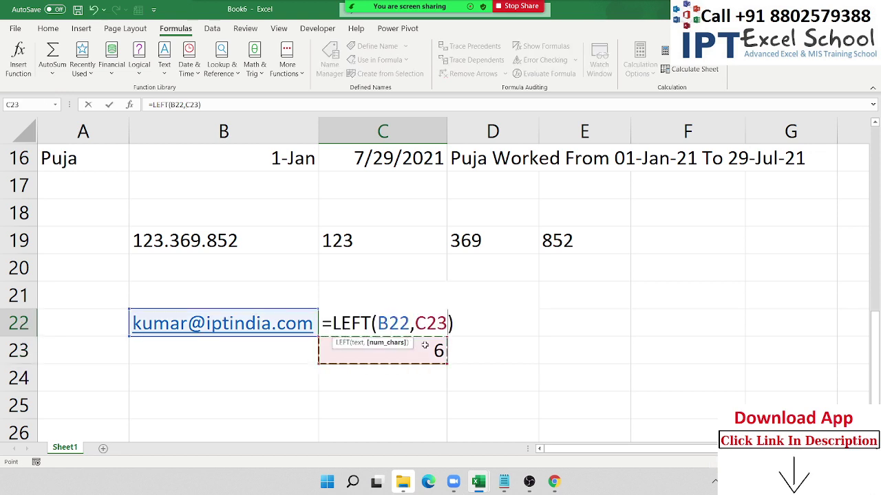
pyautogui.write('-1')
pyautogui.press('Return')
pyautogui.press('Up')
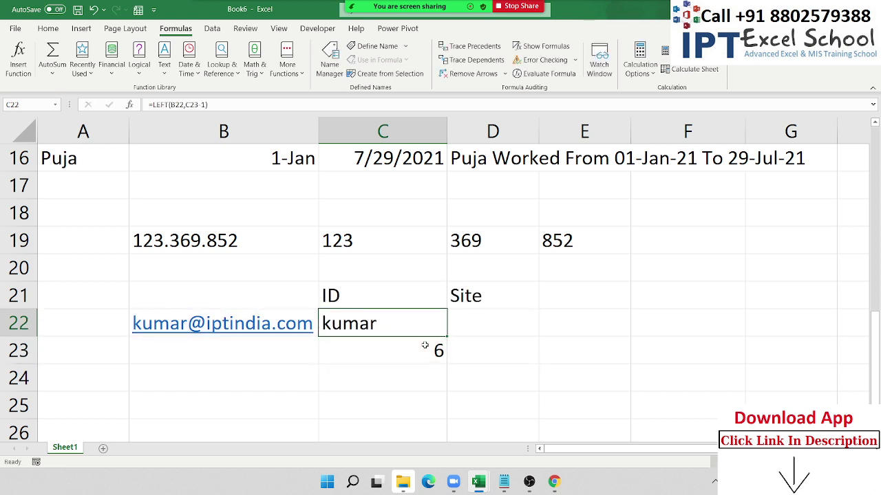
pyautogui.press('Right')
# - Enter =RIGHT(B22,LEN(B22)-C23) in D22 so it returns the domain iptindia.com
pyautogui.write('=')
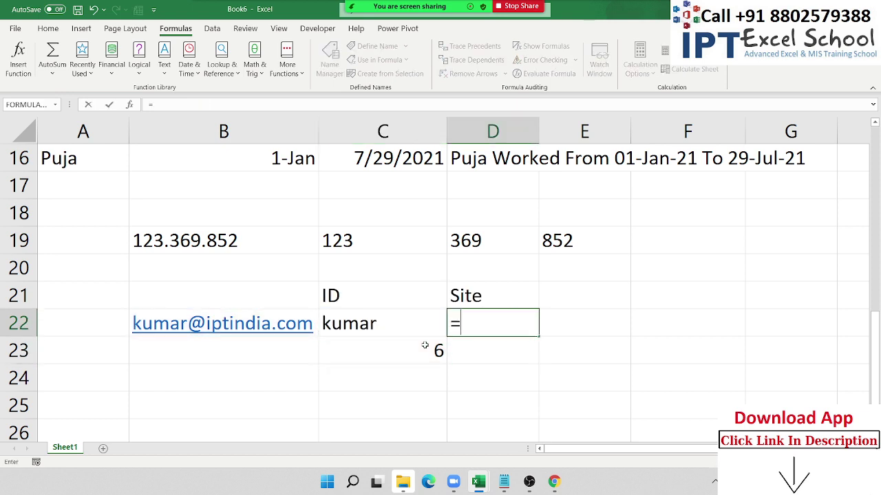
pyautogui.press('Tab')
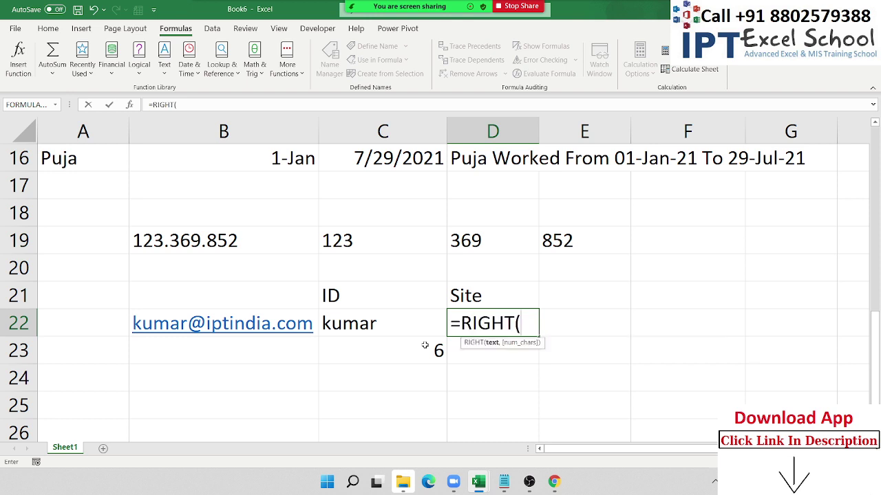
pyautogui.click(297, 322)
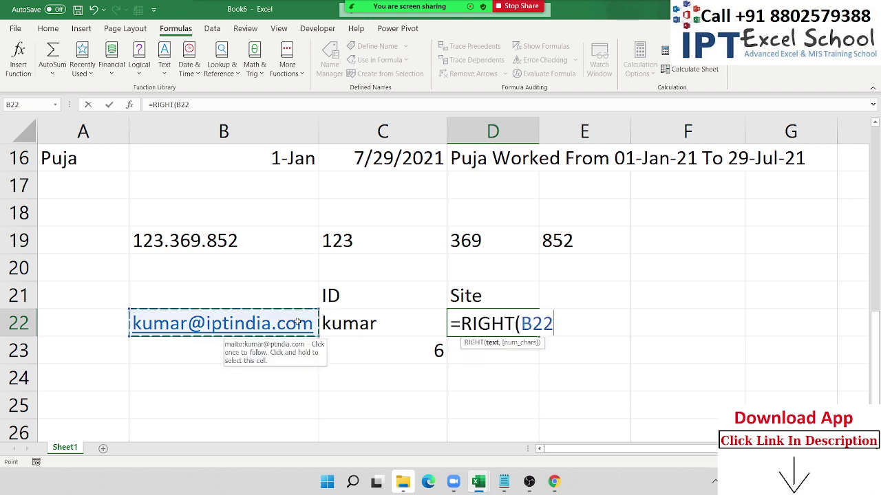
pyautogui.write(',len')
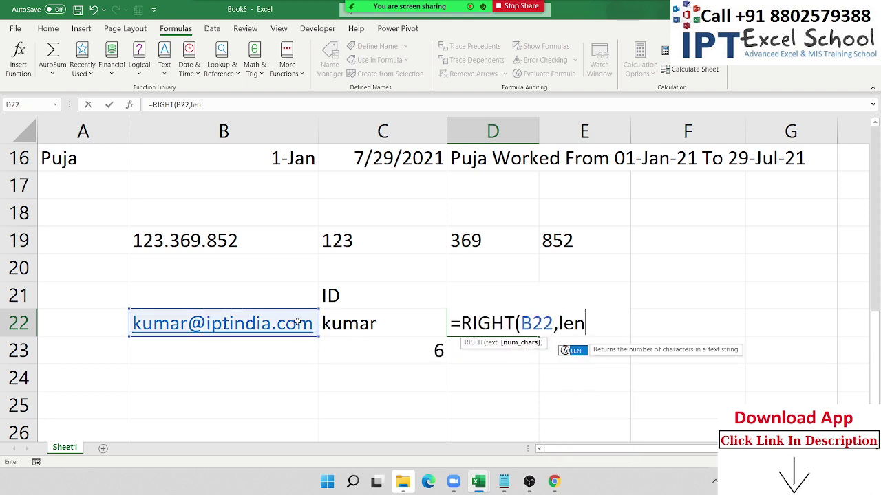
pyautogui.press('Tab')
pyautogui.click(269, 322)
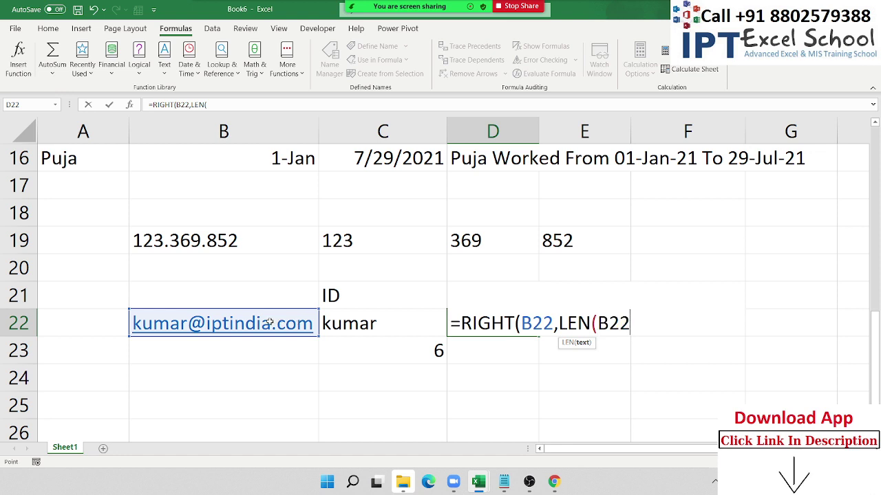
pyautogui.write(')')
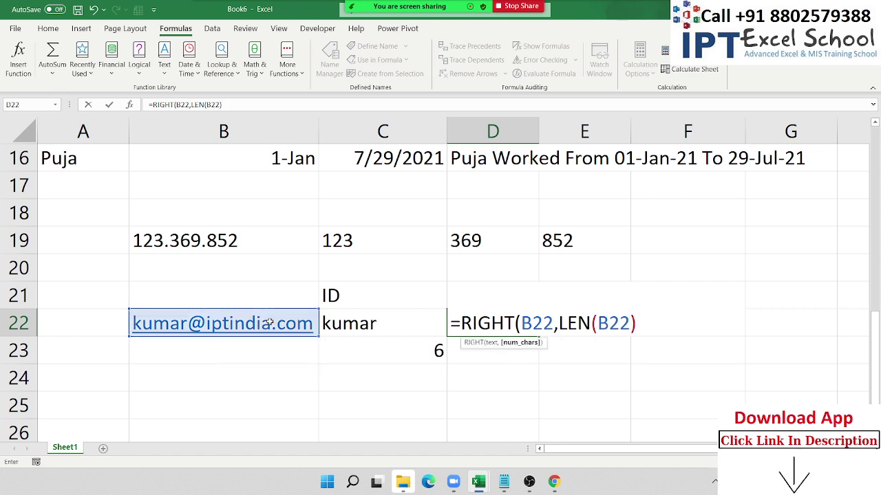
pyautogui.write('-')
pyautogui.click(383, 356)
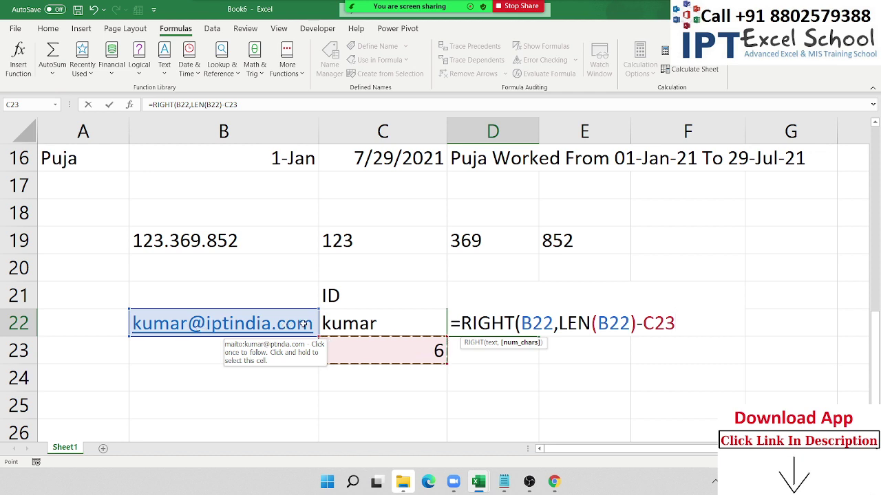
pyautogui.press('Return')
pyautogui.press('Return')
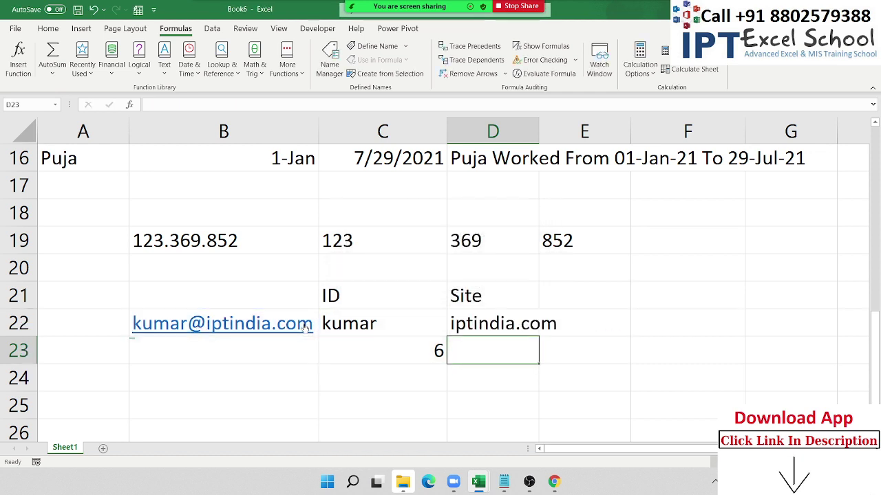
pyautogui.press('Up')
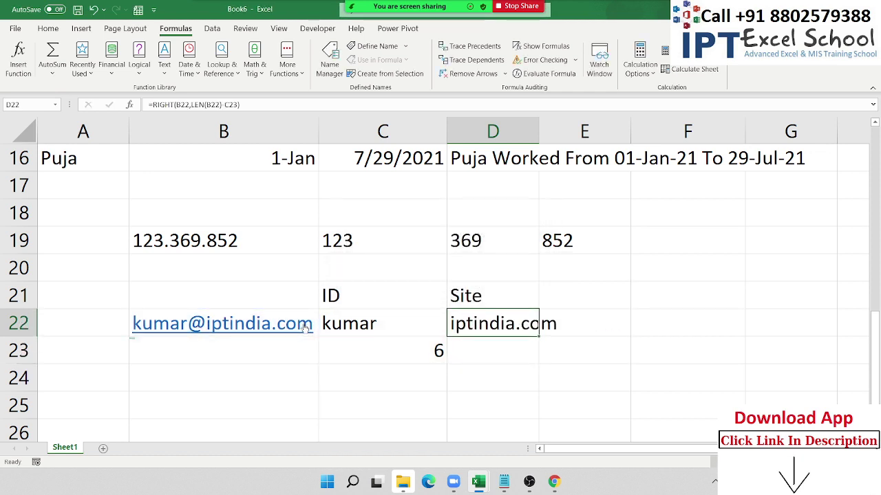
# - Copy FIND("@",B22,1) from C23 and substitute it for C23 in C22's ID formula
pyautogui.doubleClick(409, 346)
pyautogui.moveTo(332, 351); pyautogui.dragTo(476, 352)
pyautogui.press('Escape')
pyautogui.click(409, 324)
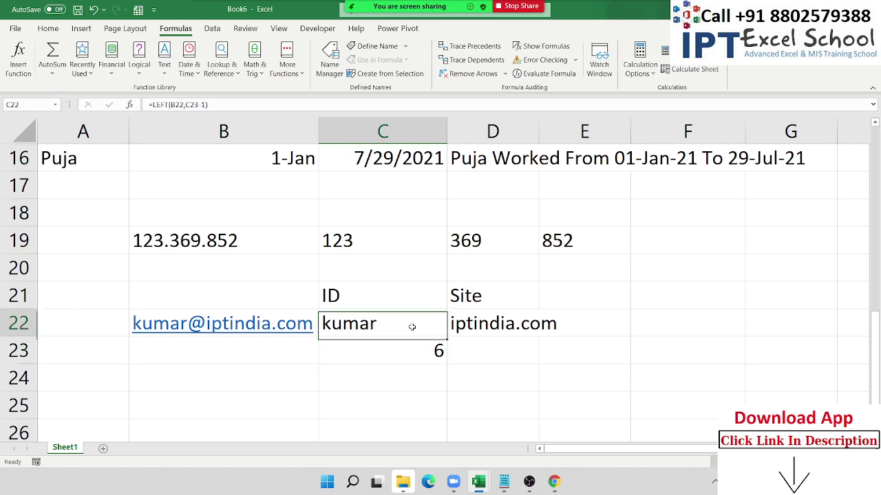
pyautogui.doubleClick(410, 324)
pyautogui.doubleClick(431, 323)
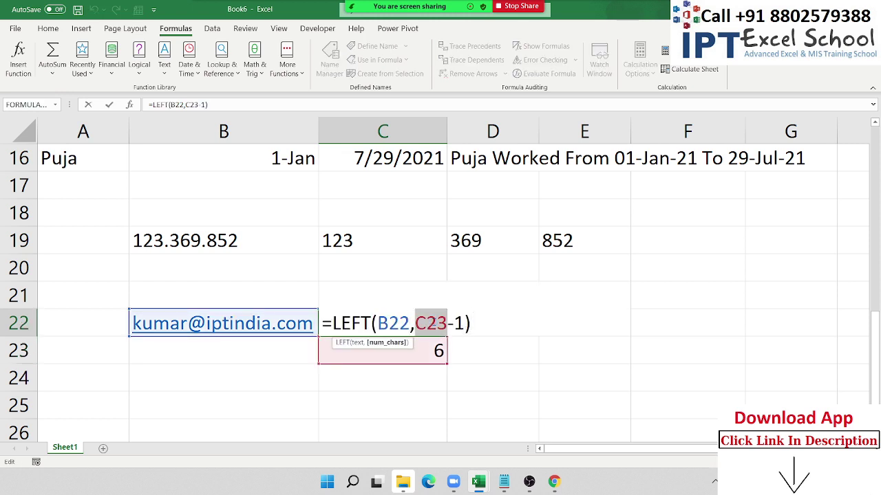
pyautogui.hotkey('ctrl', 'v')
pyautogui.press('Return')
# - Substitute FIND("@",B22,1) for C23 in D22's Site formula as well
pyautogui.doubleClick(512, 324)
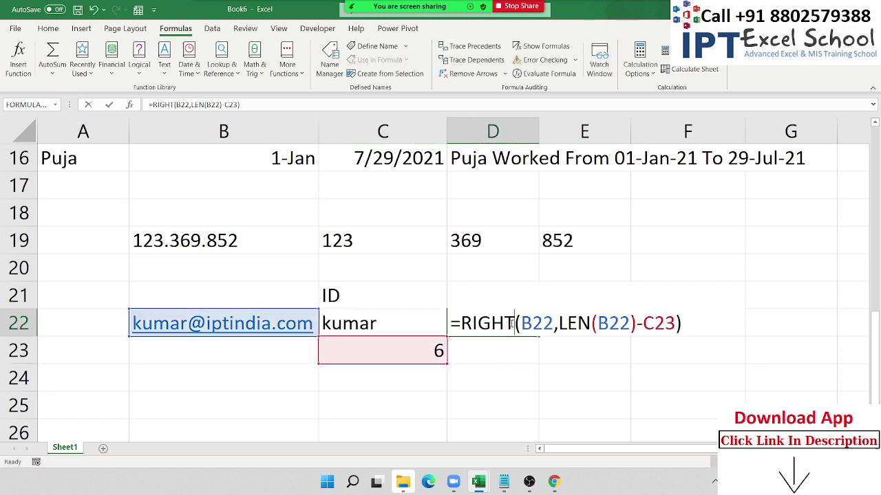
pyautogui.doubleClick(659, 323)
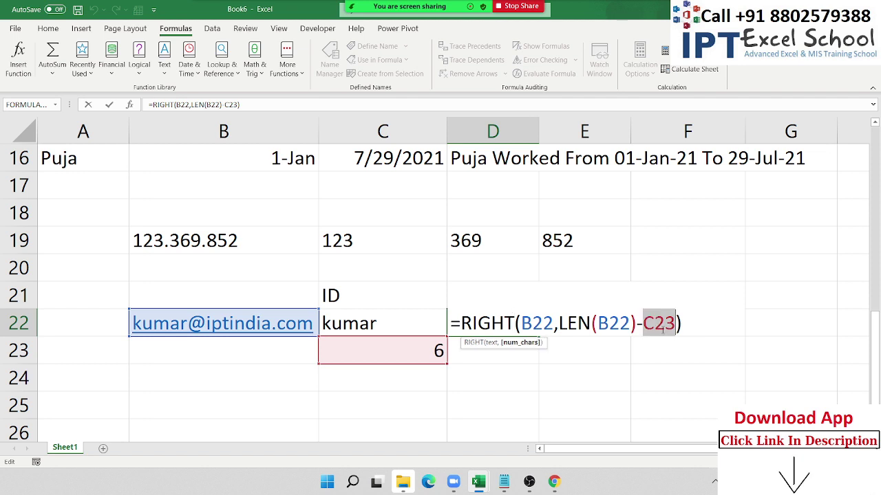
pyautogui.hotkey('ctrl', 'v')
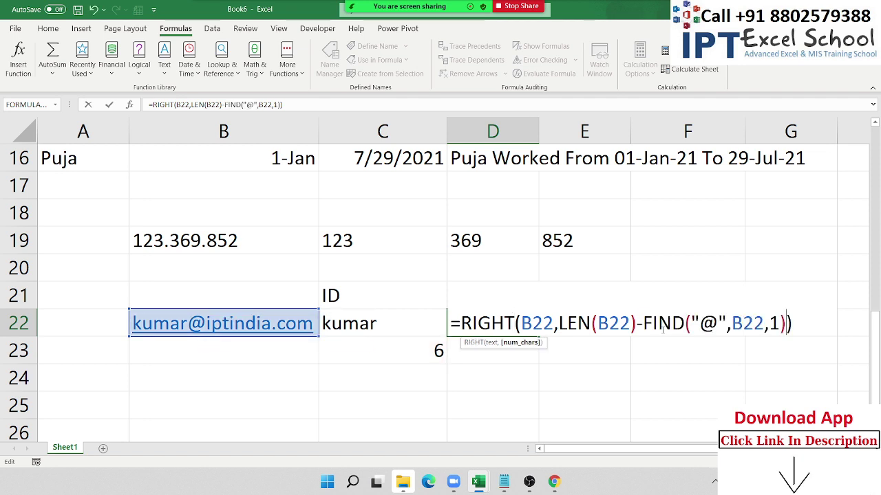
pyautogui.press('Return')
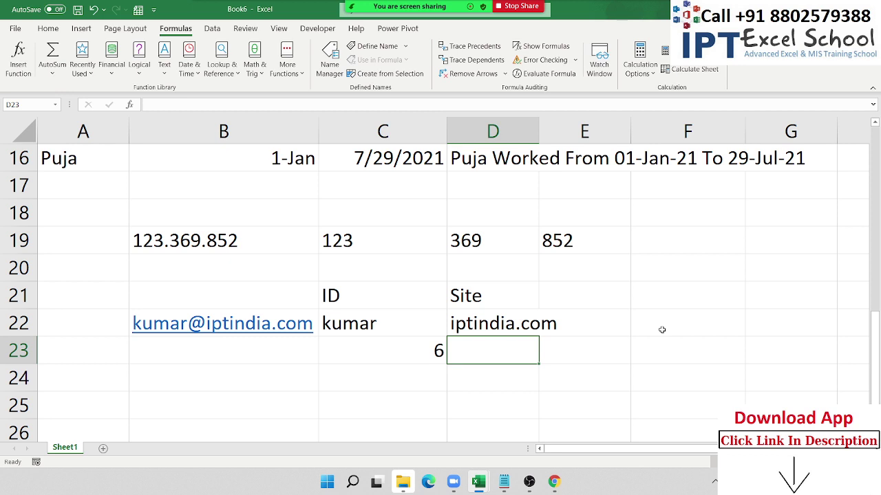
# - Replace the email in B22 with a new gmail.com address, fixing typos along the way
pyautogui.press('Up')
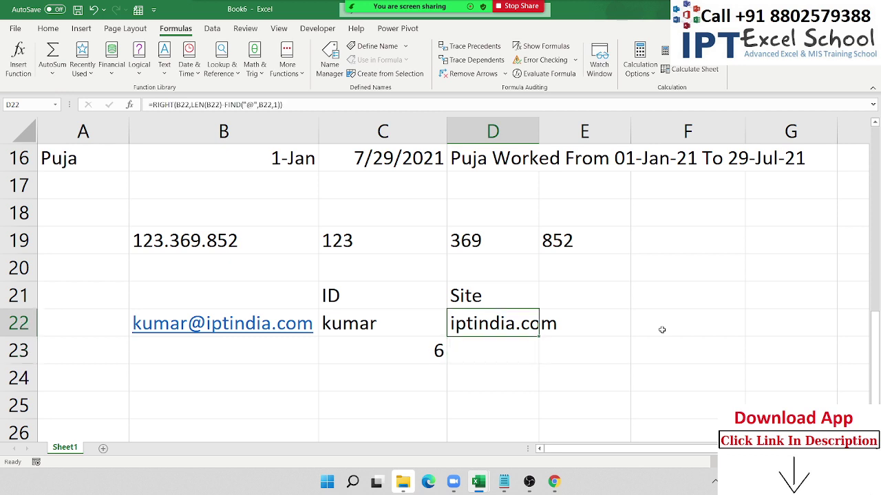
pyautogui.press('Left')
pyautogui.hotkey('shift', 'Right')
pyautogui.press('Left')
pyautogui.press('Left')
pyautogui.press('Right')
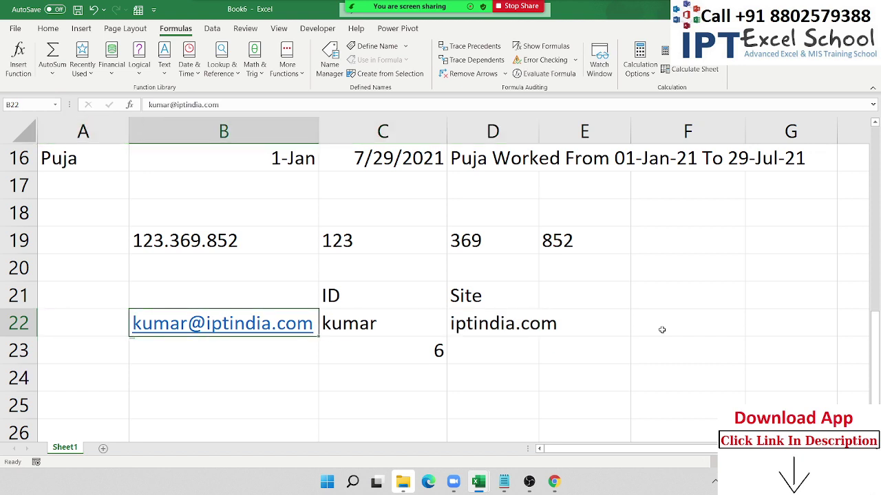
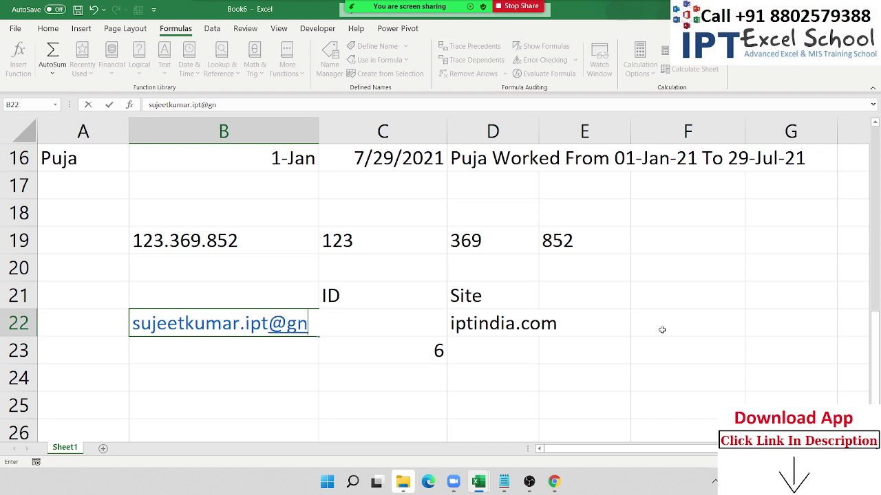
pyautogui.press('Return')
# - AutoFit column C so C22 shows the full extracted ID
pyautogui.press('Up')
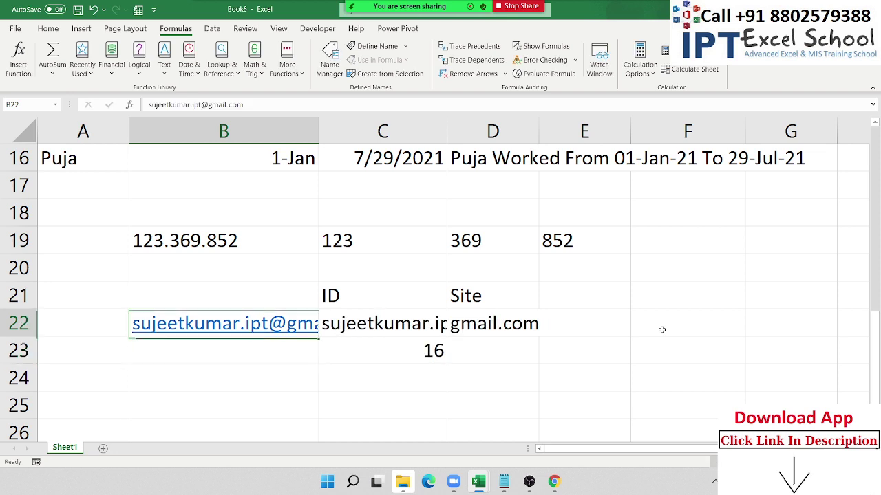
pyautogui.press('Right')
pyautogui.press('Right')
pyautogui.press('Left')
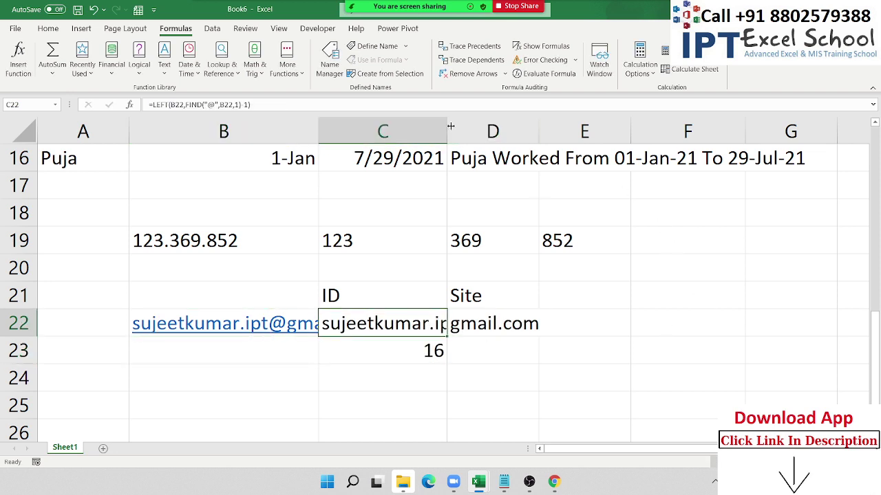
pyautogui.moveTo(450, 122); pyautogui.dragTo(449, 122)
pyautogui.doubleClick(450, 121)
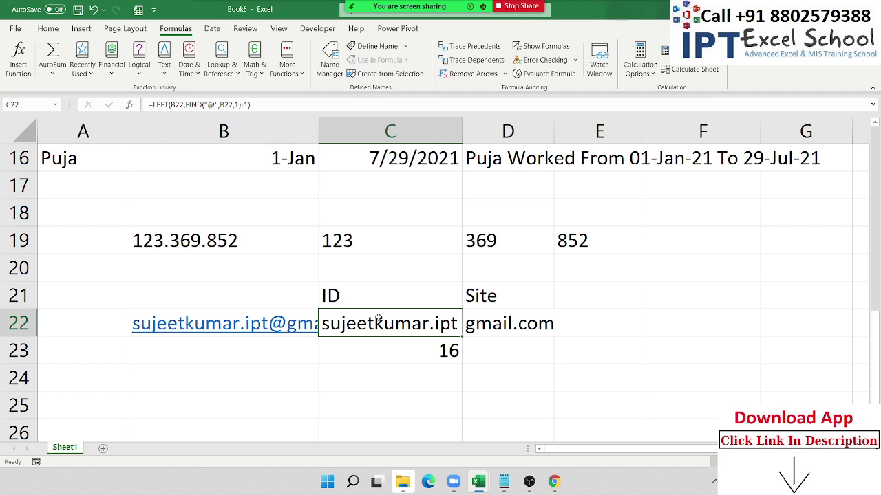
# - Review the UPPER and LOWER formulas in C11 and D11 without changing them
pyautogui.scroll(1, 376, 296)
pyautogui.scroll(3, 375, 295)
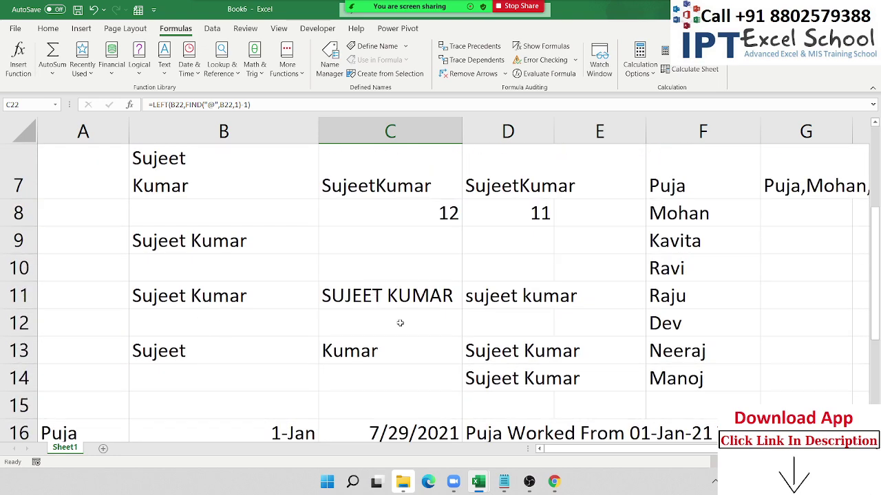
pyautogui.doubleClick(388, 292)
pyautogui.press('Escape')
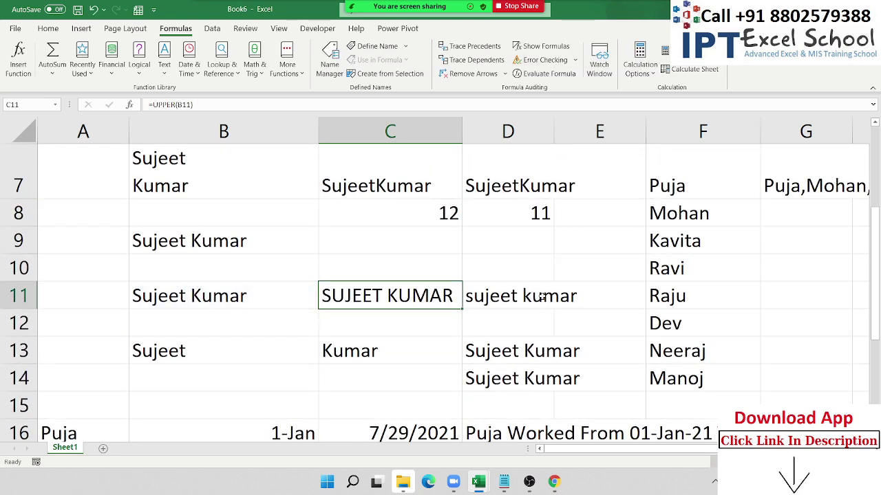
pyautogui.doubleClick(543, 296)
pyautogui.press('Escape')
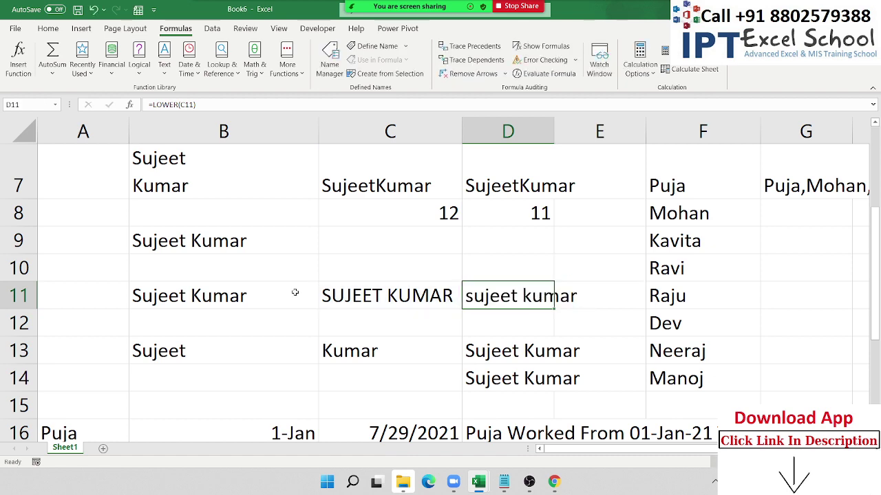
# - Copy the full name in B11 and paste it into B24 below the email row
pyautogui.click(255, 295)
pyautogui.hotkey('ctrl', 'c')
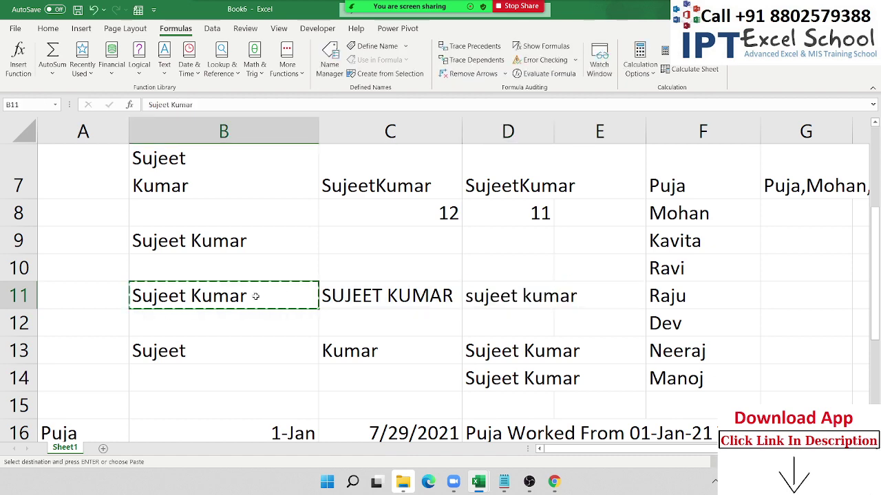
pyautogui.scroll(-5, 255, 296)
pyautogui.scroll(1, 249, 296)
pyautogui.click(195, 304)
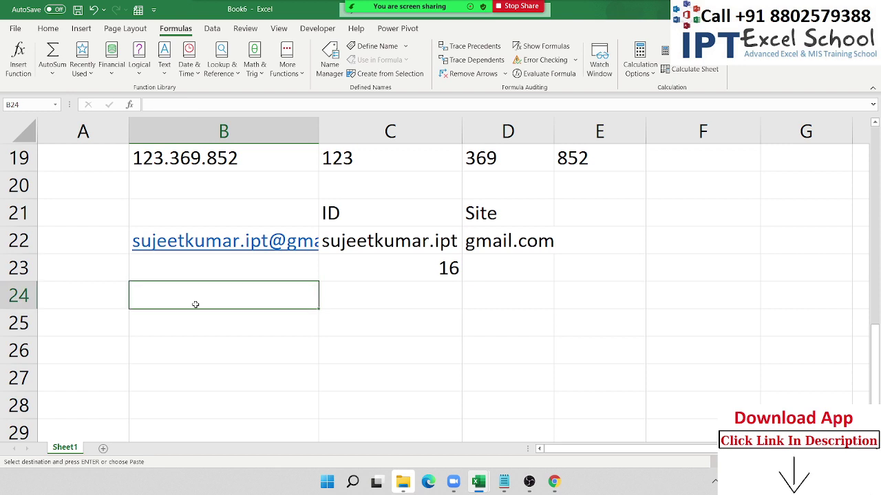
pyautogui.hotkey('ctrl', 'v')
pyautogui.press('Escape')
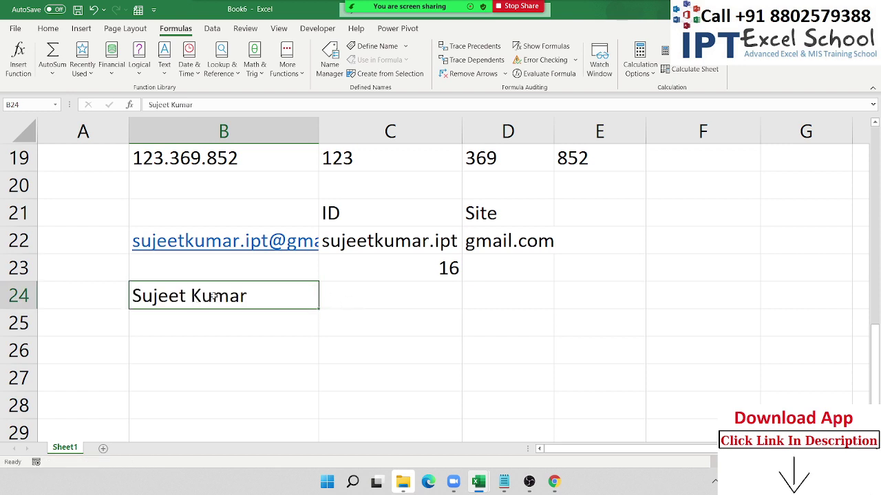
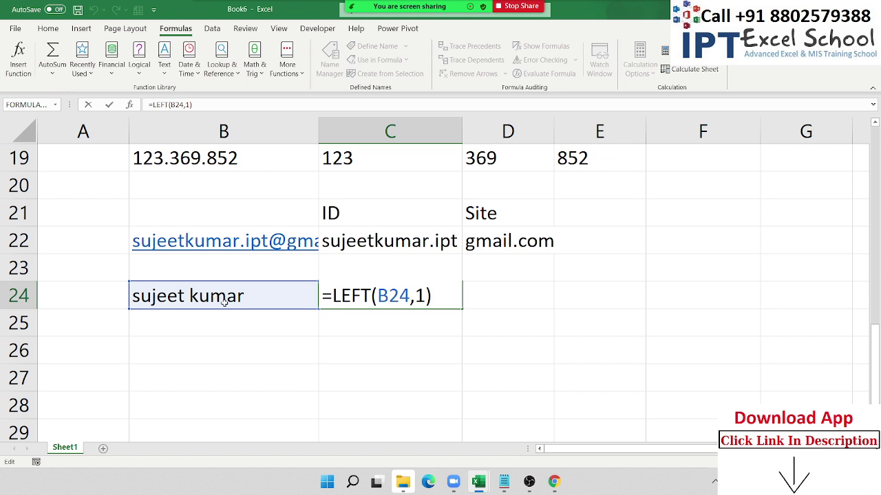
# - Wrap C24's LEFT formula in UPPER so it shows the capitalised first letter
pyautogui.click(335, 296)
pyautogui.write('up')
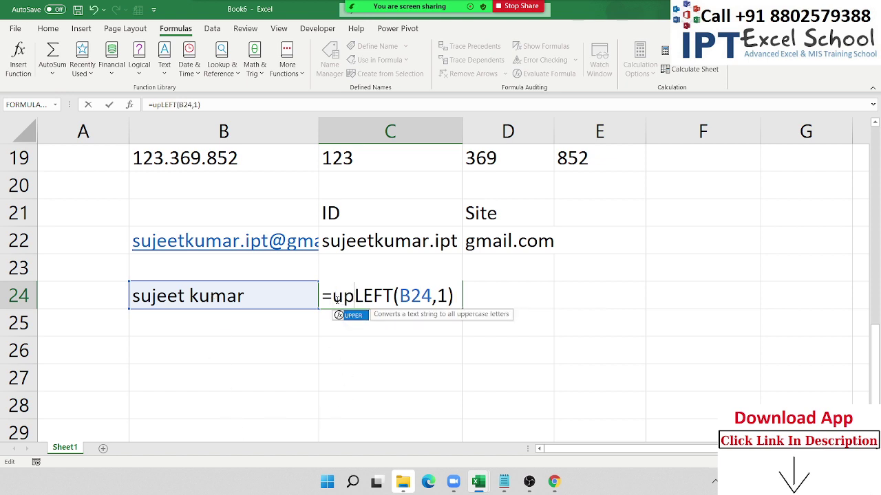
pyautogui.press('Tab')
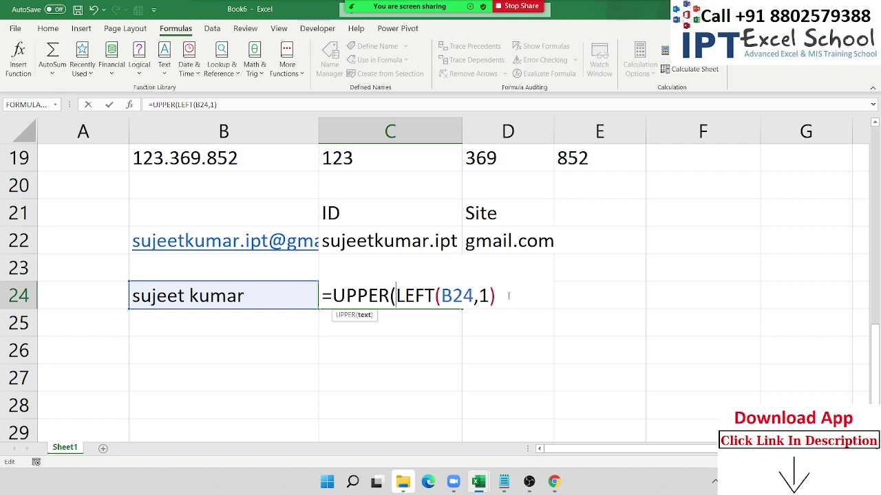
pyautogui.click(507, 296)
pyautogui.write(')')
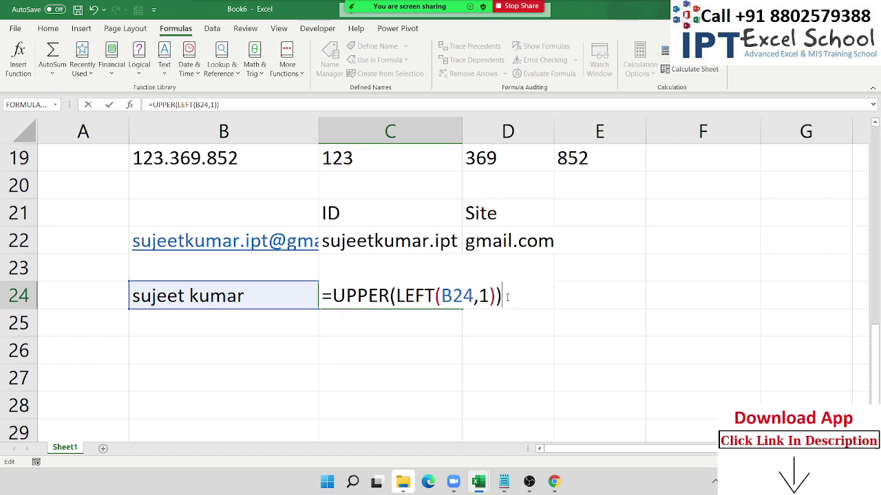
pyautogui.press('Return')
pyautogui.press('Up')
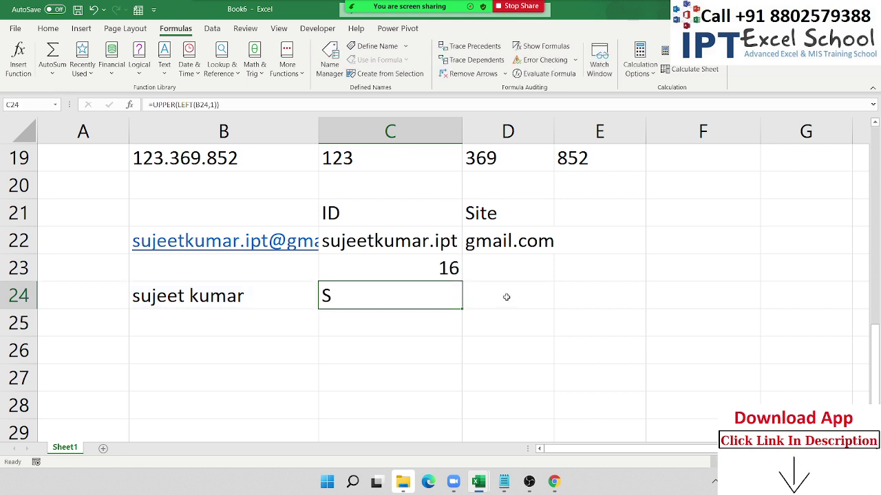
# - Enter =RIGHT(B24,LEN(B24)-1) in C25 to return the name minus its first letter
pyautogui.press('Down')
pyautogui.write('=')
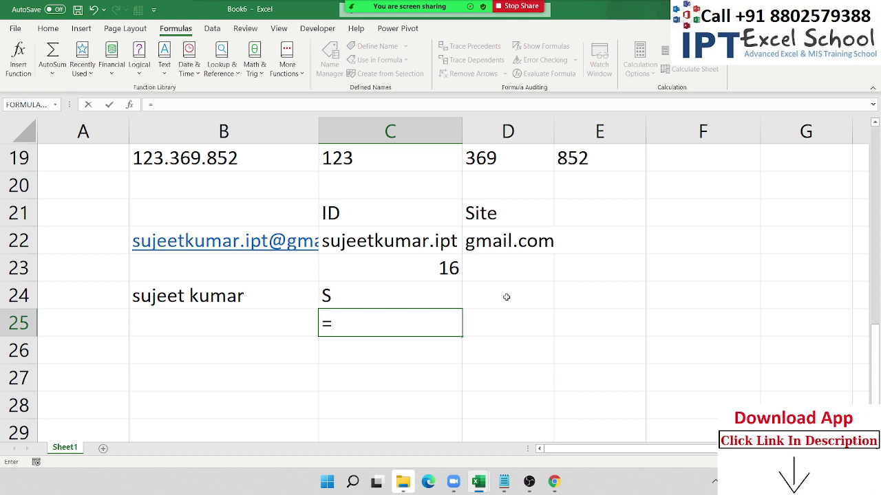
pyautogui.write('ri')
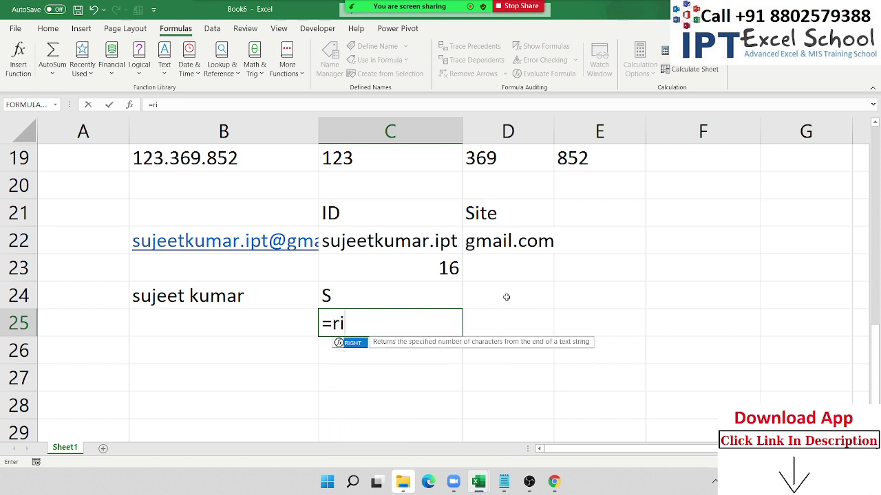
pyautogui.press('Tab')
pyautogui.press('Left')
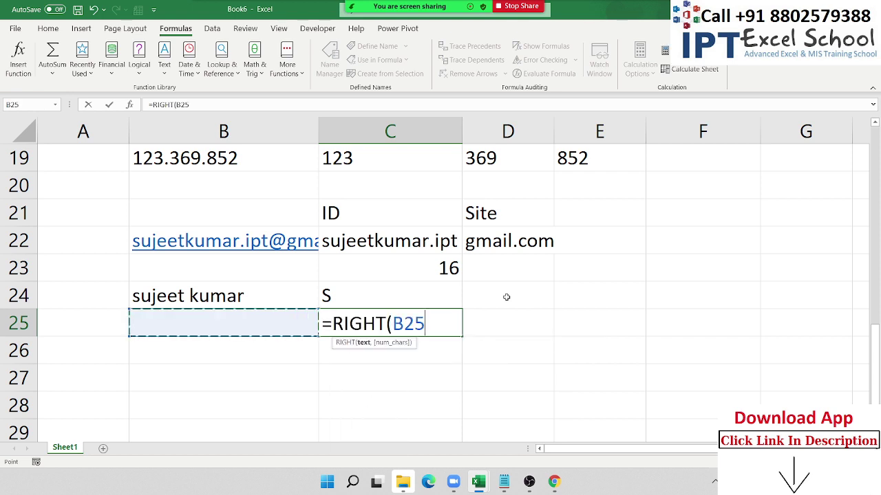
pyautogui.press('Left')
pyautogui.press('Up')
pyautogui.press('Right')
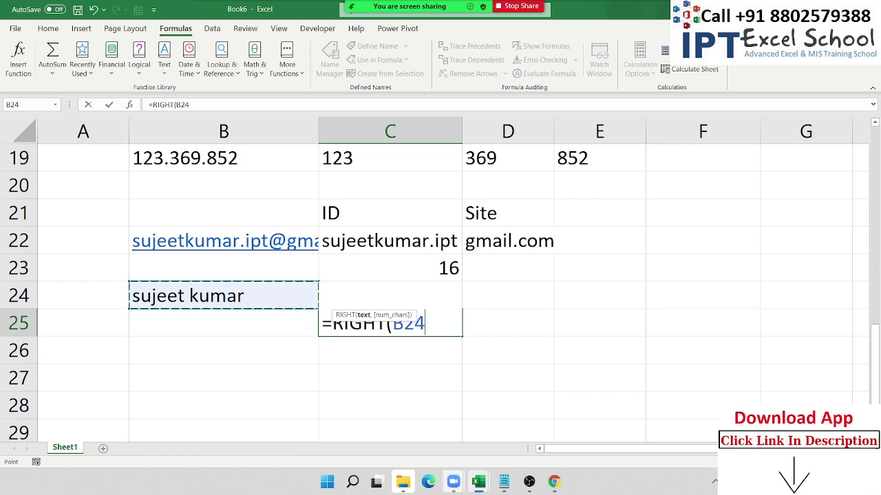
pyautogui.moveTo(453, 482)
pyautogui.write(',')
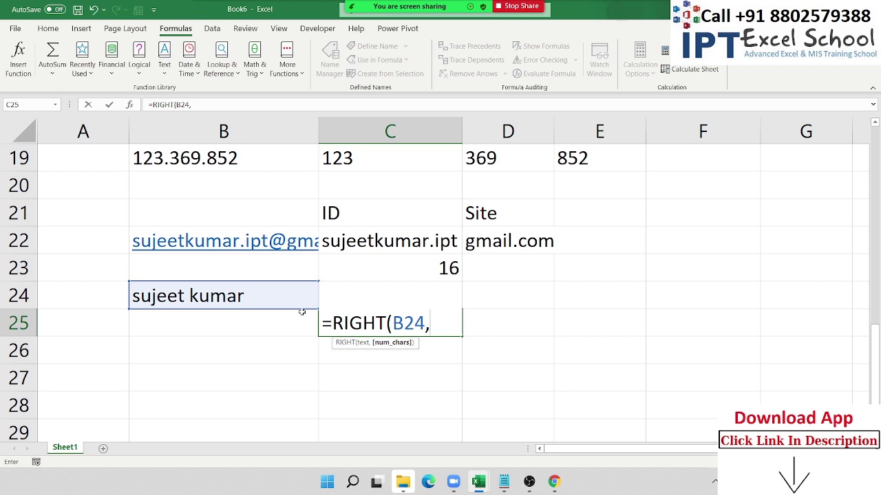
pyautogui.write('len')
pyautogui.press('Tab')
pyautogui.click(267, 297)
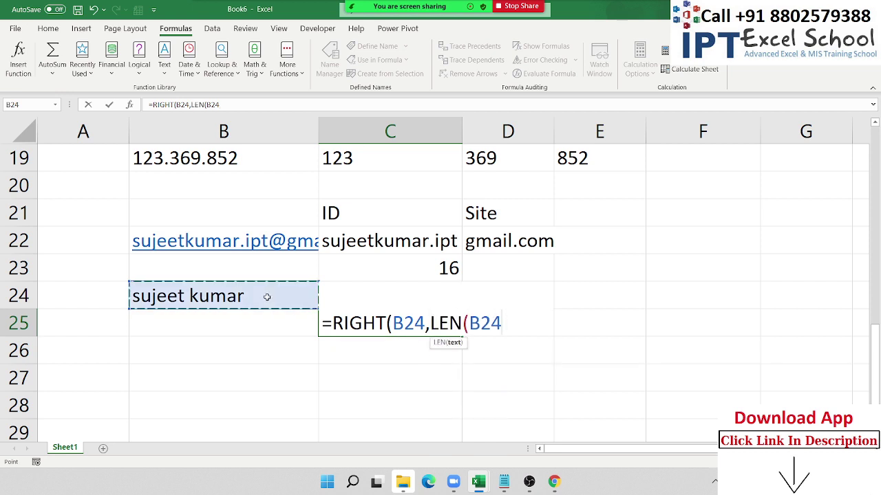
pyautogui.write(')')
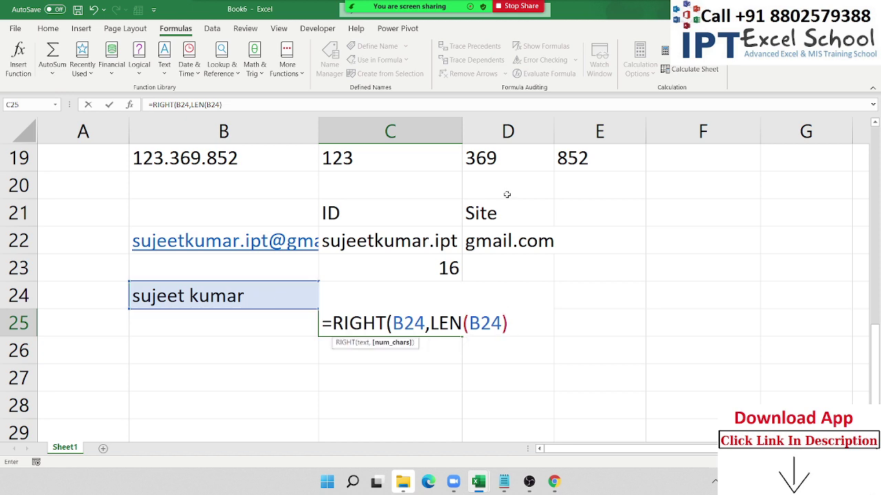
pyautogui.write('-1)')
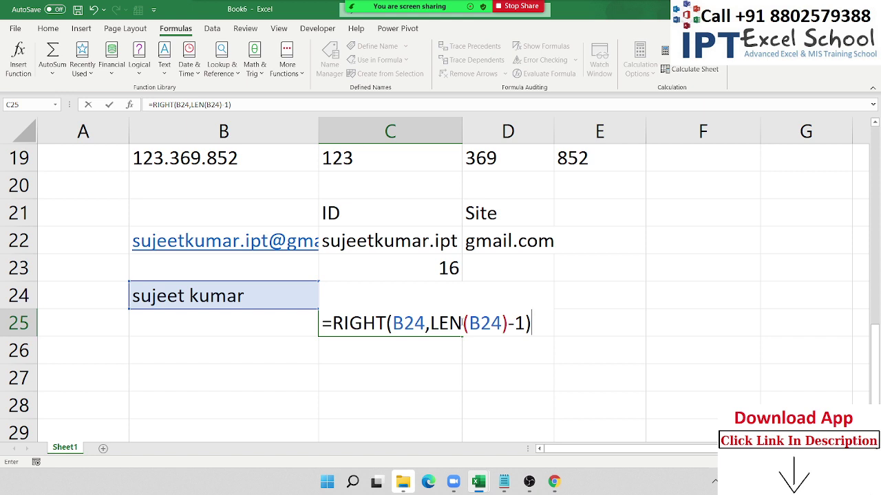
pyautogui.press('Return')
# - Review C25's RIGHT formula without changing it
pyautogui.click(341, 330)
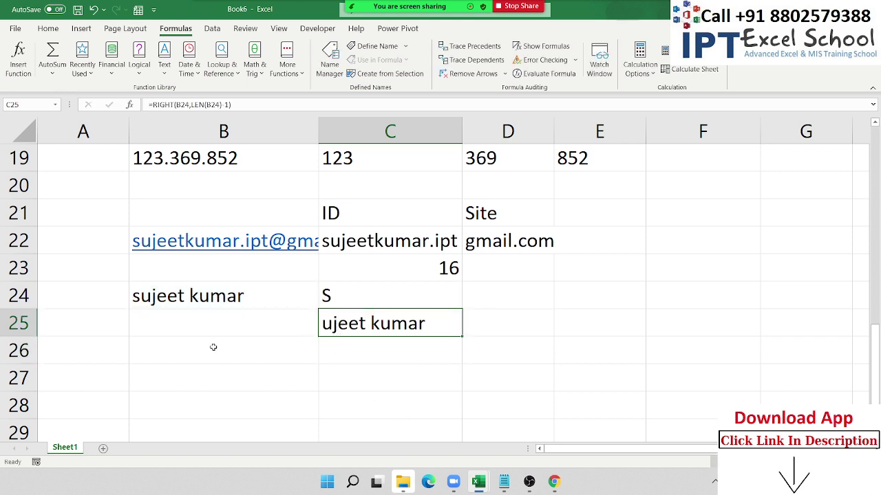
pyautogui.doubleClick(416, 323)
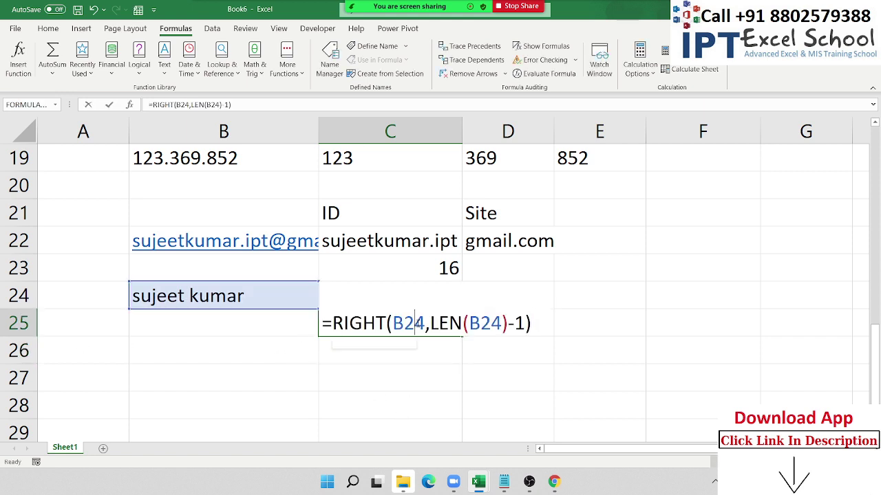
pyautogui.press('Escape')
pyautogui.click(399, 343)
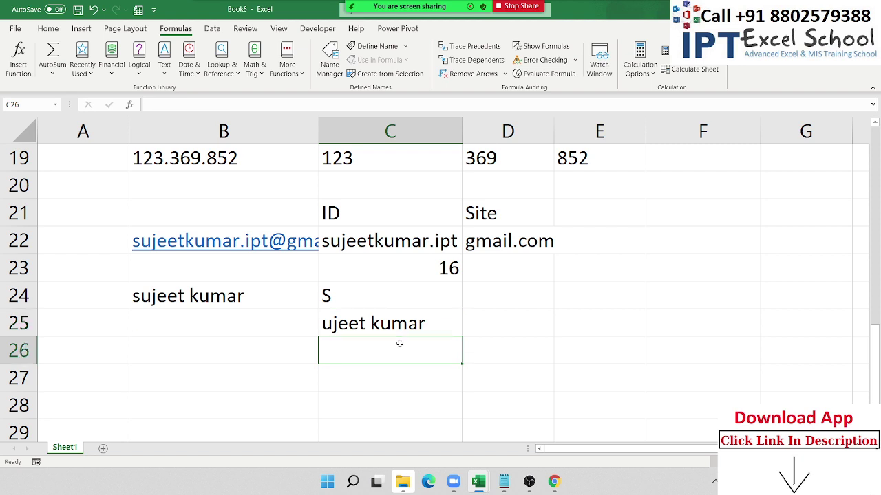
# - Discard the stray entry in C26 and select C25's RIGHT formula text for reuse
pyautogui.write('1')
pyautogui.press('Escape')
pyautogui.doubleClick(409, 329)
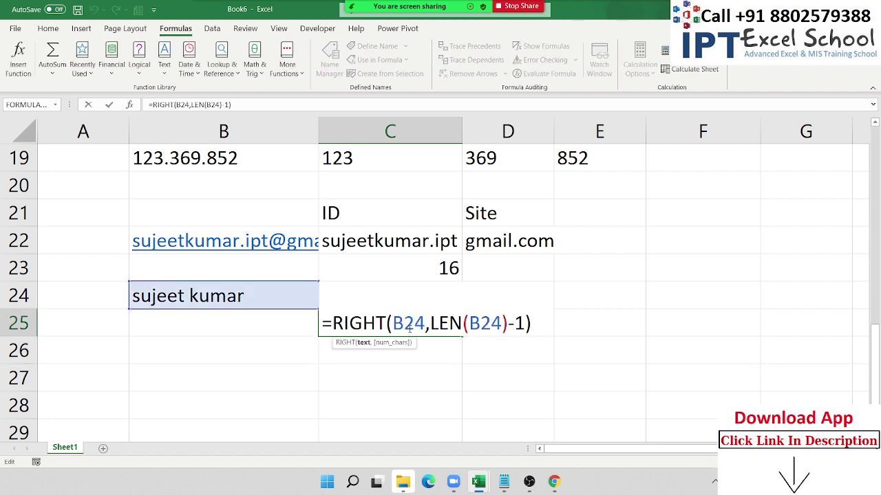
pyautogui.tripleClick(408, 329)
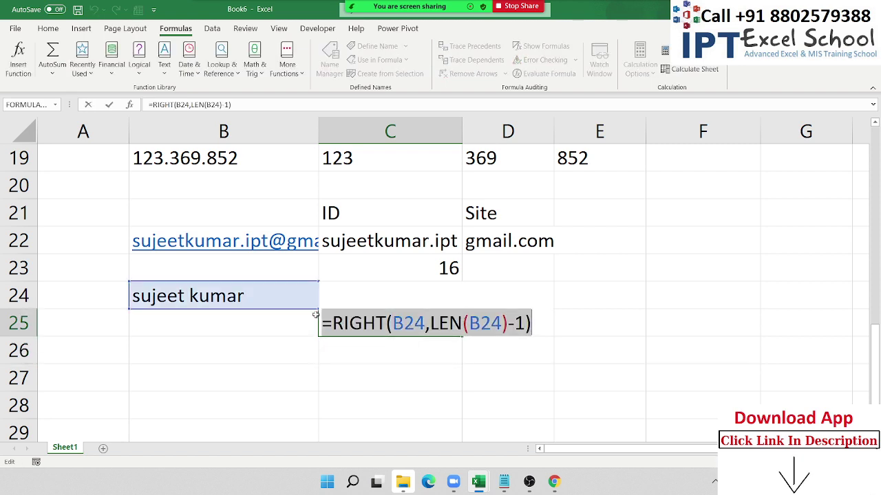
pyautogui.moveTo(332, 324); pyautogui.dragTo(556, 332)
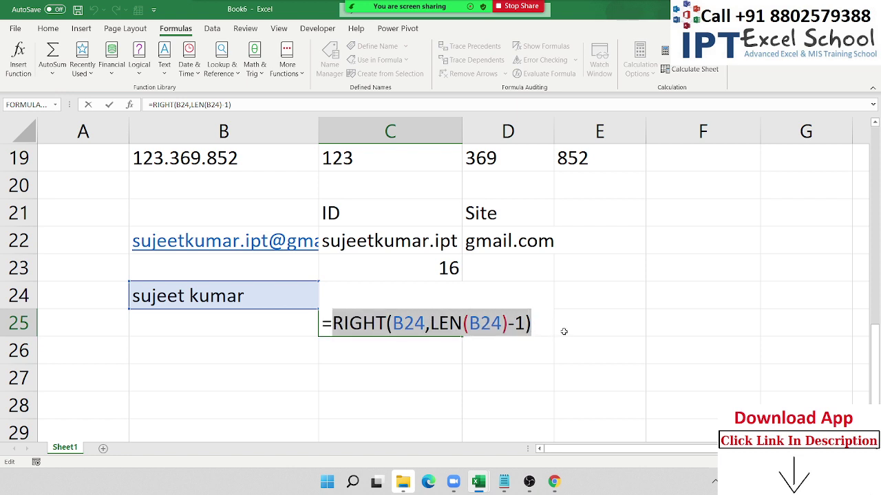
pyautogui.press('Escape')
# - Append &RIGHT(B24,LEN(B24)-1) to C24's UPPER(LEFT(B24,1)) formula and confirm it
pyautogui.doubleClick(360, 298)
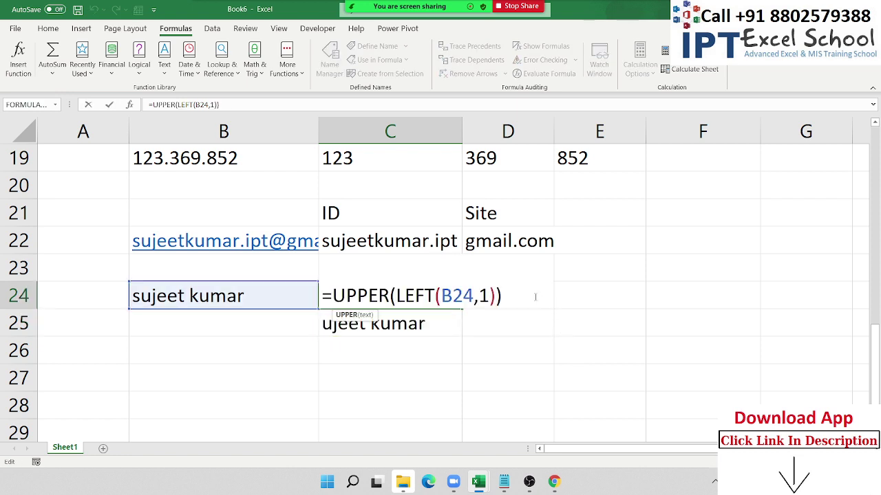
pyautogui.click(510, 292)
pyautogui.write('&RIGHT(B24,LEN(B24)-1)')
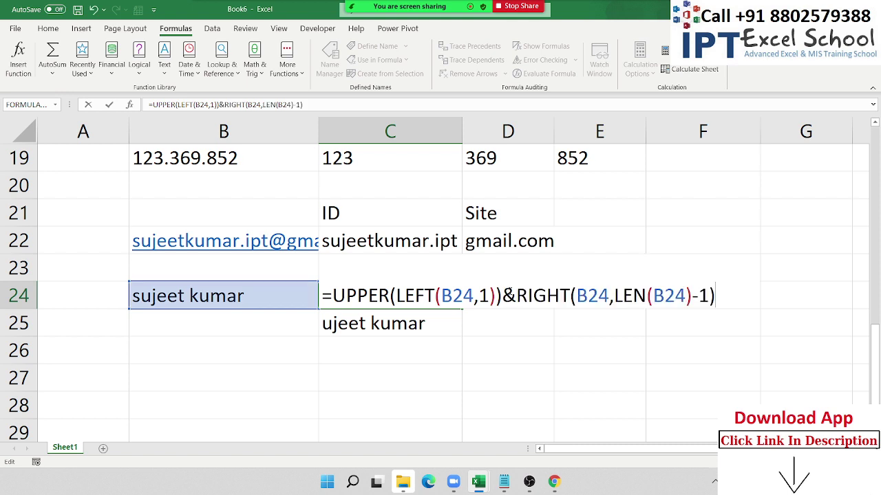
pyautogui.press('Return')
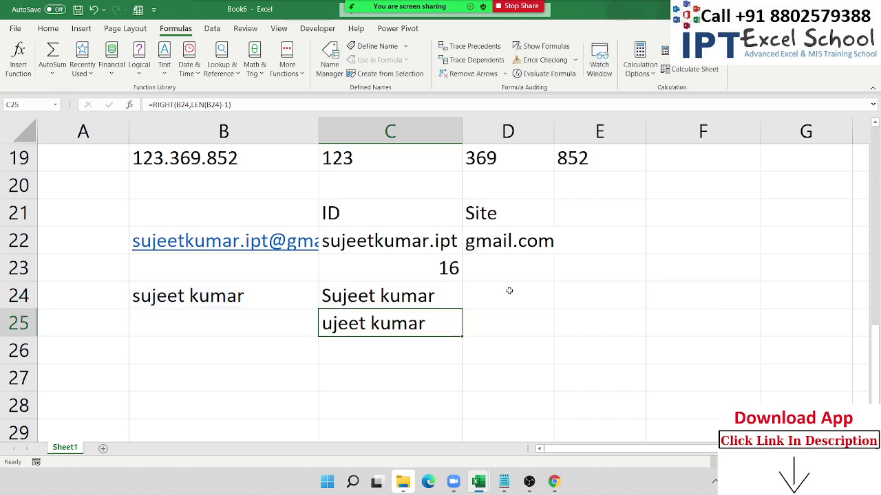
pyautogui.press('Up')
pyautogui.press('F2')
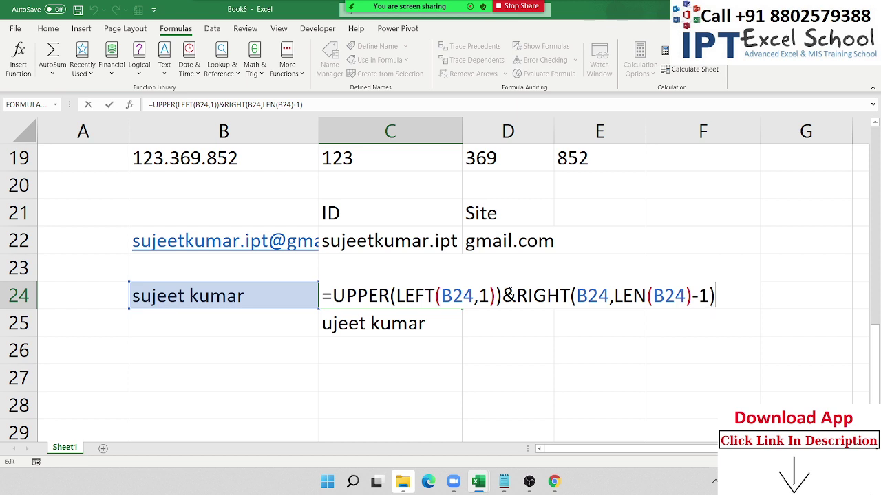
pyautogui.press('Return')
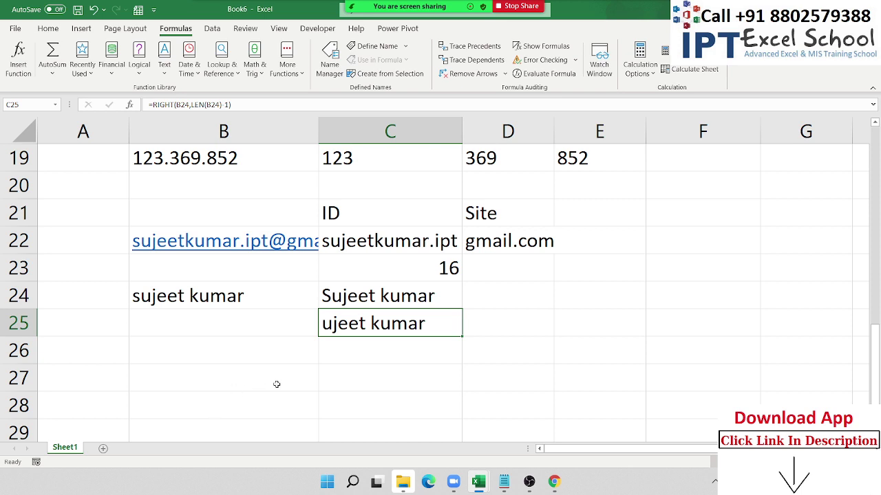
pyautogui.click(235, 380)
# - Enter Ram in B27 and RAM in C27
pyautogui.scroll(-1, 235, 379)
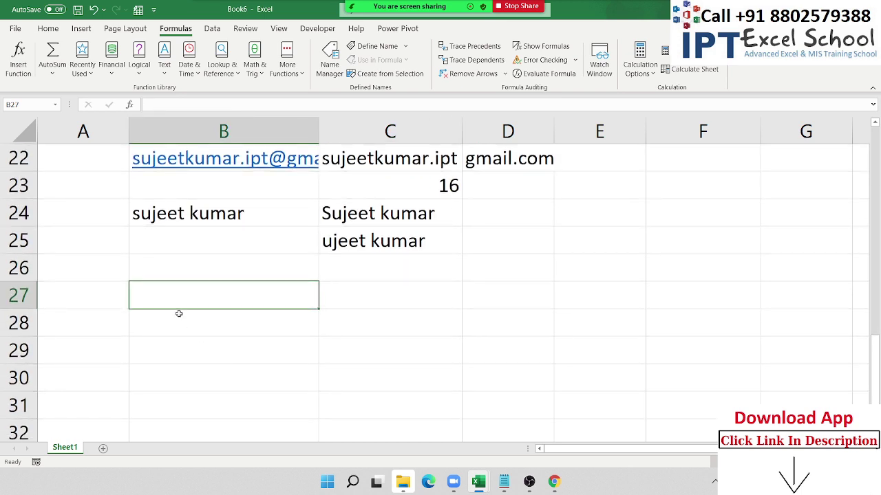
pyautogui.scroll(-1, 172, 315)
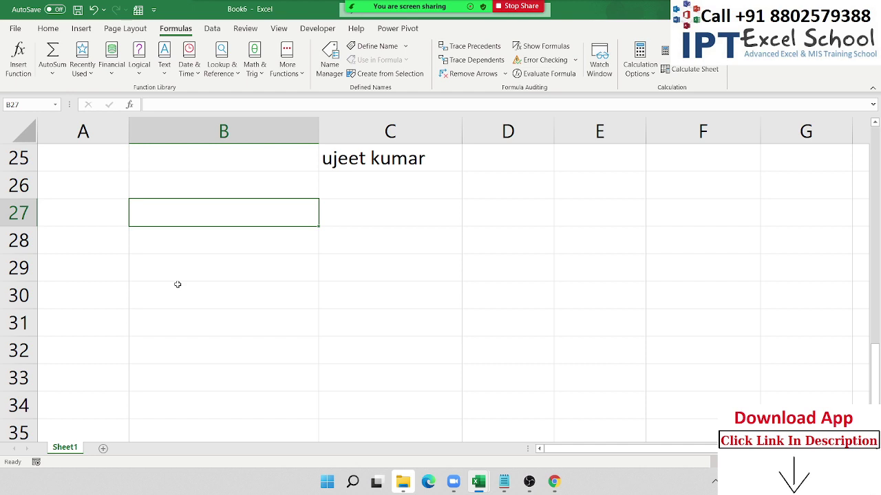
pyautogui.write('Ram')
pyautogui.press('Tab')
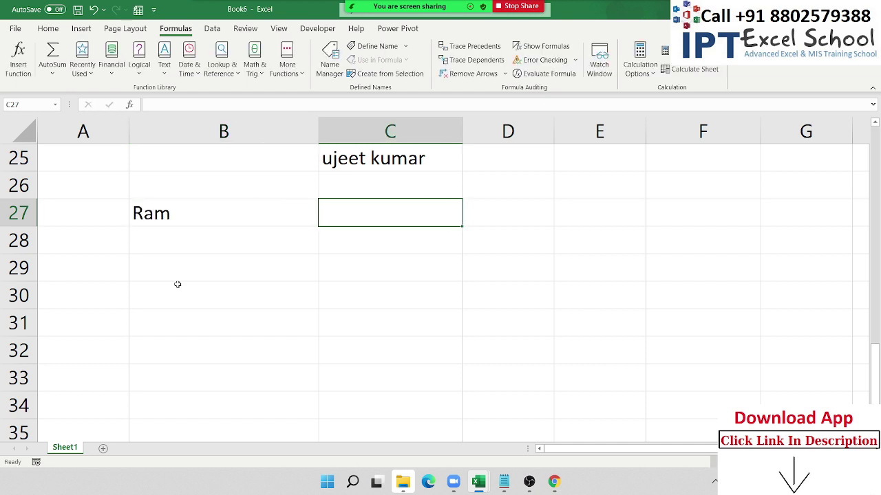
pyautogui.write('Ra')
pyautogui.press('BackSpace')
pyautogui.write('A')
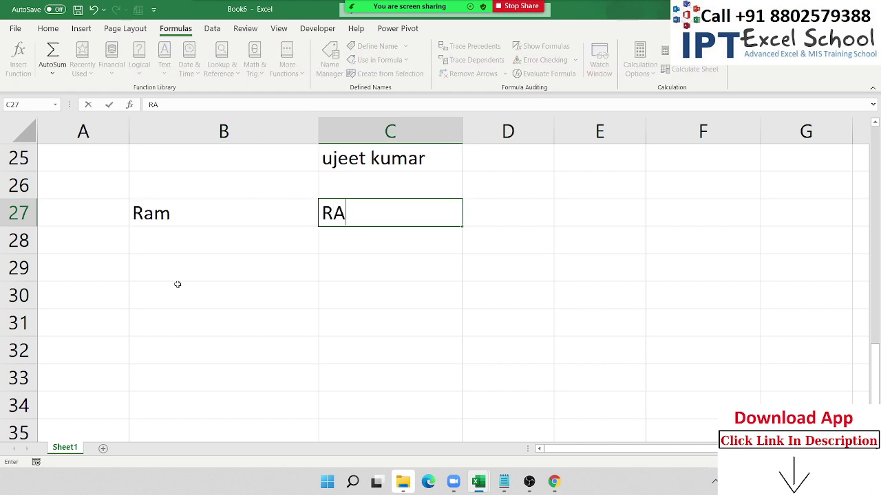
pyautogui.write('M')
pyautogui.press('Return')
# - Try a plain =B27=C27 comparison in D27, then clear it
pyautogui.press('Right')
pyautogui.press('Right')
pyautogui.press('Up')
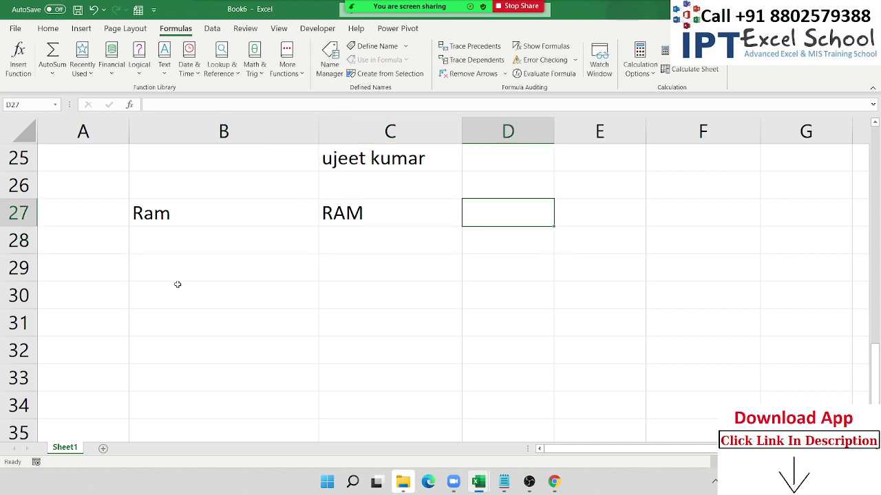
pyautogui.write('=')
pyautogui.press('Left')
pyautogui.press('Left')
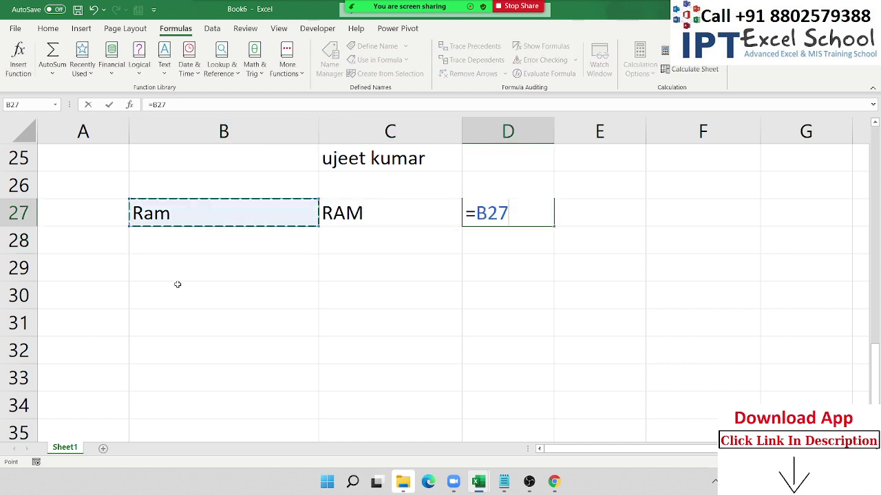
pyautogui.write('=')
pyautogui.press('Left')
pyautogui.press('Return')
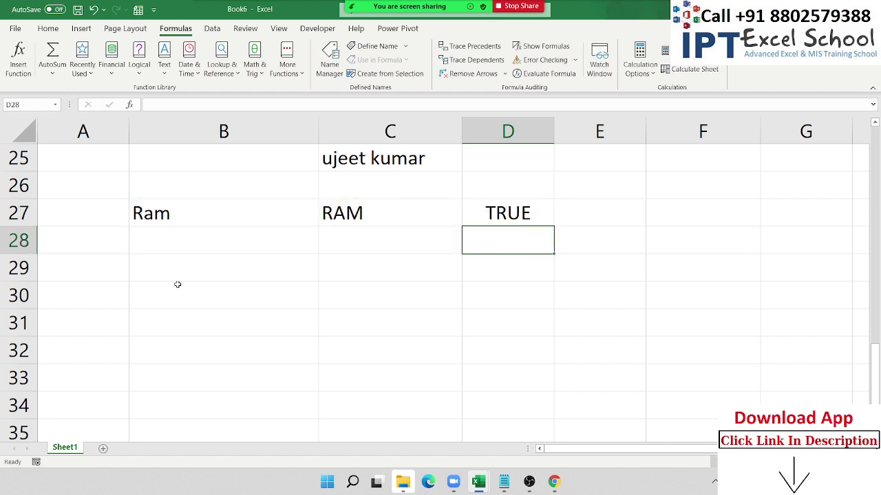
pyautogui.press('Up')
pyautogui.press('F2')
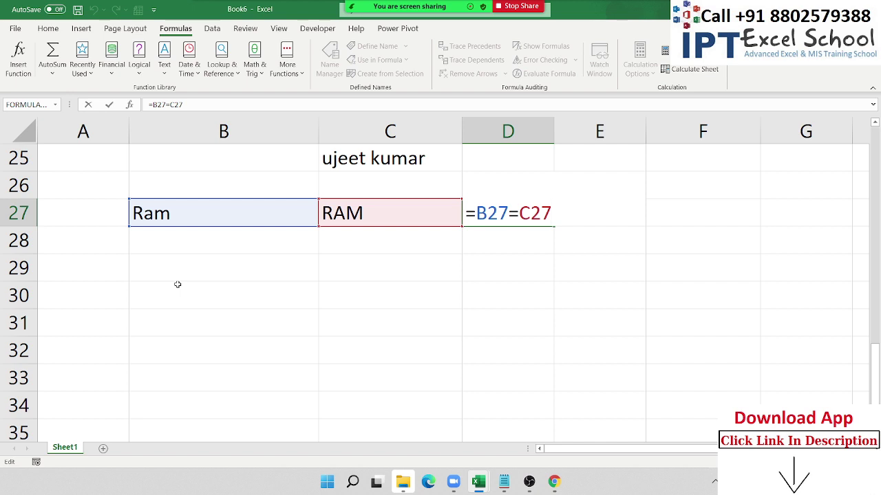
pyautogui.press('Escape')
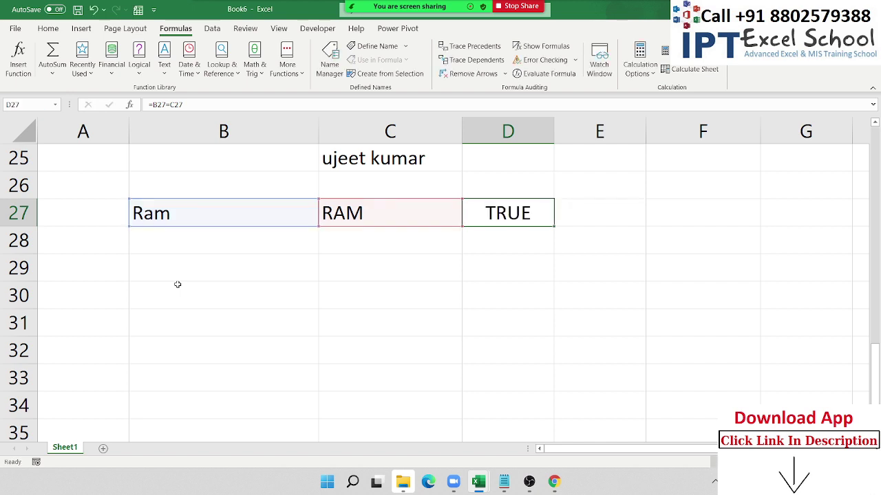
pyautogui.press('Delete')
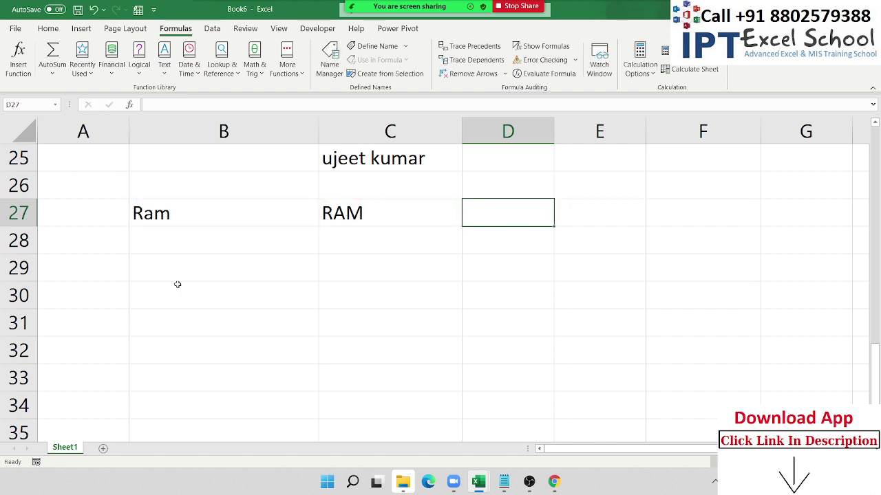
# - Enter =EXACT(B27,C27) in D27 to compare the two cells case-sensitively
pyautogui.write('=')
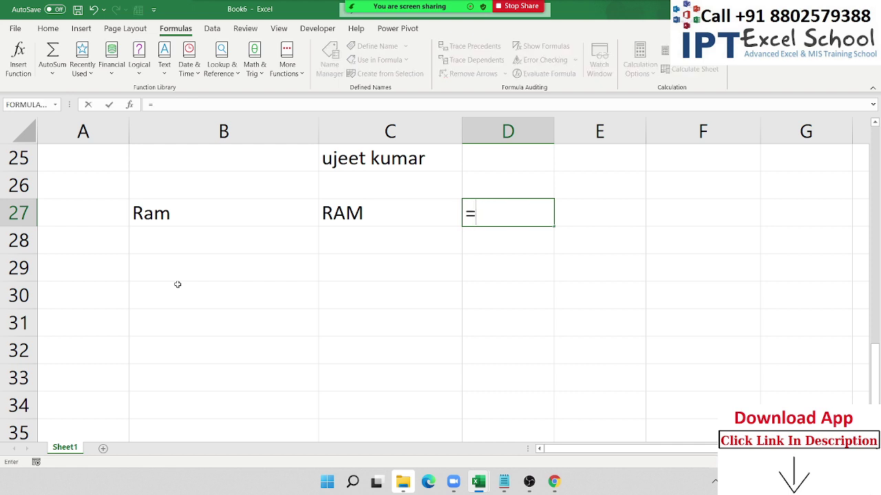
pyautogui.write('ex')
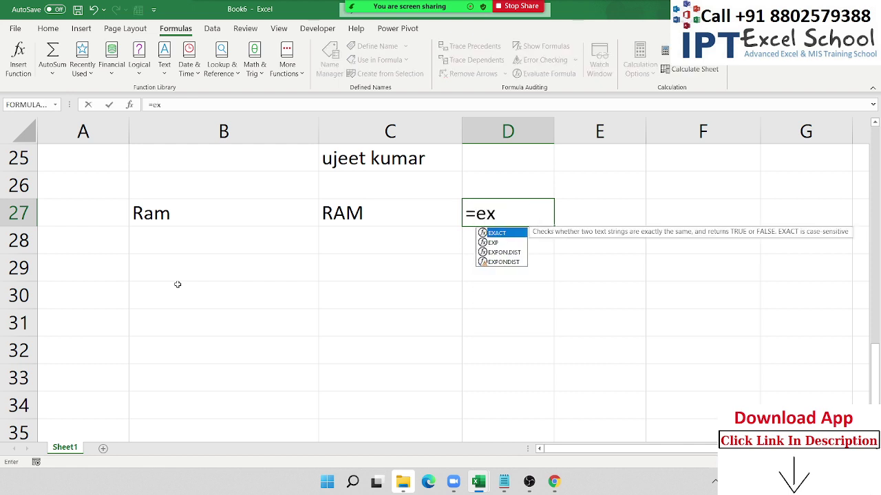
pyautogui.press('Tab')
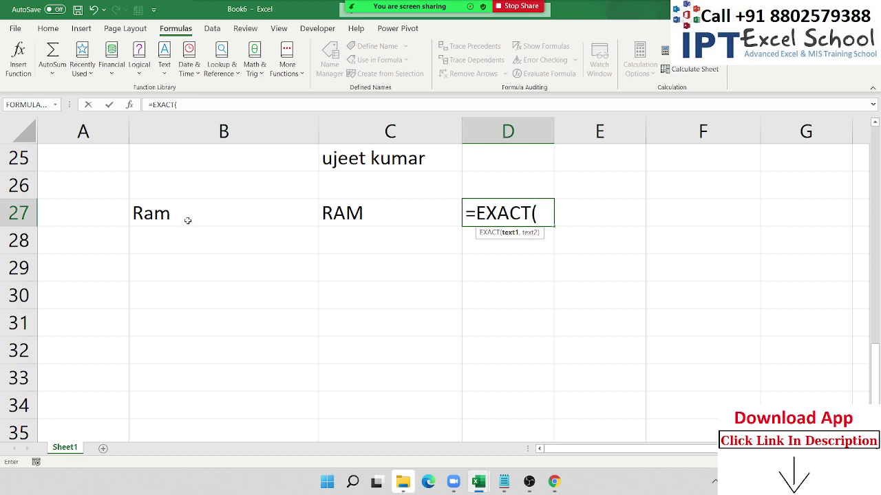
pyautogui.click(188, 220)
pyautogui.write(',')
pyautogui.click(352, 217)
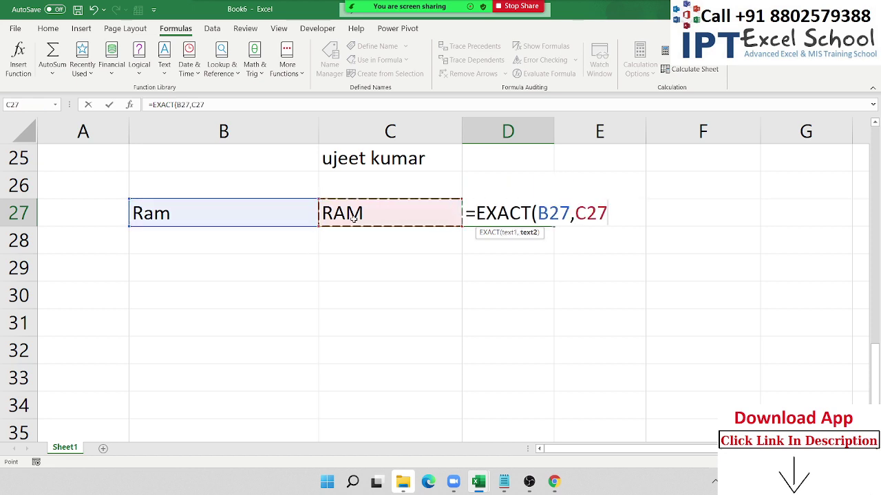
pyautogui.press('Return')
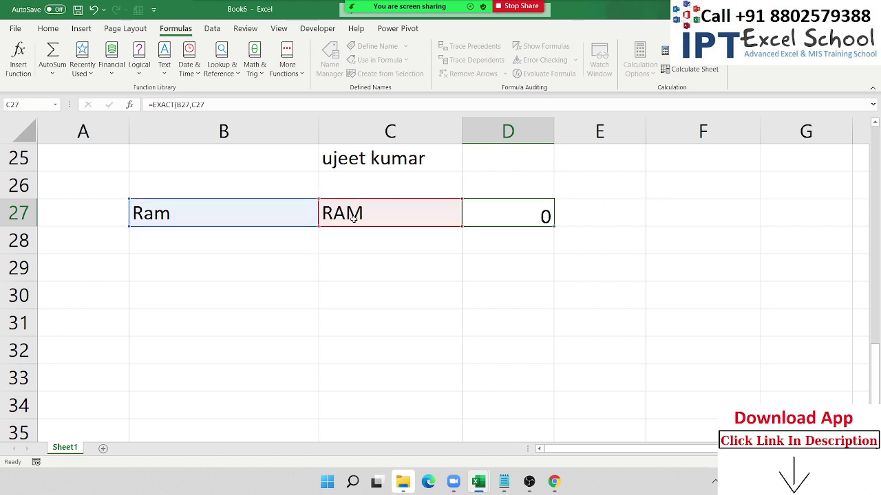
pyautogui.press('Up')
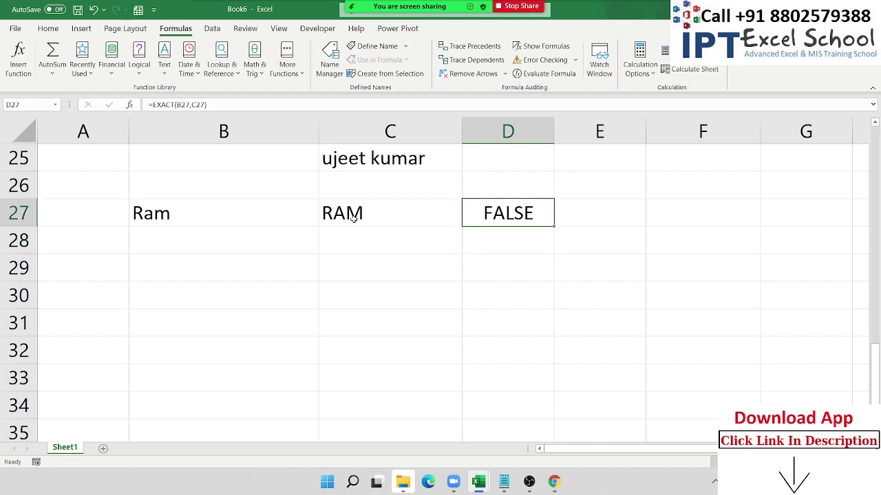
# - Retype B27 as RAM so the EXACT result in D27 turns TRUE
pyautogui.press('Left')
pyautogui.press('Left')
pyautogui.write('RA')
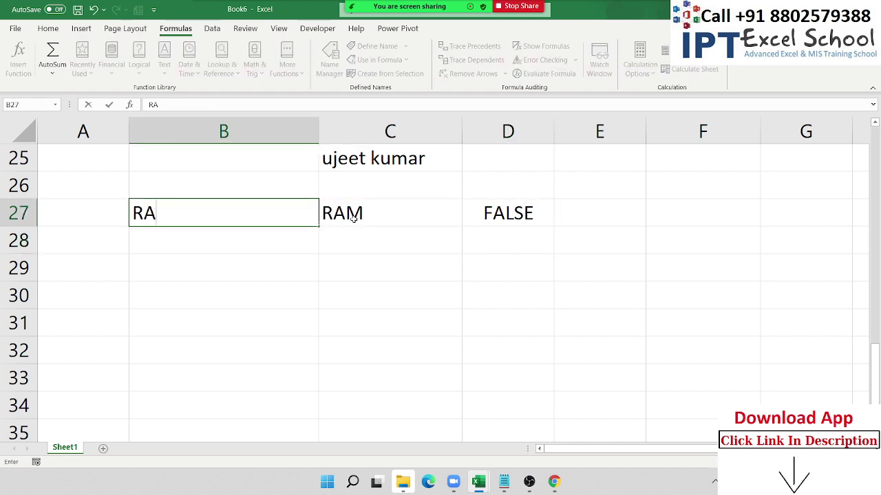
pyautogui.write('M')
pyautogui.press('Return')
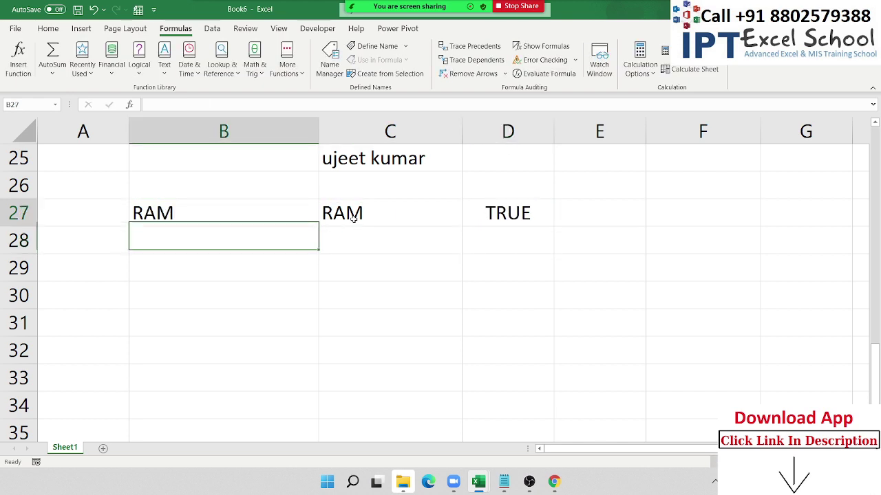
pyautogui.press('Up')
pyautogui.press('Right')
pyautogui.press('Right')
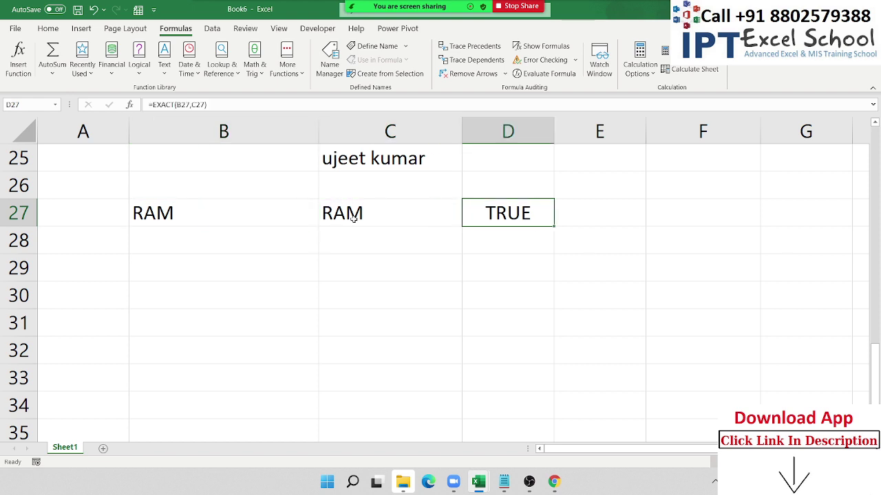
pyautogui.press('Down')
pyautogui.press('Down')
pyautogui.press('Left')
pyautogui.press('Left')
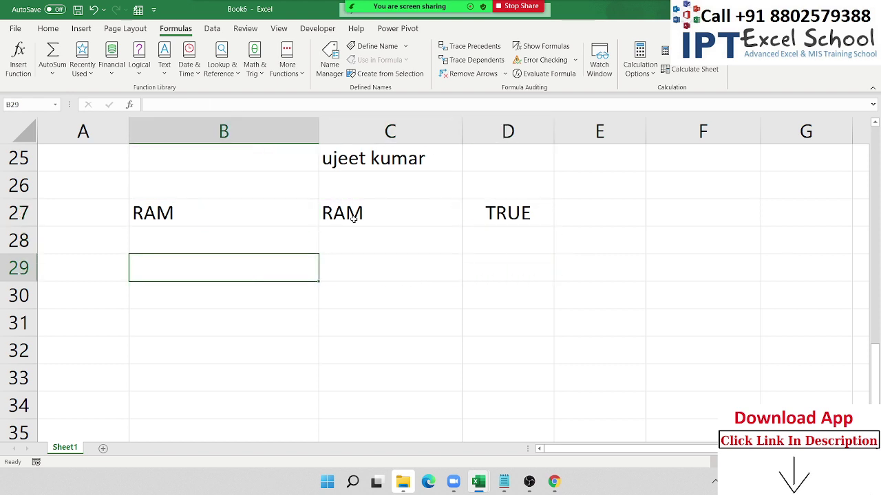
# - Enter 1500 in cell B29
pyautogui.write('15')
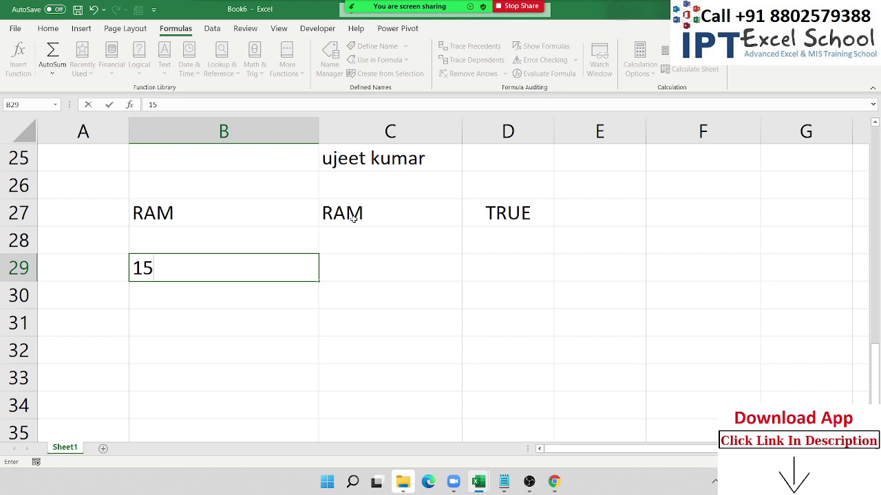
pyautogui.write('0')
pyautogui.write('0')
pyautogui.press('Return')
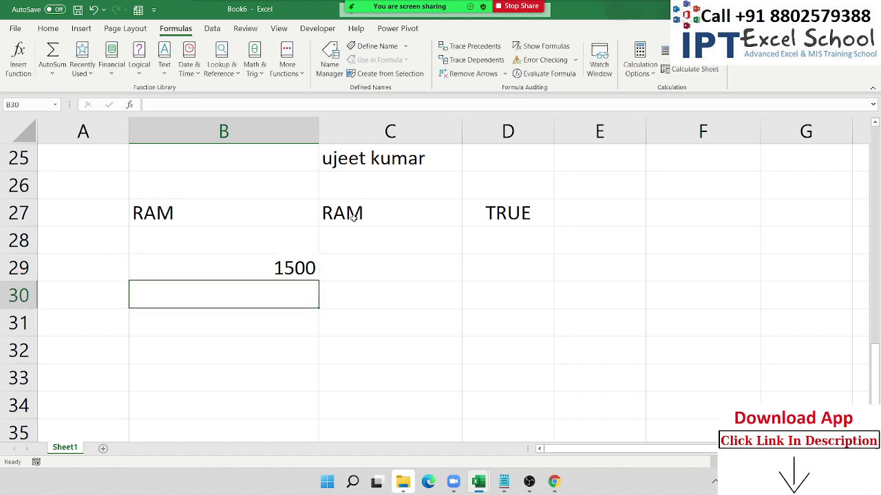
pyautogui.press('Up')
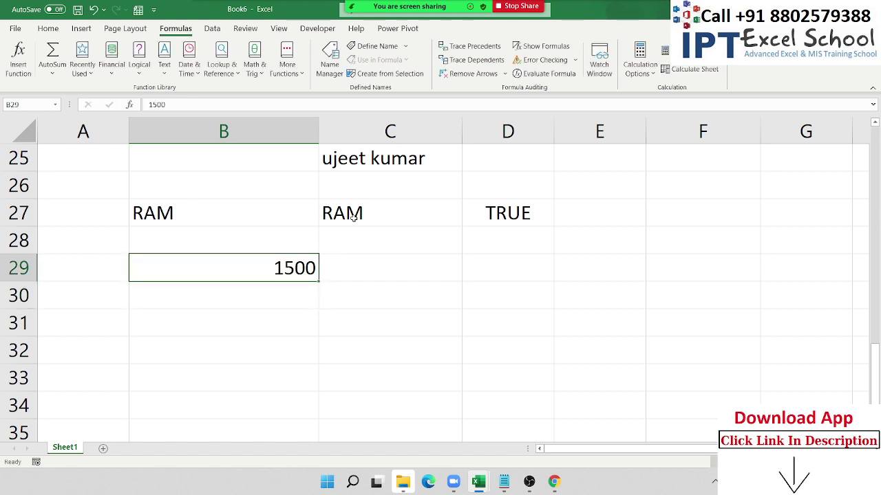
# - Preview 1500 as date, currency and percentage, then return it to General format
pyautogui.hotkey('ctrl', 'shift', '3')
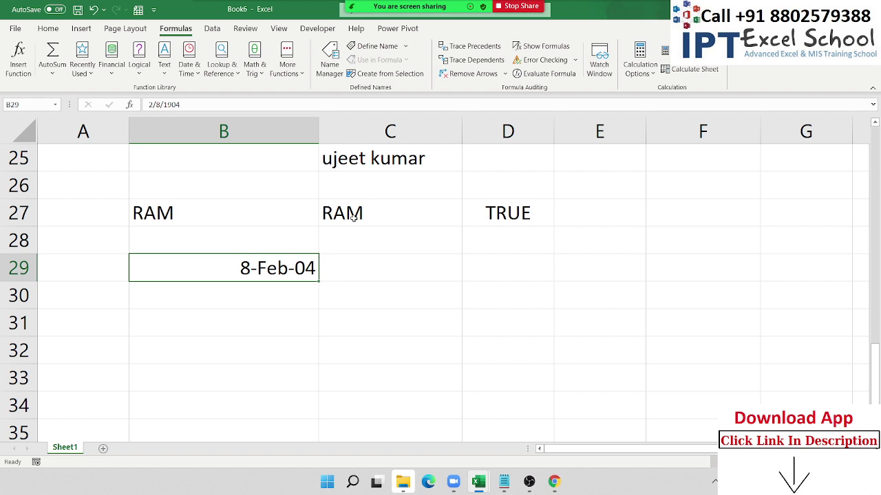
pyautogui.hotkey('ctrl', 'shift', '4')
pyautogui.hotkey('ctrl', 'shift', '5')
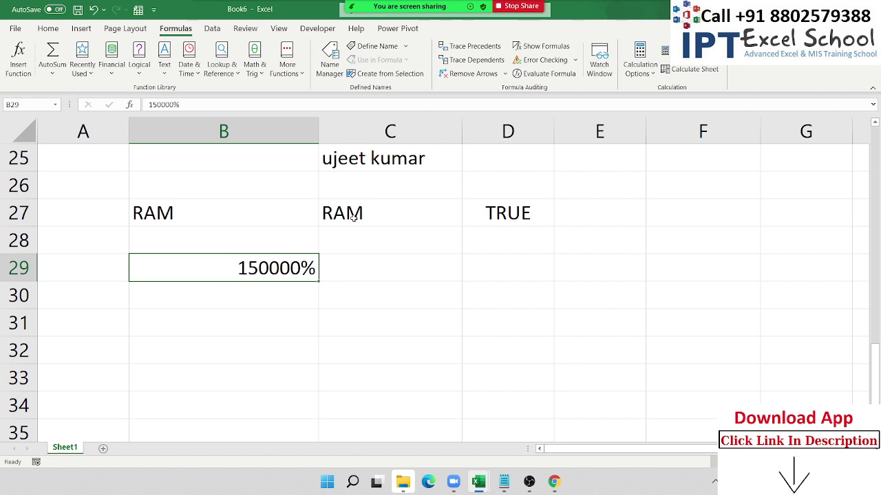
pyautogui.hotkey('ctrl', 'shift', '4')
pyautogui.hotkey('ctrl', 'shift', '3')
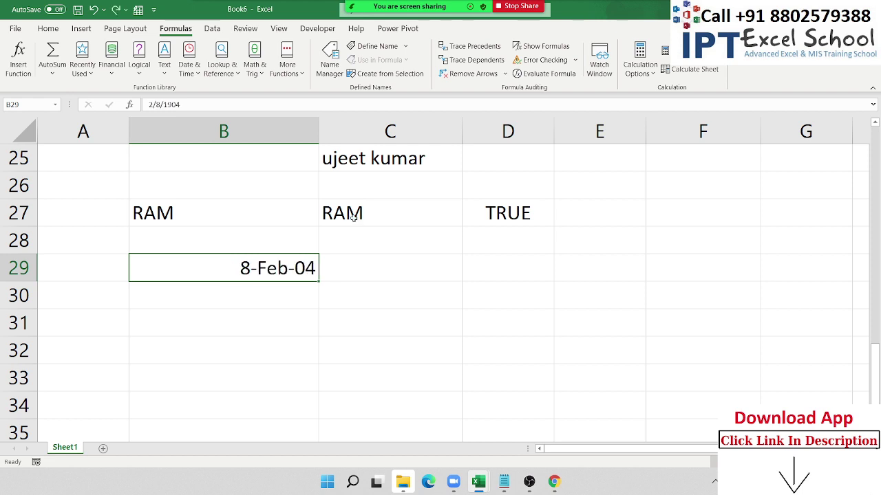
pyautogui.hotkey('ctrl', 'shift', '~')
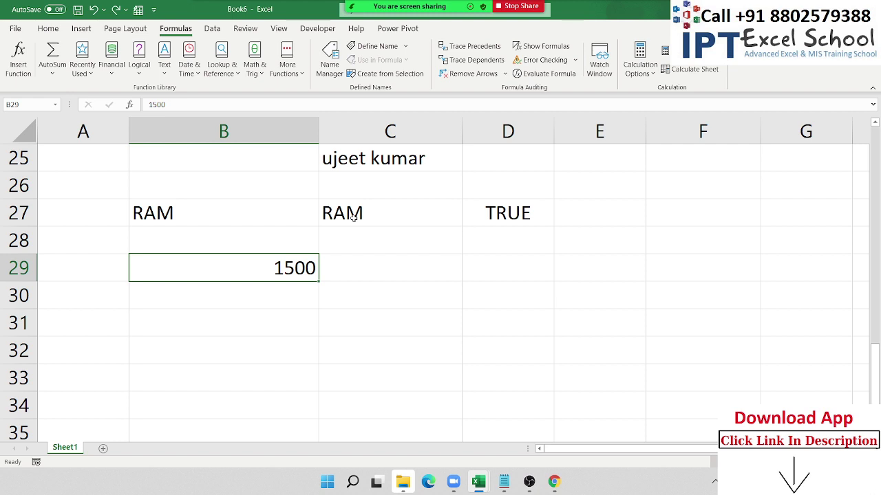
# - Enter =FIXED(1500) in B29 to show the text 1,500.00
pyautogui.write('=')
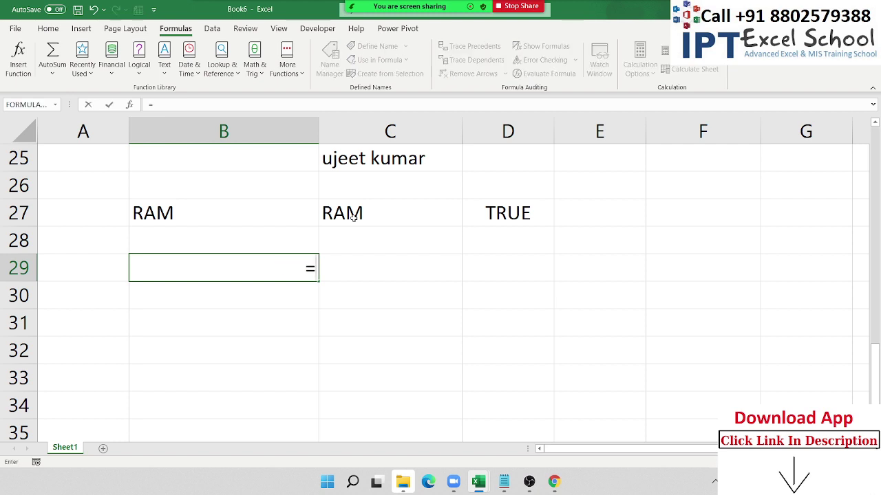
pyautogui.write('f')
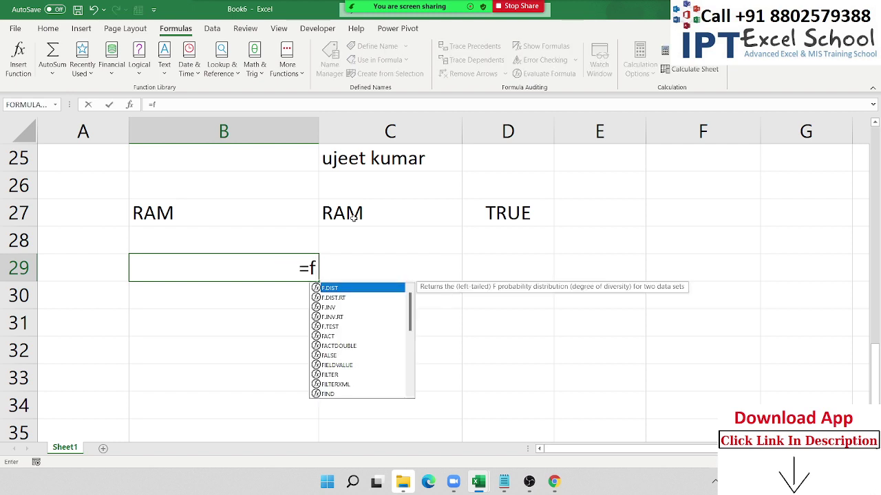
pyautogui.write('ix')
pyautogui.press('Tab')
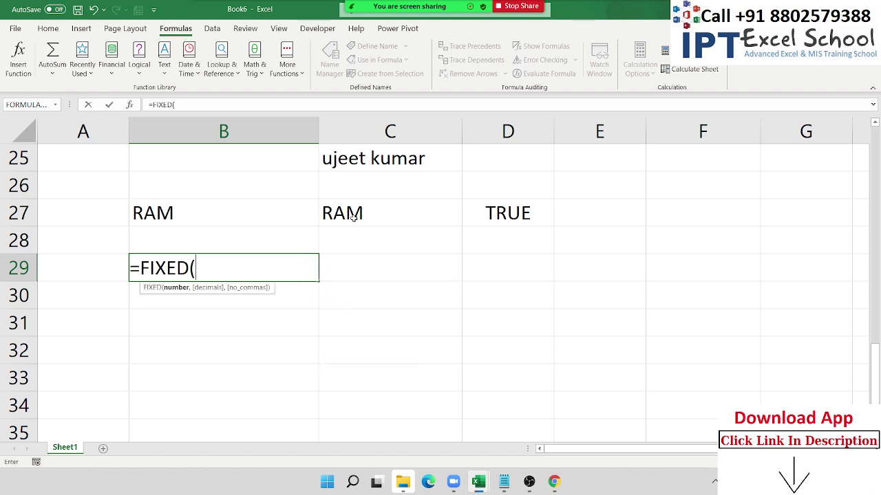
pyautogui.write('1500)')
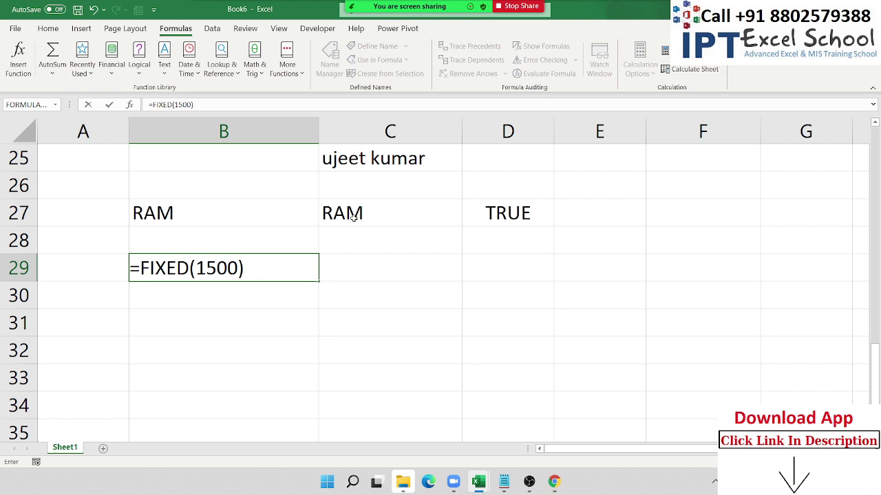
pyautogui.press('Return')
pyautogui.press('Up')
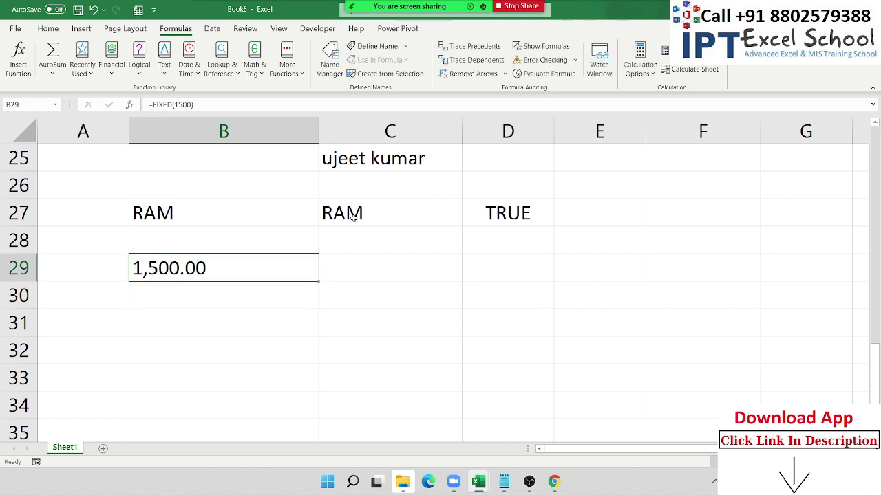
# - Apply the Accounting number format to B29
pyautogui.click(48, 28)
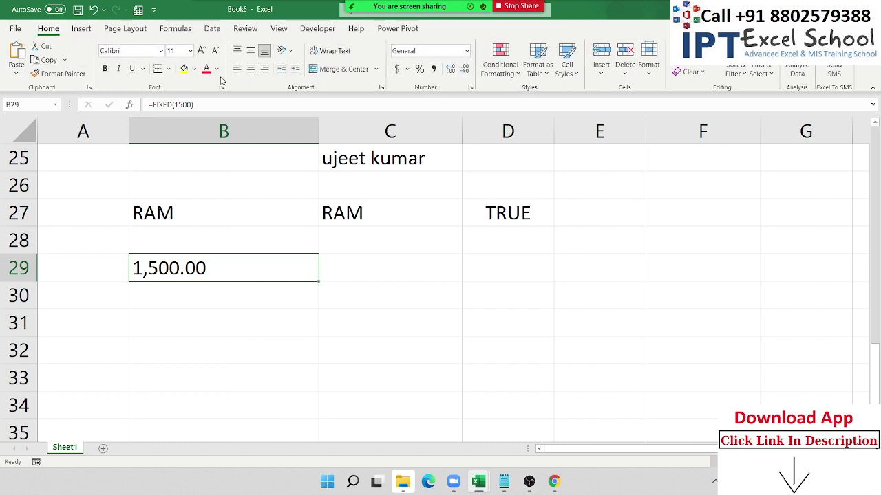
pyautogui.click(399, 70)
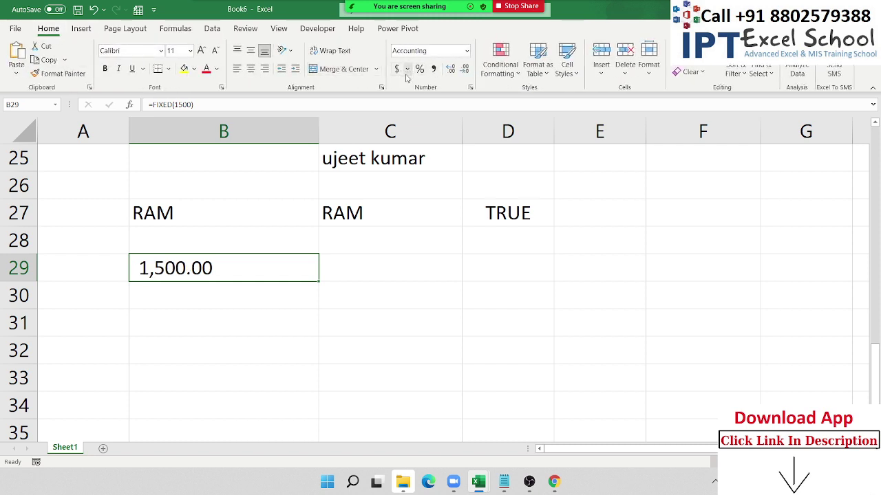
pyautogui.click(418, 271)
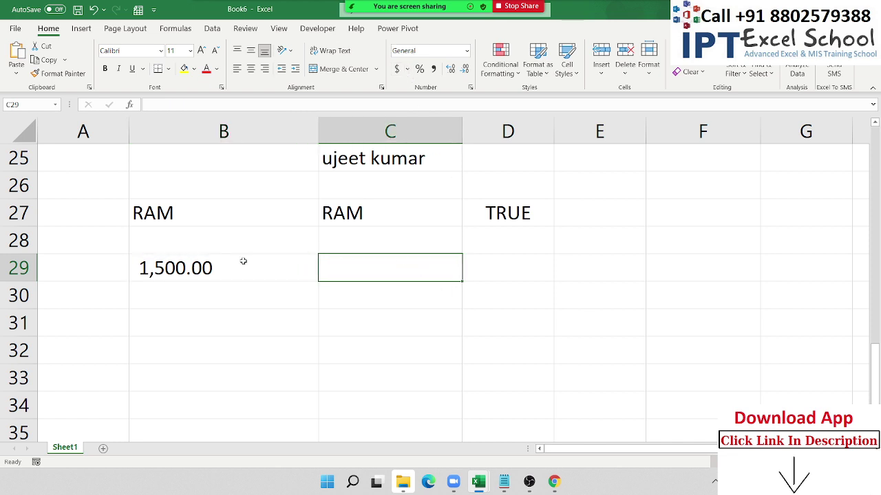
# - Enter =DOLLAR(1500) in C29, returning the currency text $1,500.00
pyautogui.write('=dro')
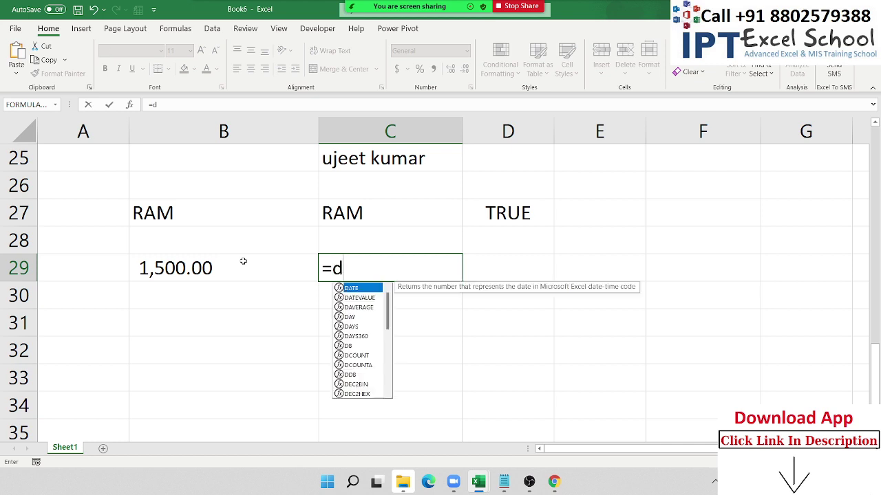
pyautogui.press('BackSpace')
pyautogui.press('BackSpace')
pyautogui.press('BackSpace')
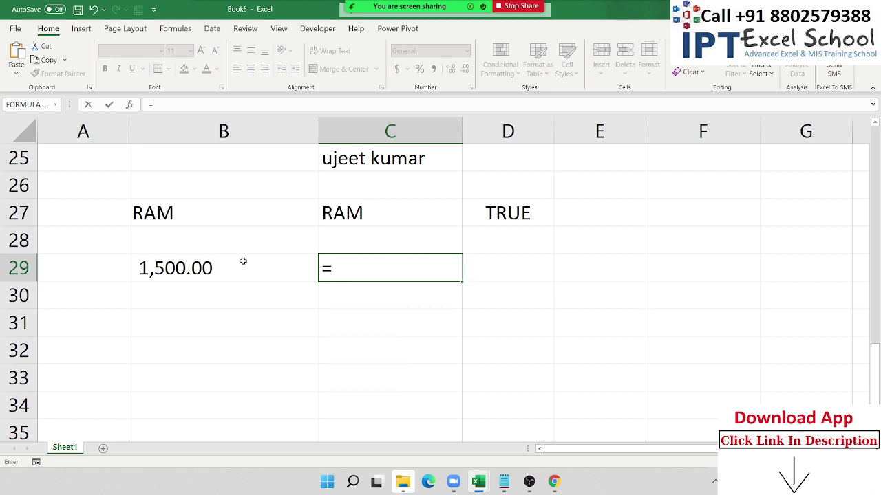
pyautogui.write('do')
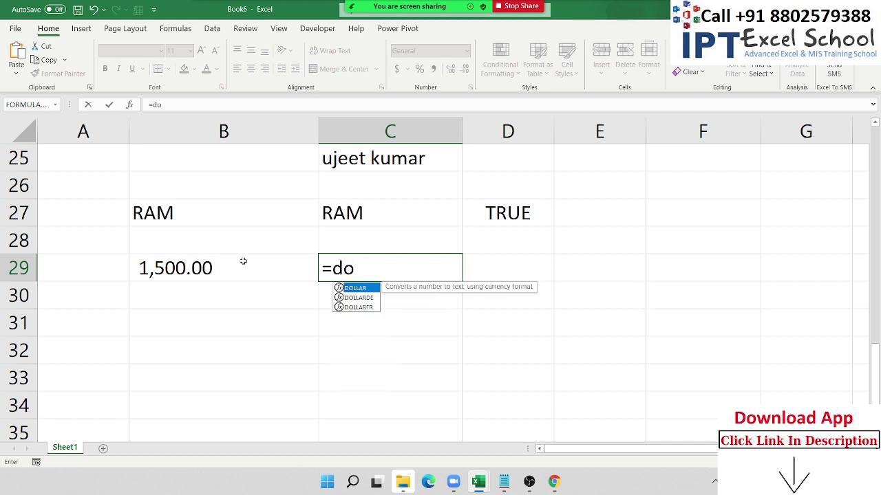
pyautogui.press('Tab')
pyautogui.write('1500')
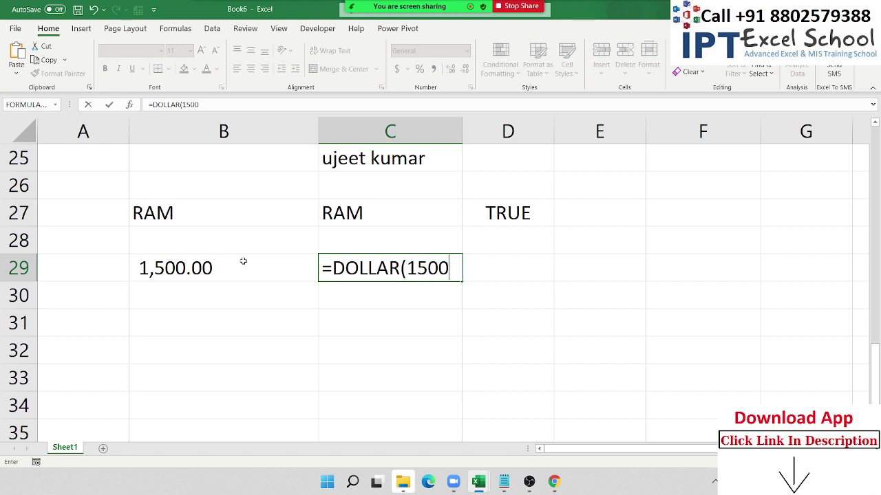
pyautogui.press('Return')
pyautogui.press('Up')
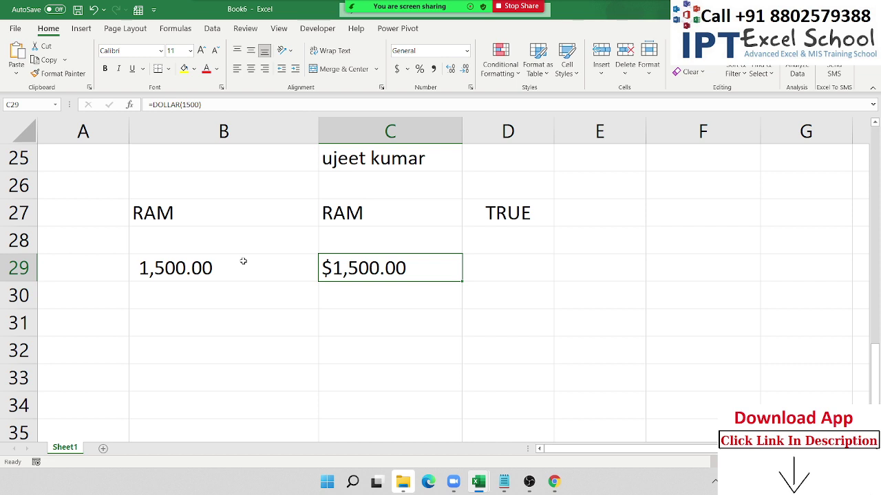
pyautogui.scroll(8, 243, 261)
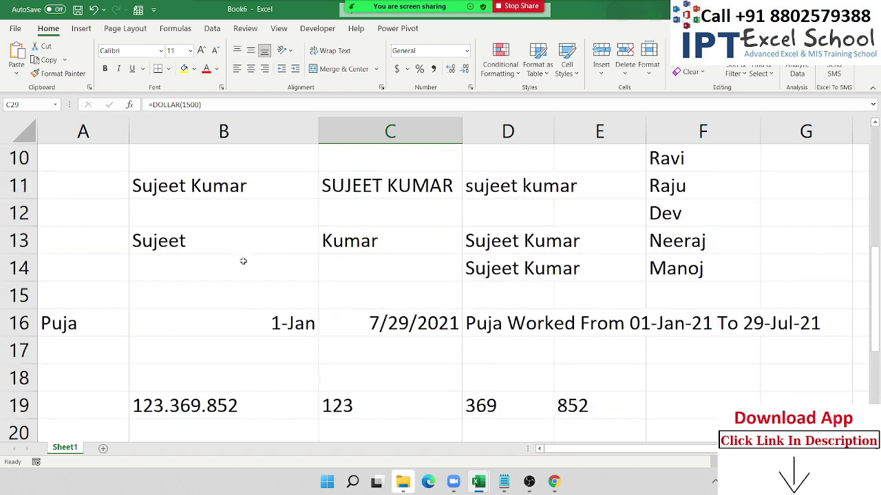
pyautogui.scroll(-8, 243, 261)
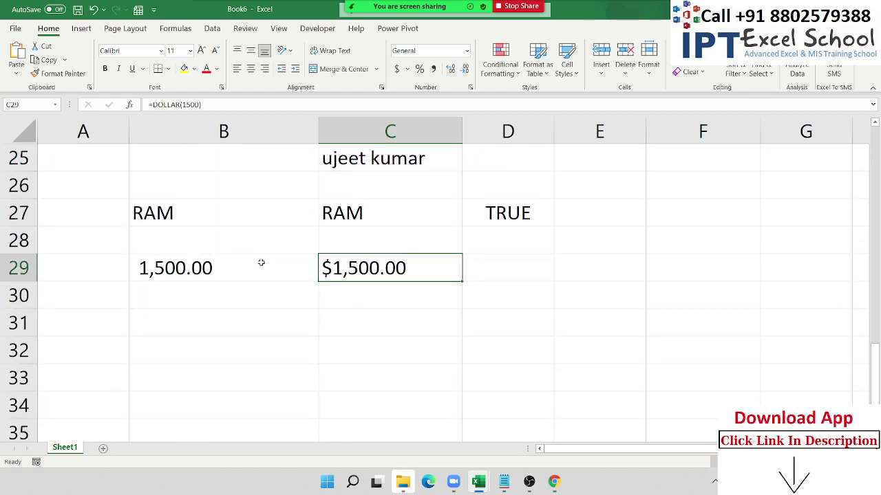
pyautogui.scroll(3, 247, 262)
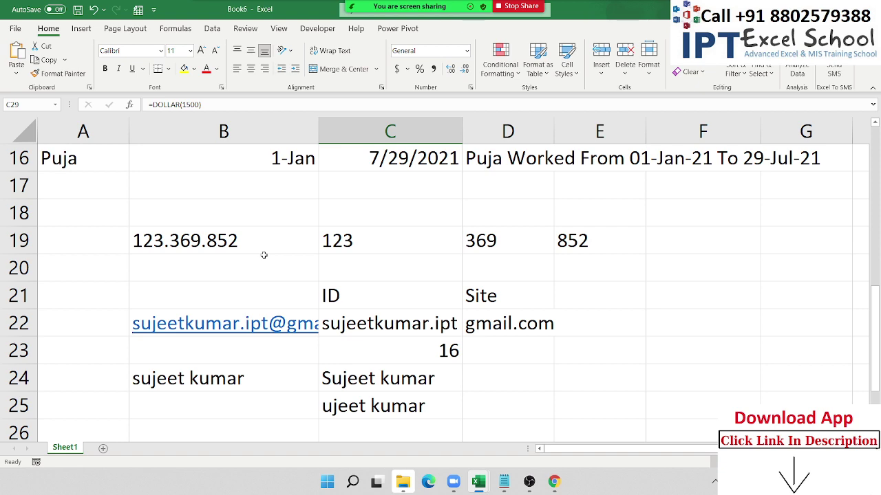
pyautogui.scroll(5, 264, 256)
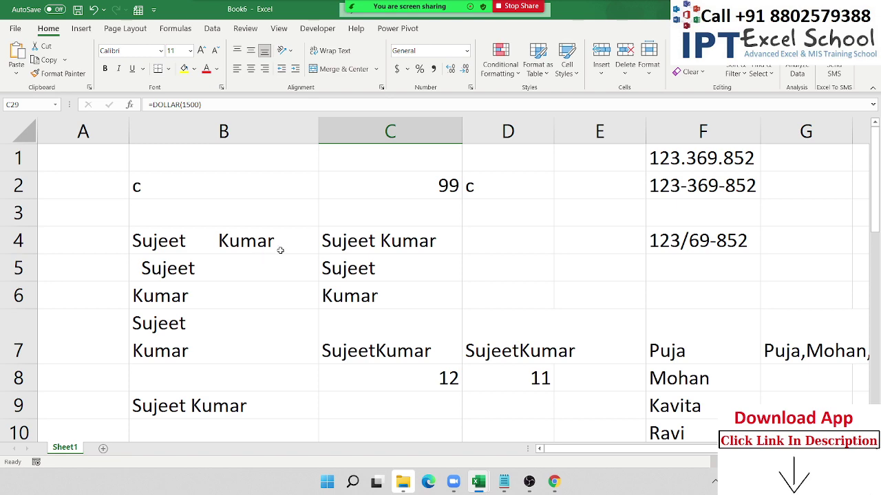
pyautogui.scroll(-1, 435, 294)
pyautogui.scroll(-1, 434, 294)
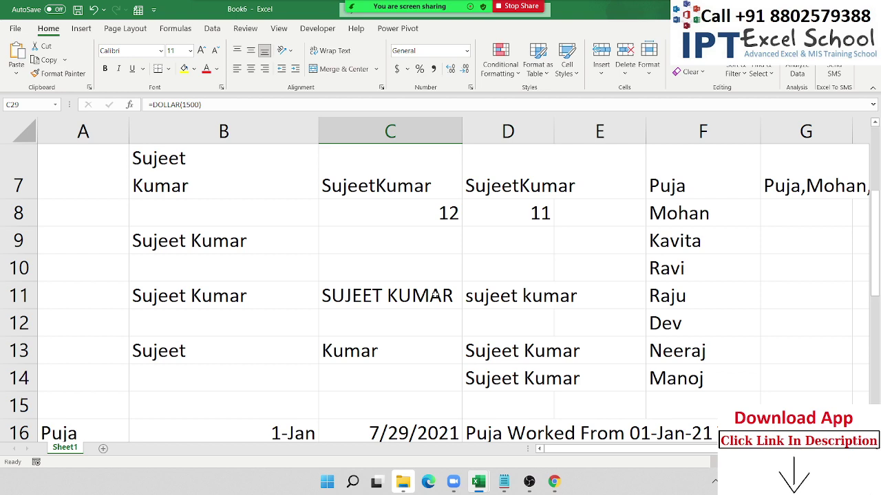
pyautogui.scroll(-3, 435, 294)
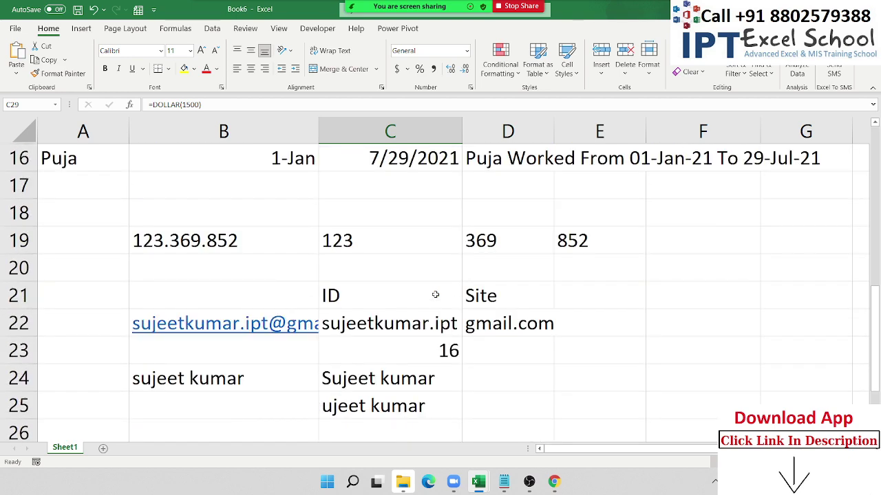
pyautogui.scroll(5, 434, 295)
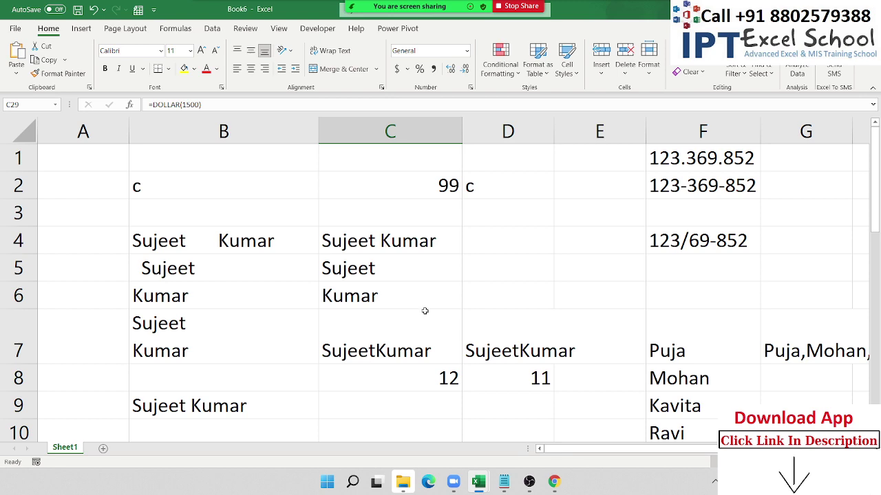
# - End the Zoom meeting via its More menu and switch to the OBS Studio window
pyautogui.press('super+d')
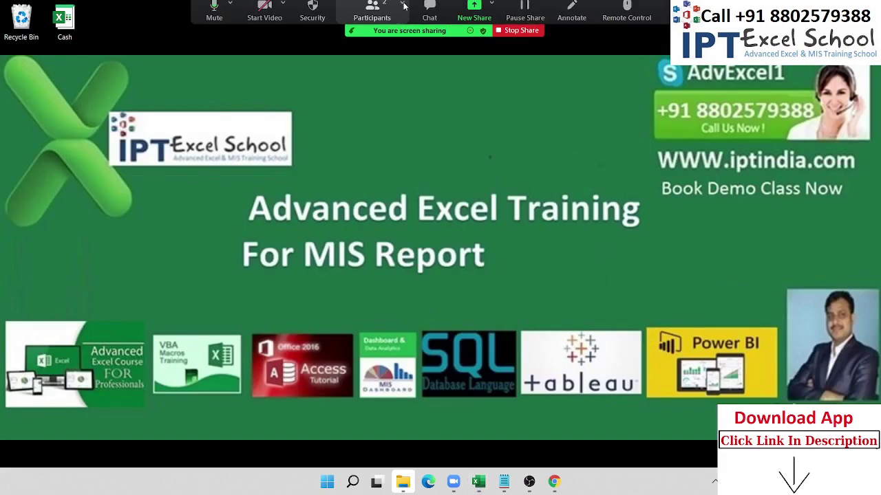
pyautogui.click(681, 13)
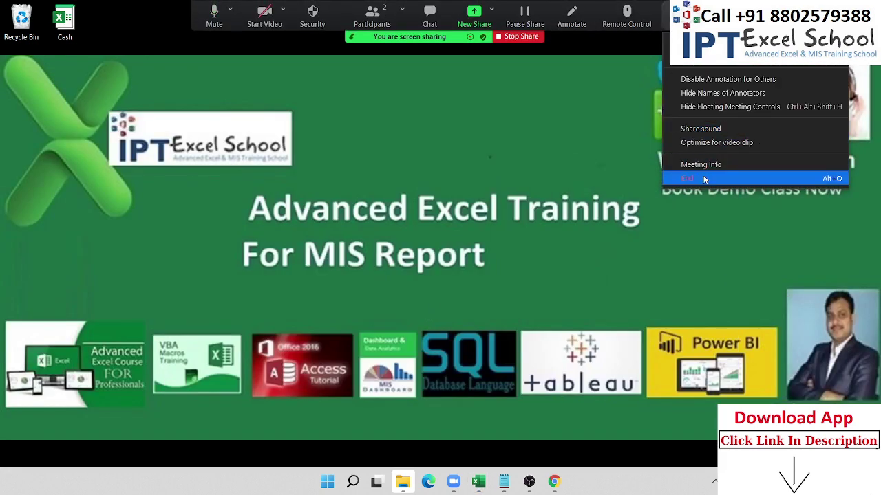
pyautogui.click(749, 173)
pyautogui.click(441, 232)
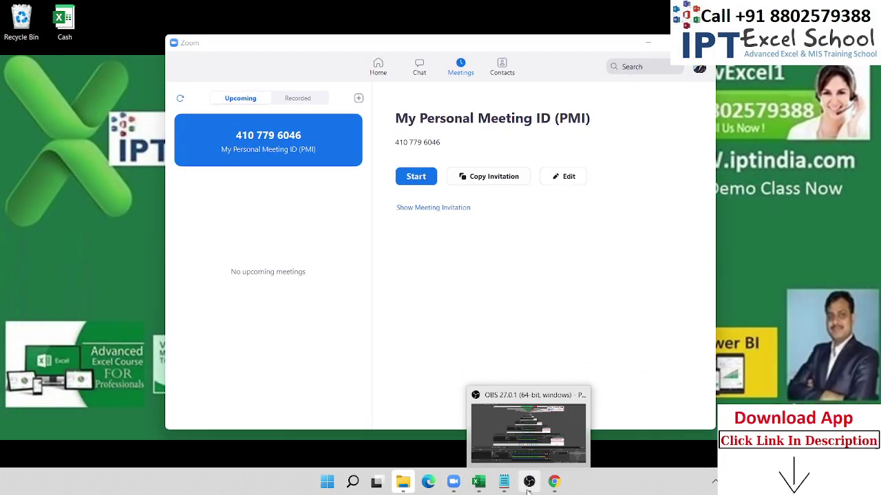
pyautogui.click(529, 483)
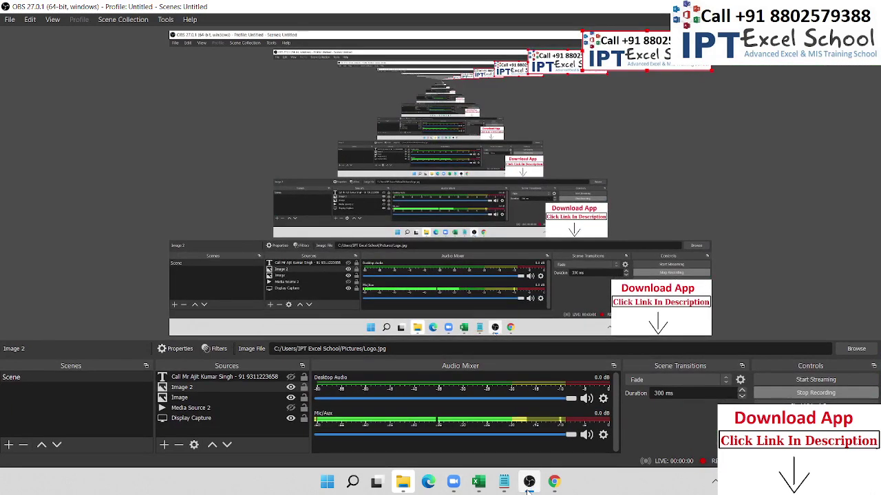